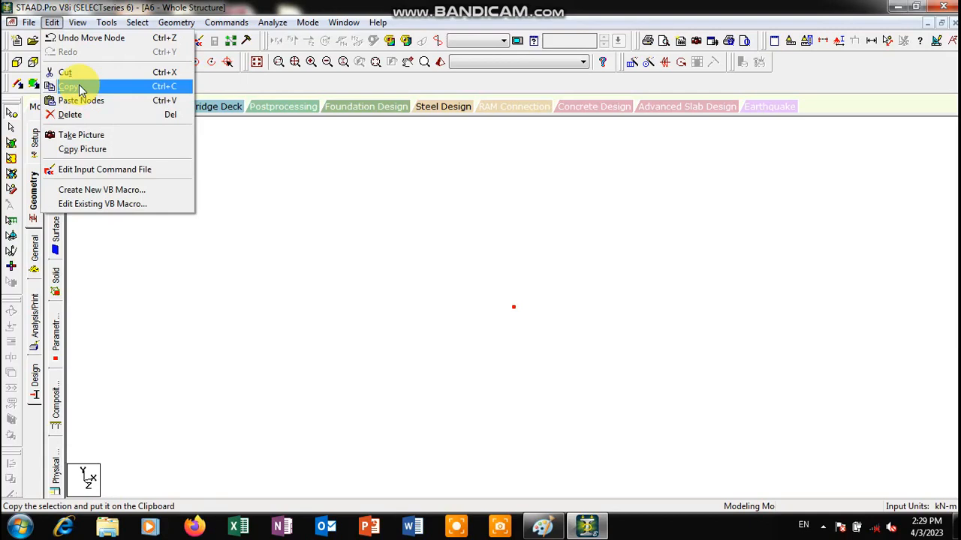
Copy the selected node and open the Paste with Move settings for it.
{"action": "left_click", "coordinate": [80, 89]}
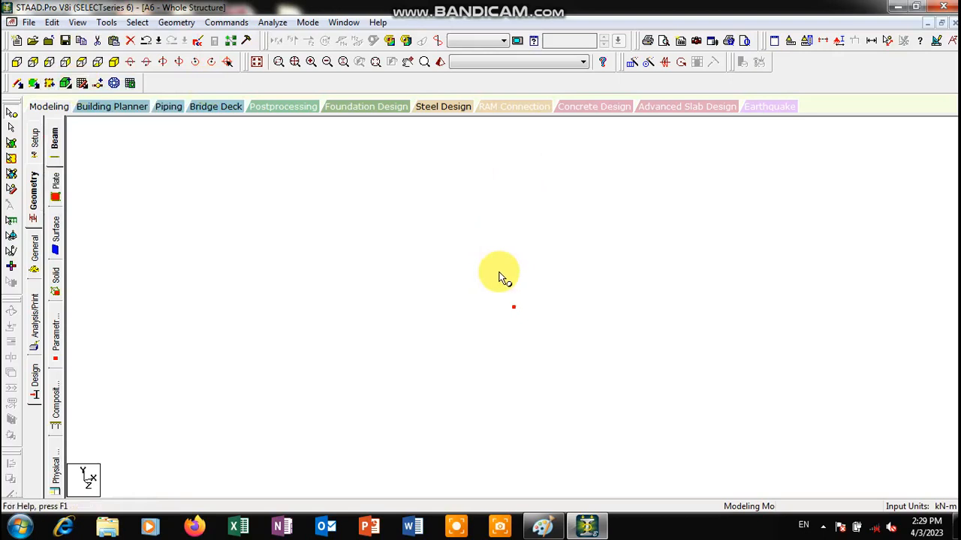
{"action": "key", "text": "ctrl+v"}
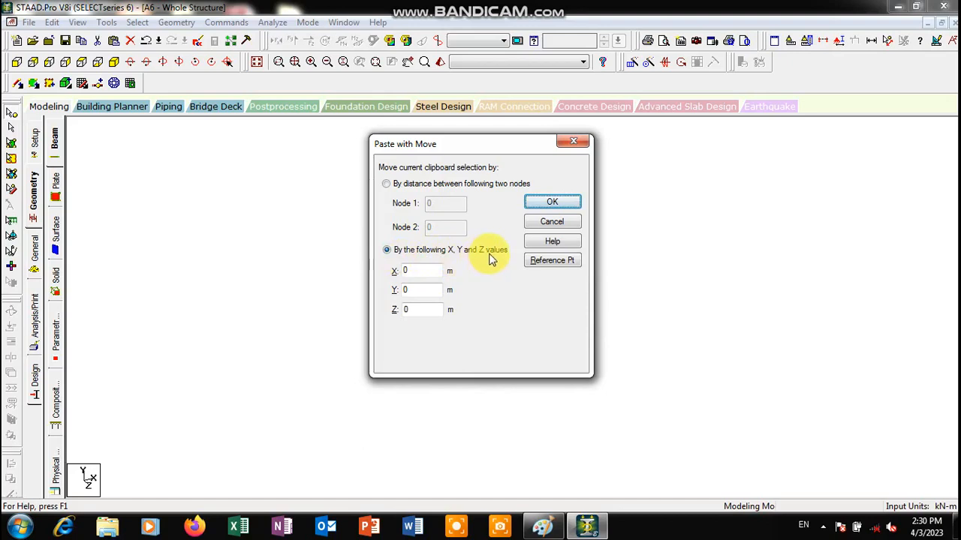
Switch to Paint and circle support B and the X axis label on the frame sketch.
{"action": "left_click", "coordinate": [544, 527]}
{"action": "mouse_move", "coordinate": [515, 268]}
{"action": "left_mouse_down"}
{"action": "mouse_move", "coordinate": [504, 275]}
{"action": "mouse_move", "coordinate": [542, 260]}
{"action": "mouse_move", "coordinate": [571, 304]}
{"action": "left_mouse_up"}
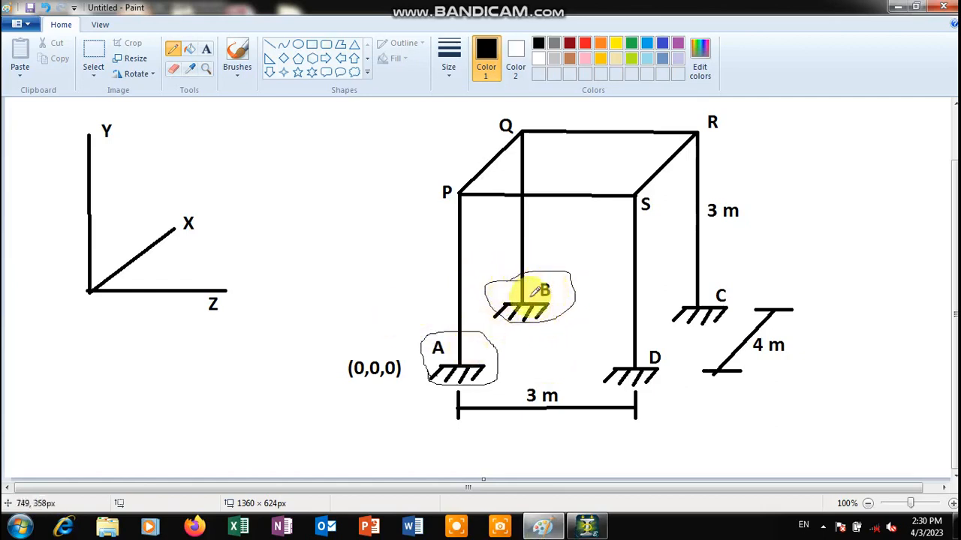
{"action": "mouse_move", "coordinate": [159, 210]}
{"action": "left_mouse_down"}
{"action": "mouse_move", "coordinate": [188, 192]}
{"action": "mouse_move", "coordinate": [226, 223]}
{"action": "mouse_move", "coordinate": [183, 244]}
{"action": "mouse_move", "coordinate": [180, 199]}
{"action": "mouse_move", "coordinate": [197, 198]}
{"action": "left_mouse_up"}
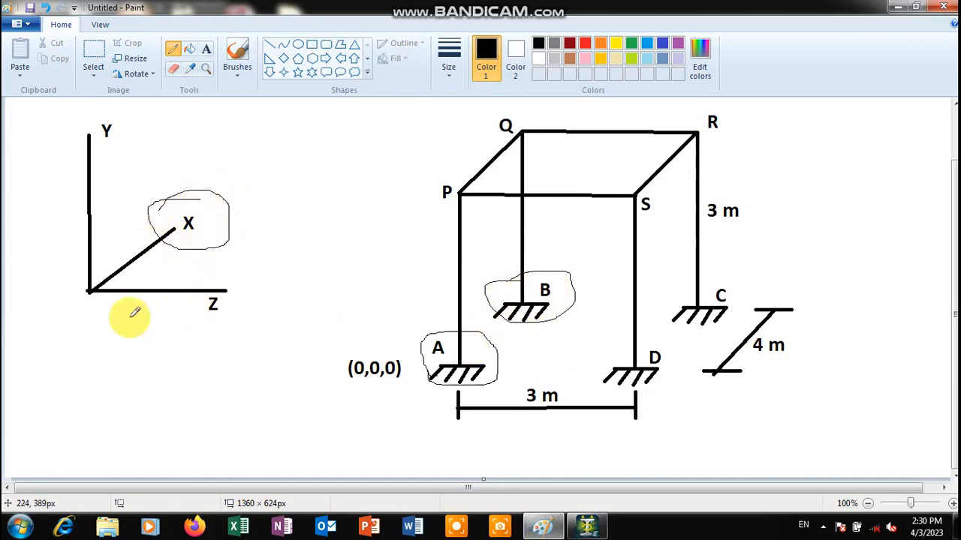
Circle the 4 m dimension on the Paint sketch and paste the copied node 4 m along X in STAAD.Pro.
{"action": "left_click", "coordinate": [586, 526]}
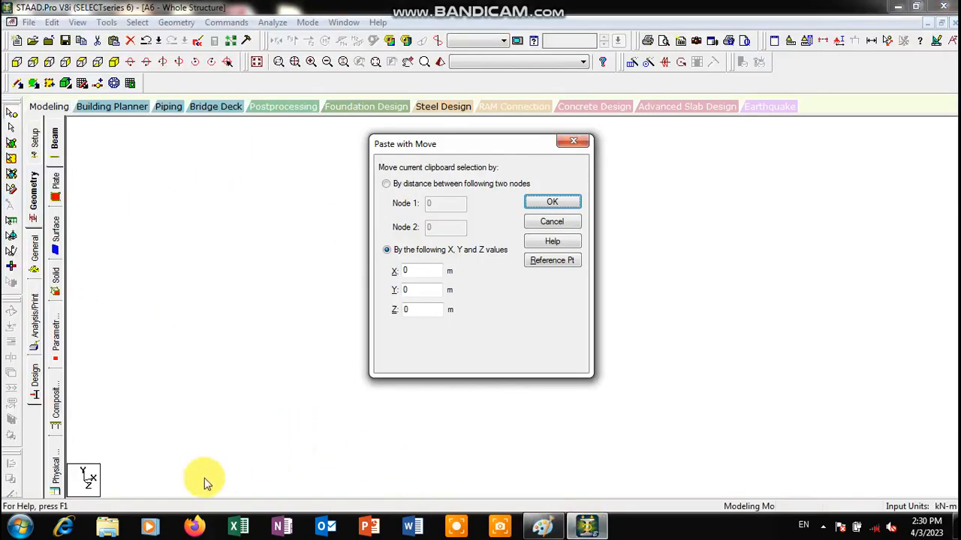
{"action": "left_click", "coordinate": [104, 492]}
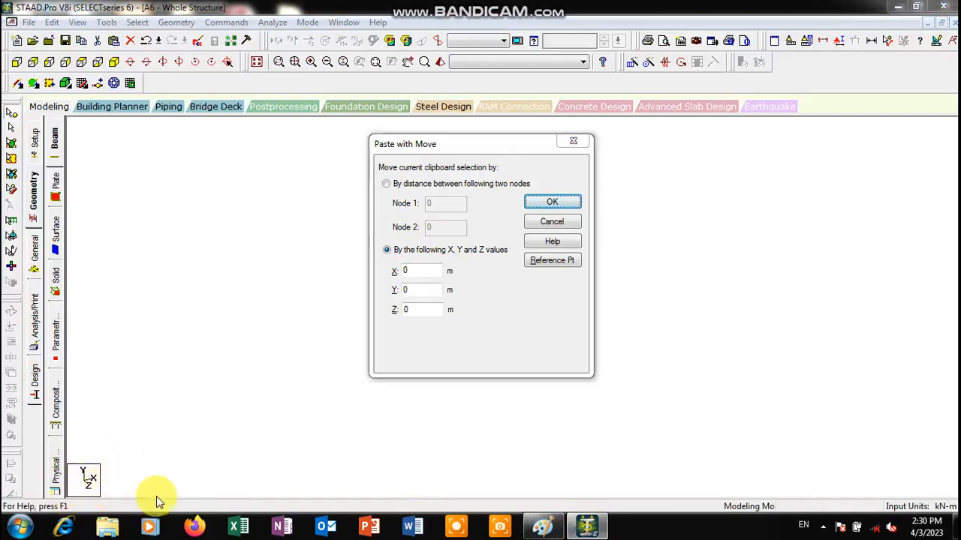
{"action": "left_click", "coordinate": [542, 526]}
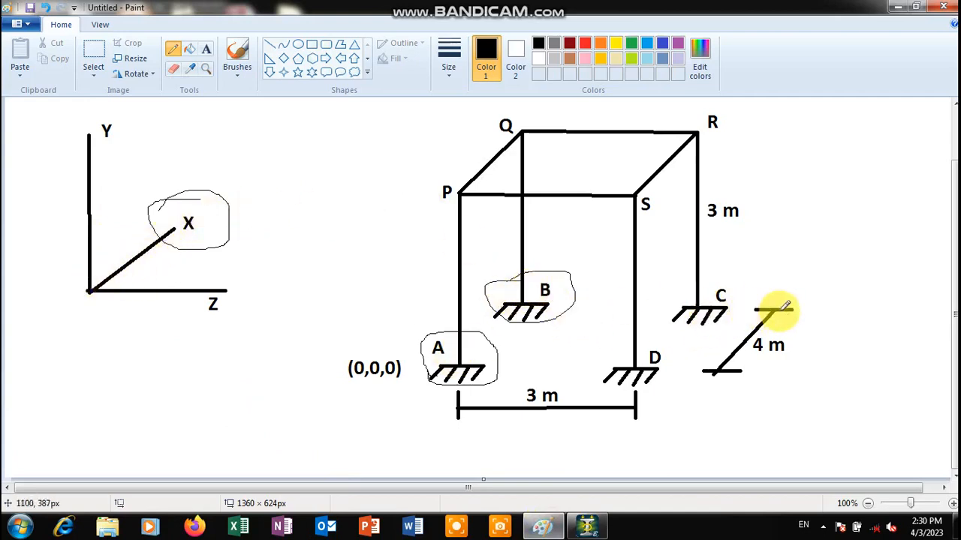
{"action": "mouse_move", "coordinate": [797, 328]}
{"action": "left_mouse_down"}
{"action": "mouse_move", "coordinate": [767, 374]}
{"action": "mouse_move", "coordinate": [740, 339]}
{"action": "mouse_move", "coordinate": [778, 324]}
{"action": "mouse_move", "coordinate": [800, 331]}
{"action": "left_mouse_up"}
{"action": "left_click", "coordinate": [588, 524]}
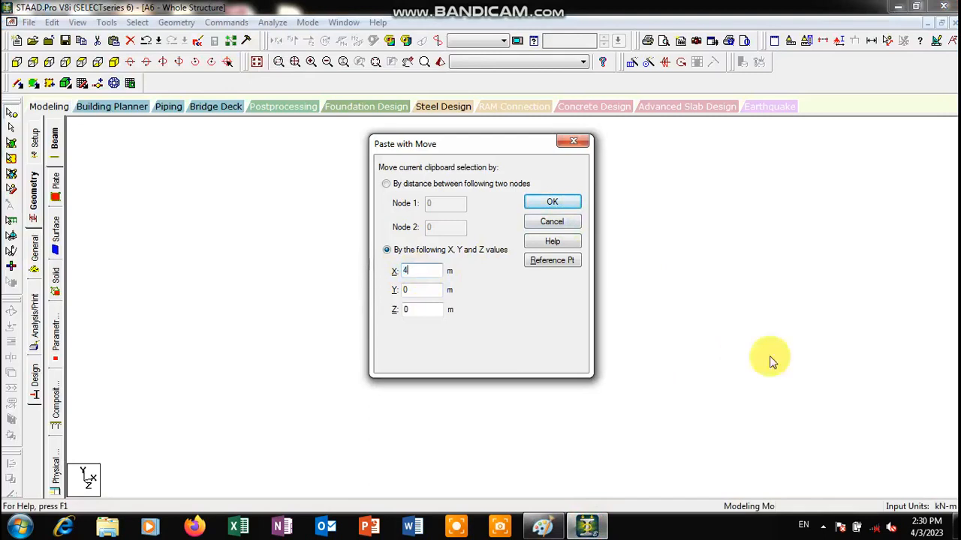
{"action": "left_click", "coordinate": [561, 203]}
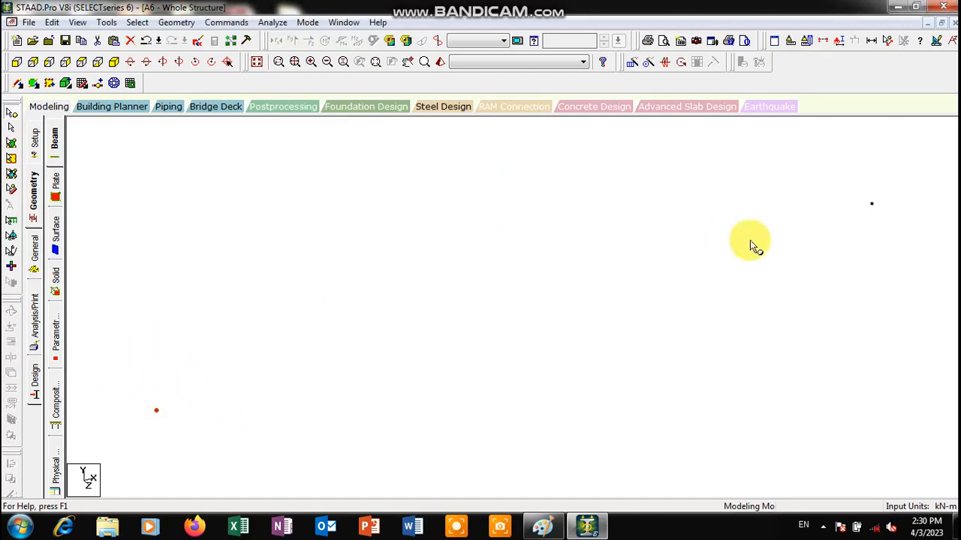
{"action": "left_click", "coordinate": [871, 204]}
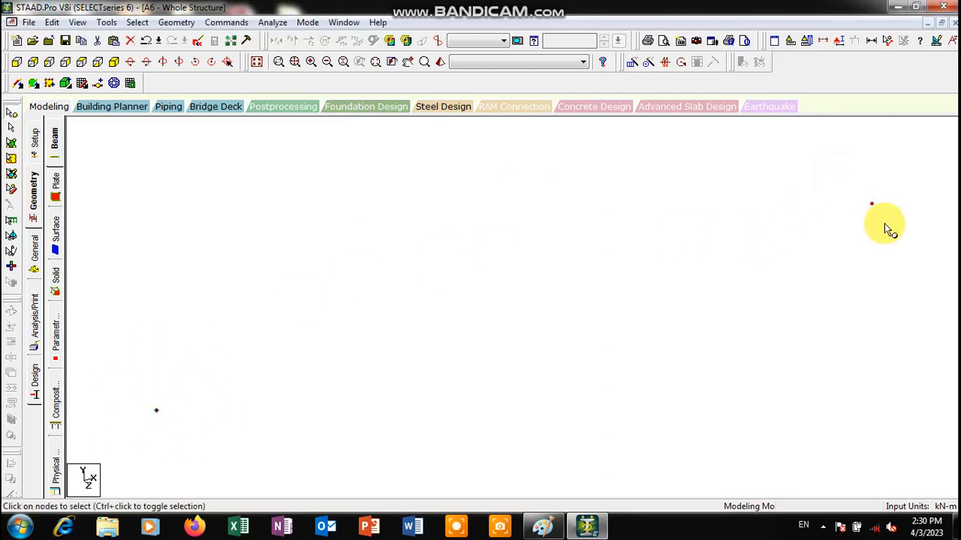
{"action": "scroll", "coordinate": [884, 223], "scroll_direction": "down", "scroll_amount": 1}
{"action": "scroll", "coordinate": [647, 271], "scroll_direction": "down", "scroll_amount": 2}
{"action": "left_click", "coordinate": [646, 271]}
Switch to Paint and circle the support pairs A–B and C–D, the 3 m base dimension and the Z axis label.
{"action": "left_click", "coordinate": [543, 525]}
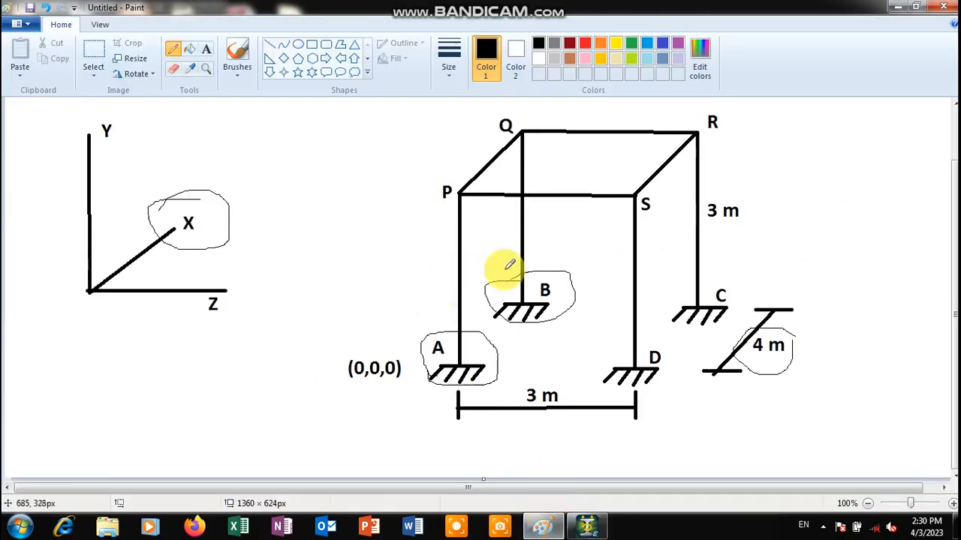
{"action": "mouse_move", "coordinate": [447, 295]}
{"action": "left_mouse_down"}
{"action": "mouse_move", "coordinate": [425, 328]}
{"action": "mouse_move", "coordinate": [472, 273]}
{"action": "mouse_move", "coordinate": [585, 293]}
{"action": "mouse_move", "coordinate": [498, 373]}
{"action": "mouse_move", "coordinate": [440, 382]}
{"action": "mouse_move", "coordinate": [413, 338]}
{"action": "mouse_move", "coordinate": [495, 267]}
{"action": "mouse_move", "coordinate": [563, 259]}
{"action": "left_mouse_up"}
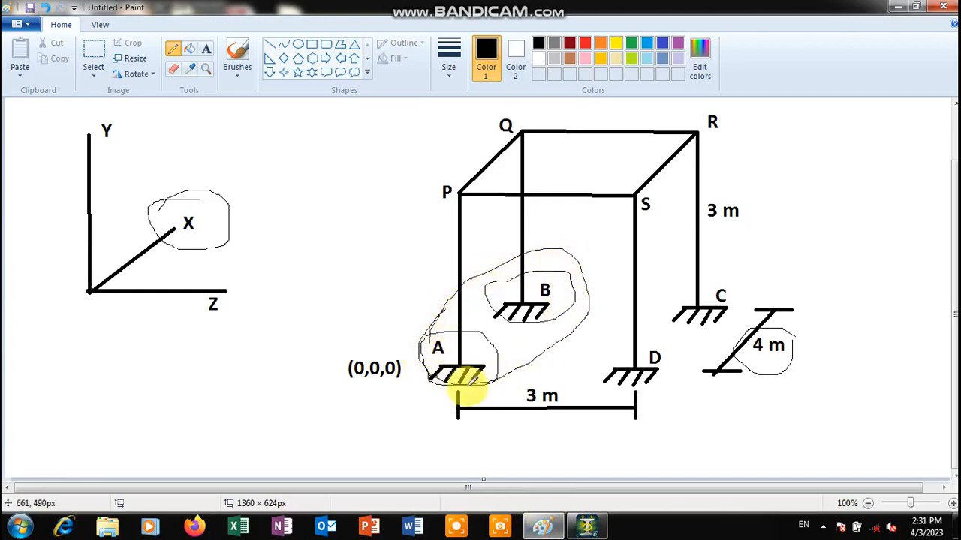
{"action": "mouse_move", "coordinate": [635, 328]}
{"action": "left_mouse_down"}
{"action": "mouse_move", "coordinate": [713, 262]}
{"action": "mouse_move", "coordinate": [736, 322]}
{"action": "mouse_move", "coordinate": [657, 383]}
{"action": "mouse_move", "coordinate": [618, 343]}
{"action": "mouse_move", "coordinate": [624, 317]}
{"action": "left_mouse_up"}
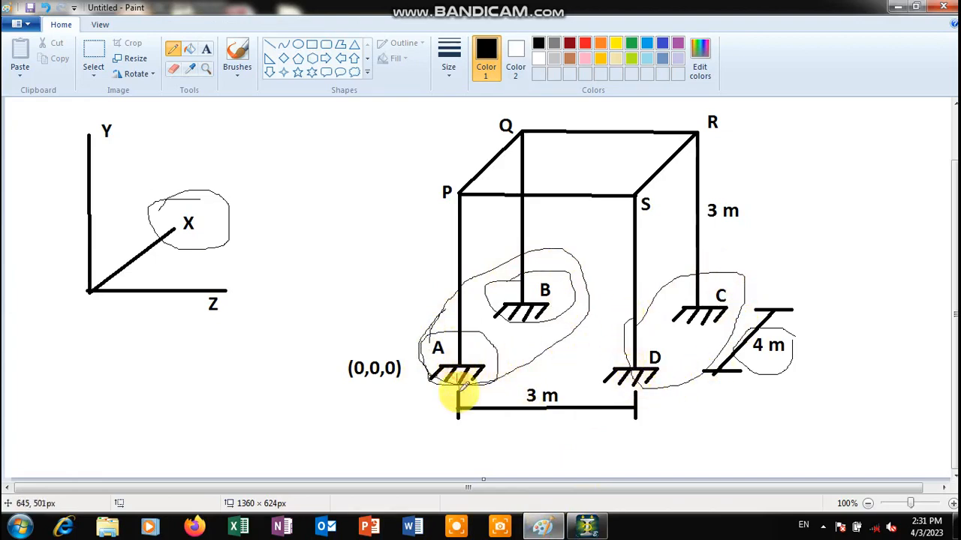
{"action": "mouse_move", "coordinate": [518, 379]}
{"action": "left_mouse_down"}
{"action": "mouse_move", "coordinate": [565, 378]}
{"action": "mouse_move", "coordinate": [537, 407]}
{"action": "mouse_move", "coordinate": [526, 386]}
{"action": "mouse_move", "coordinate": [542, 388]}
{"action": "mouse_move", "coordinate": [547, 410]}
{"action": "left_mouse_up"}
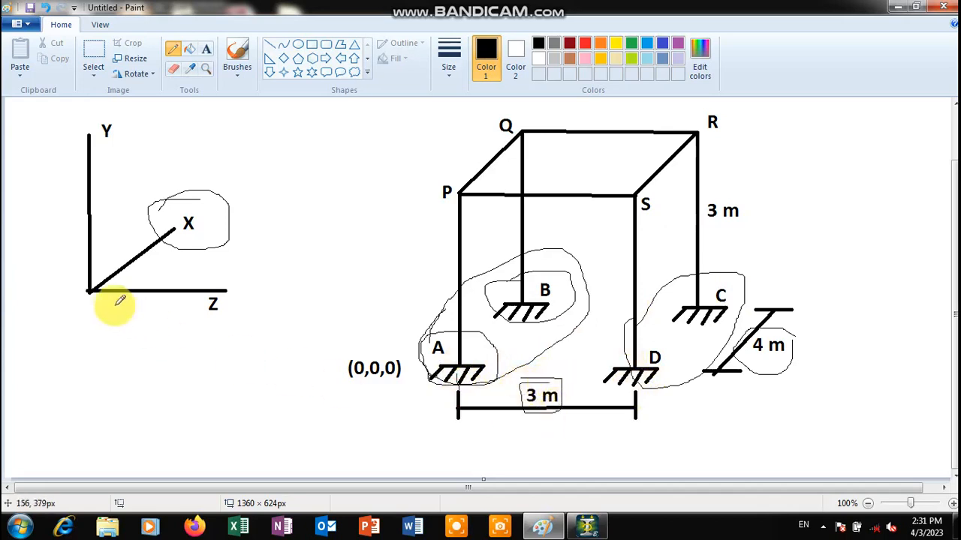
{"action": "mouse_move", "coordinate": [238, 284]}
{"action": "left_mouse_down"}
{"action": "mouse_move", "coordinate": [257, 313]}
{"action": "mouse_move", "coordinate": [209, 318]}
{"action": "mouse_move", "coordinate": [254, 285]}
{"action": "left_mouse_up"}
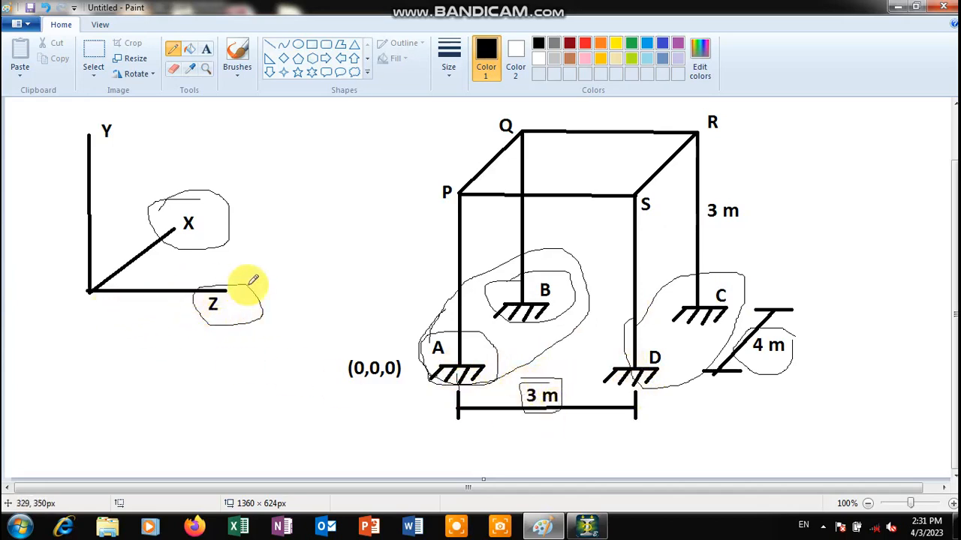
Return to STAAD.Pro, select both nodes and paste a copy of them moved 3 m along Z.
{"action": "left_click", "coordinate": [586, 524]}
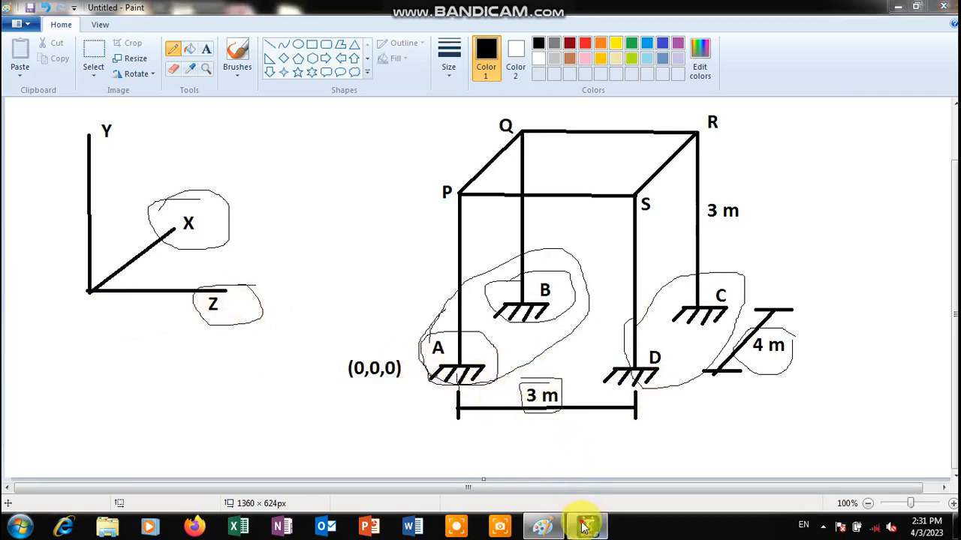
{"action": "left_click_drag", "start_coordinate": [269, 193], "coordinate": [732, 399]}
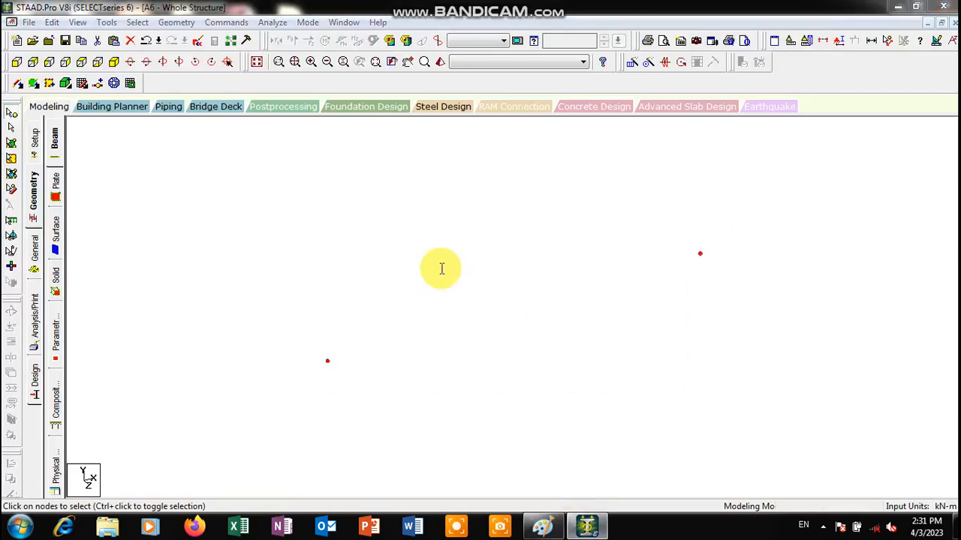
{"action": "key", "text": "ctrl+v"}
{"action": "left_click_drag", "start_coordinate": [423, 309], "coordinate": [392, 310]}
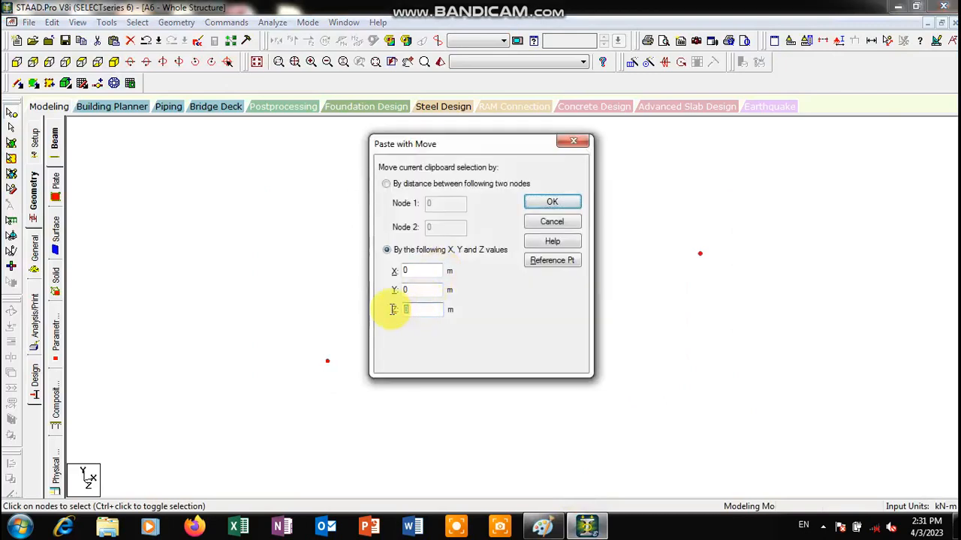
{"action": "type", "text": "3"}
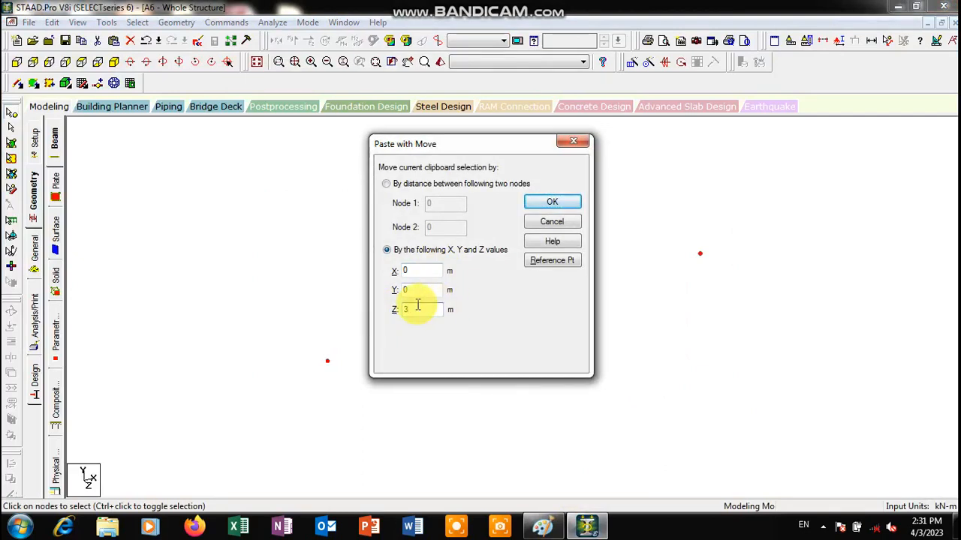
{"action": "left_click", "coordinate": [554, 204]}
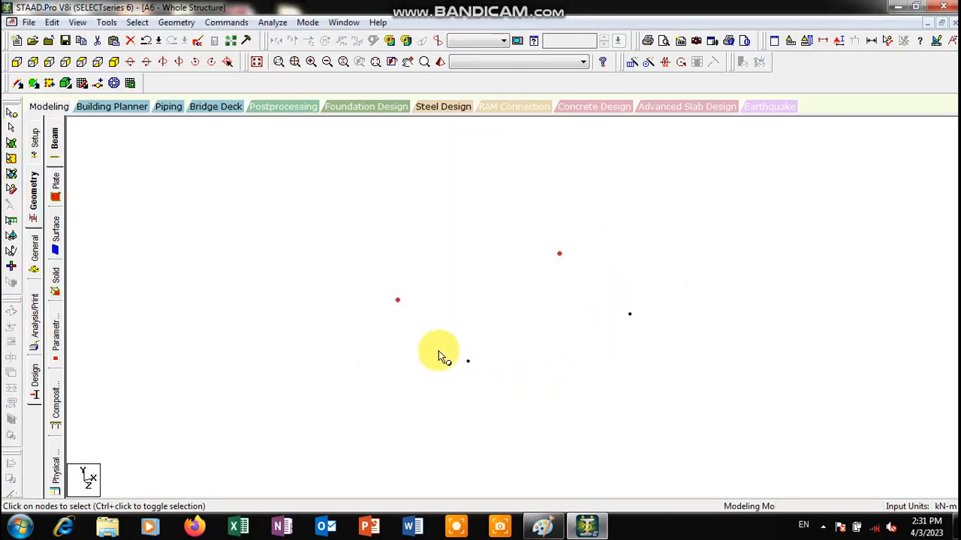
{"action": "left_click_drag", "start_coordinate": [452, 313], "coordinate": [682, 407]}
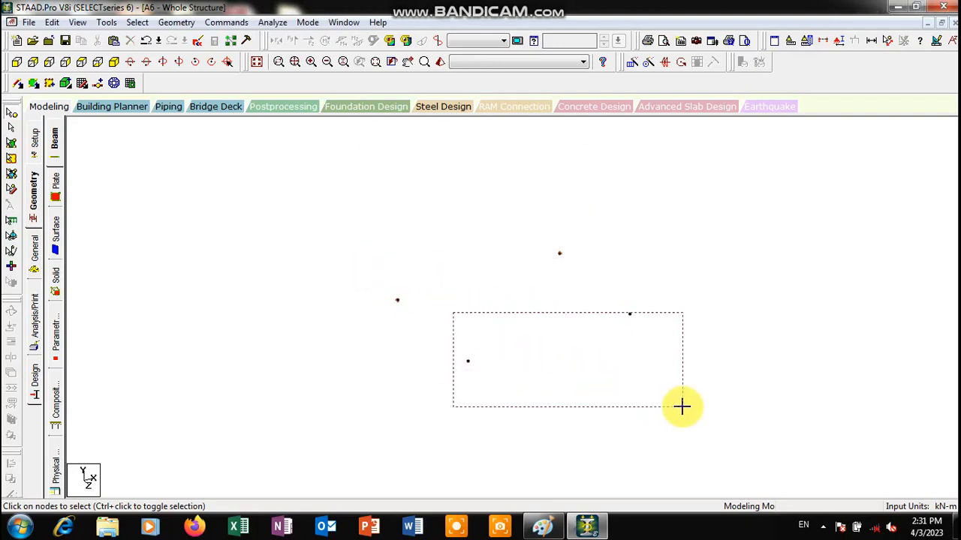
{"action": "left_click_drag", "start_coordinate": [331, 238], "coordinate": [430, 323]}
{"action": "left_click_drag", "start_coordinate": [527, 219], "coordinate": [657, 339]}
{"action": "left_click_drag", "start_coordinate": [450, 339], "coordinate": [491, 381]}
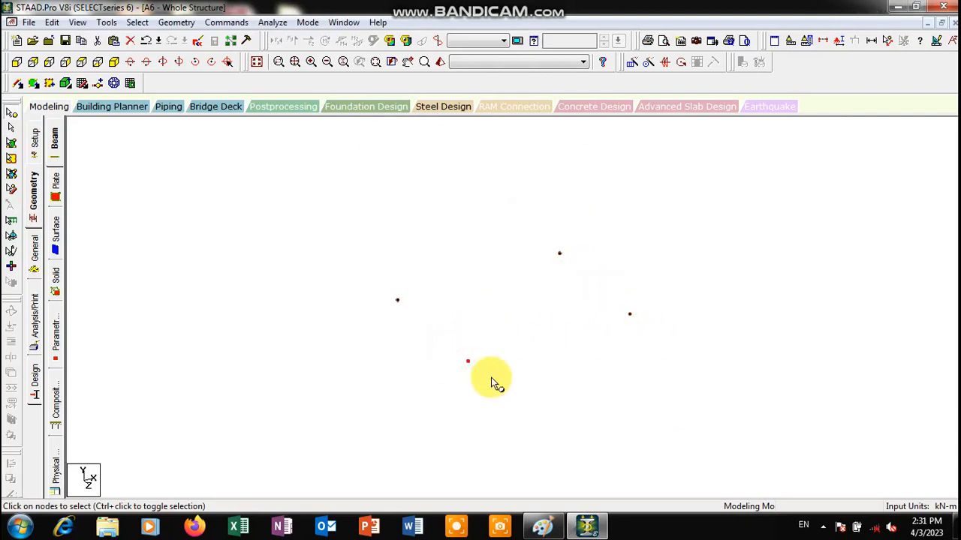
{"action": "left_click", "coordinate": [708, 377]}
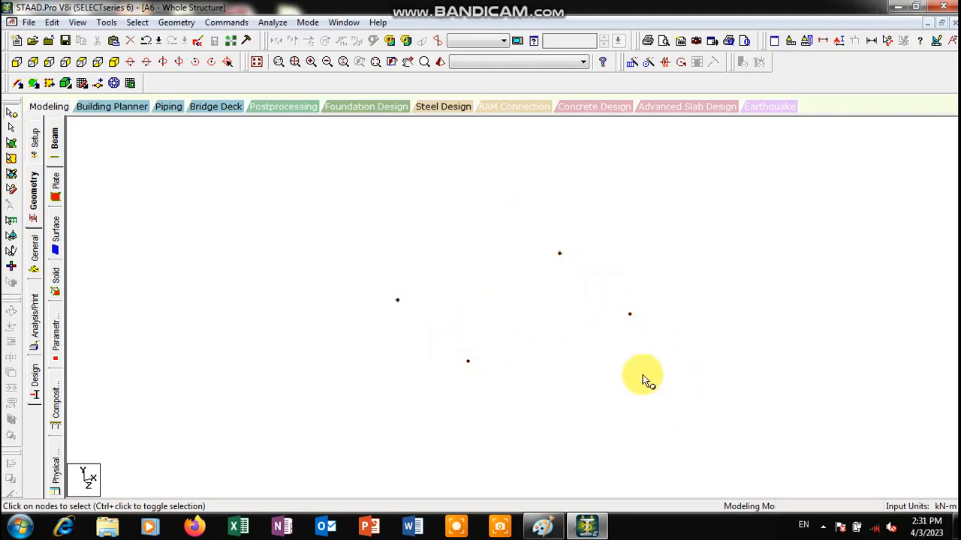
Select all four base nodes and examine the upper joints P, Q, R and S against their supports on the Paint sketch.
{"action": "left_click_drag", "start_coordinate": [324, 184], "coordinate": [662, 416]}
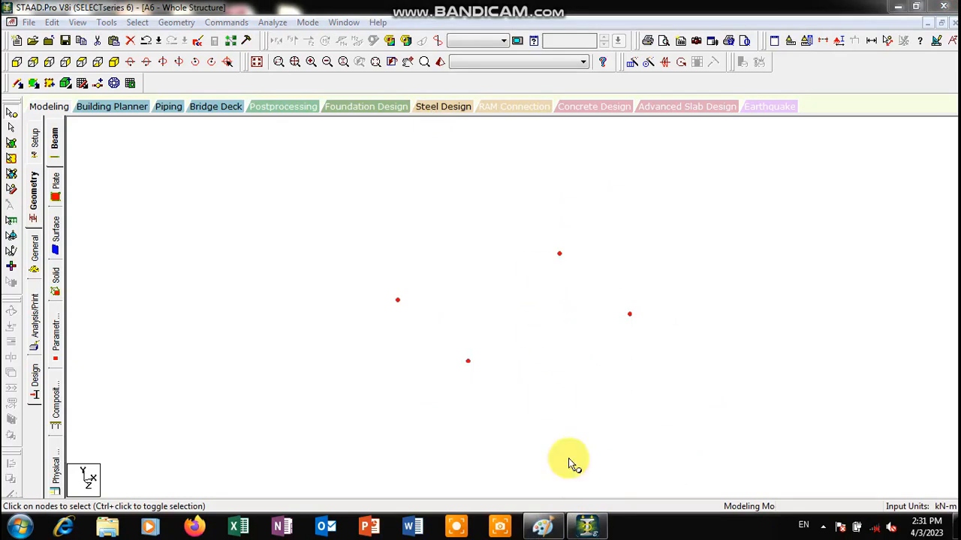
{"action": "left_click", "coordinate": [557, 529]}
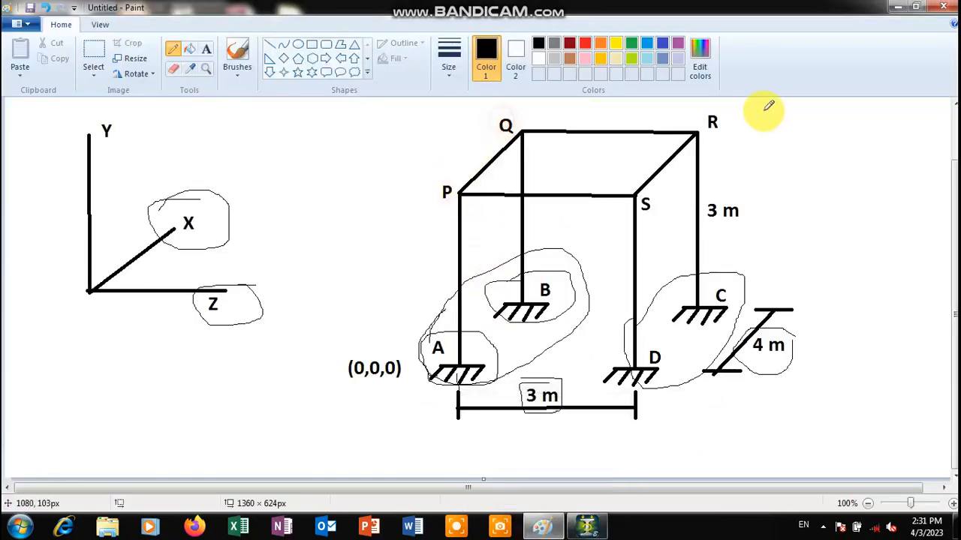
{"action": "left_click", "coordinate": [653, 201]}
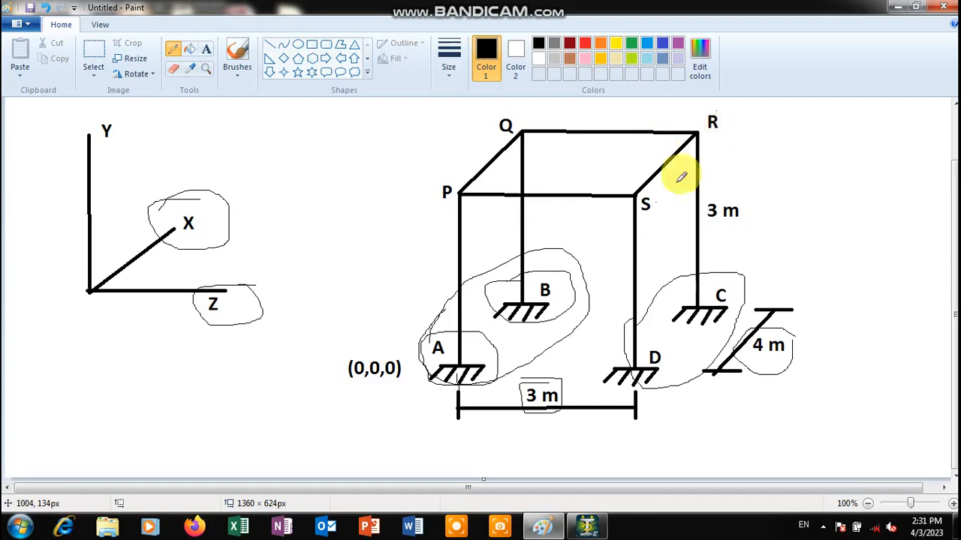
{"action": "left_click", "coordinate": [586, 524]}
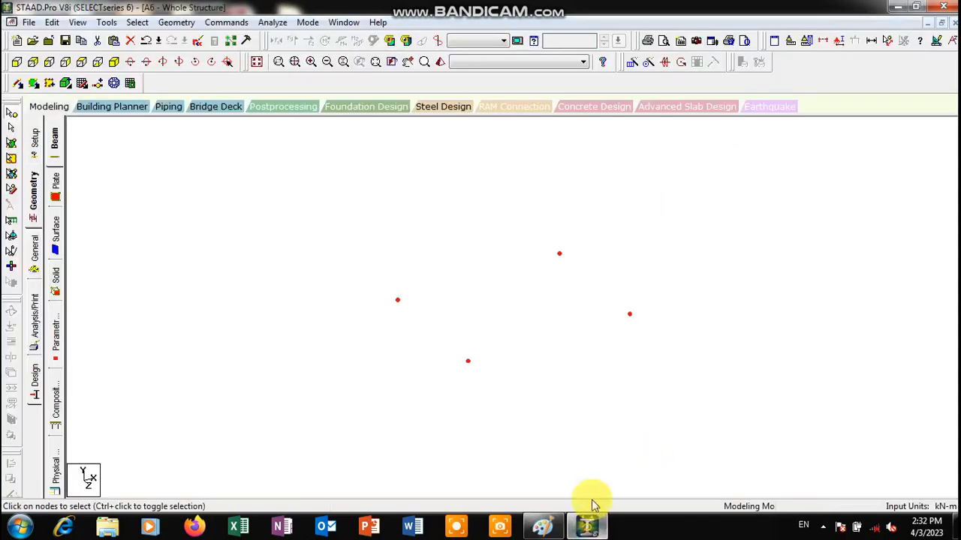
{"action": "left_click", "coordinate": [547, 525]}
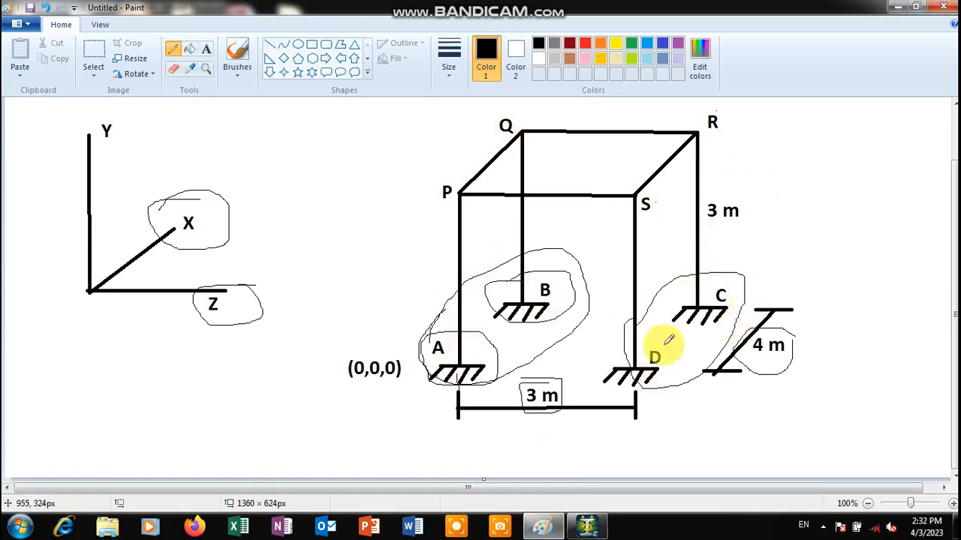
{"action": "left_click", "coordinate": [586, 526]}
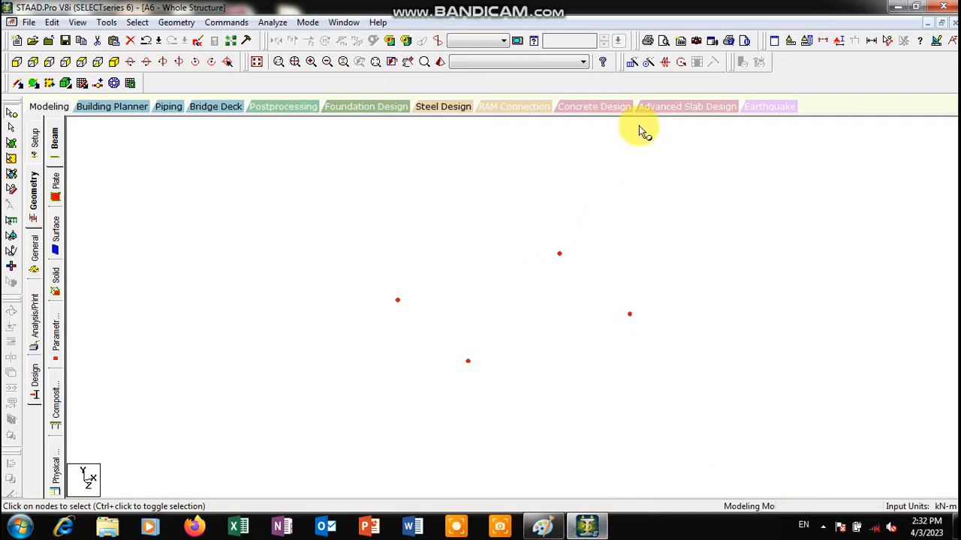
Select all four base nodes and set the Translational Repeat's global direction to Y.
{"action": "left_click", "coordinate": [634, 63]}
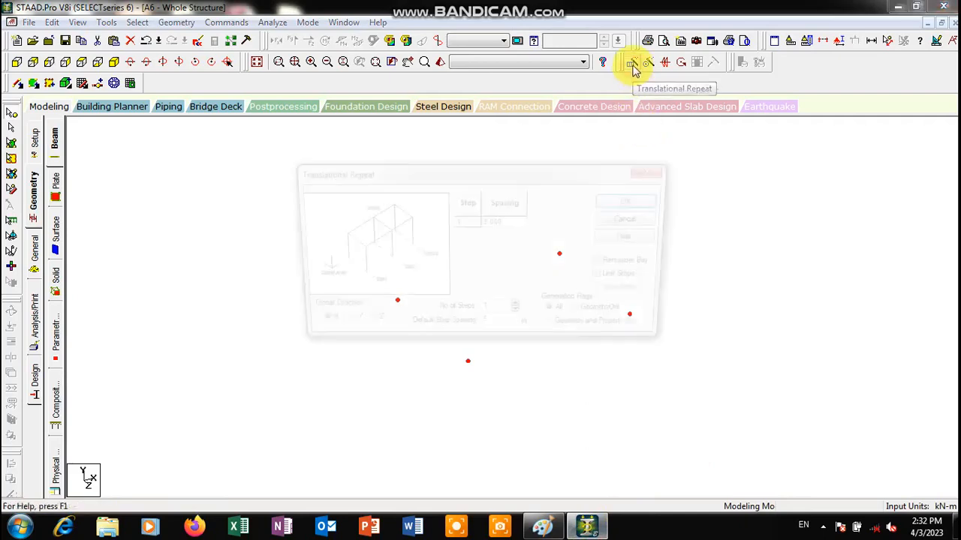
{"action": "left_click", "coordinate": [647, 171]}
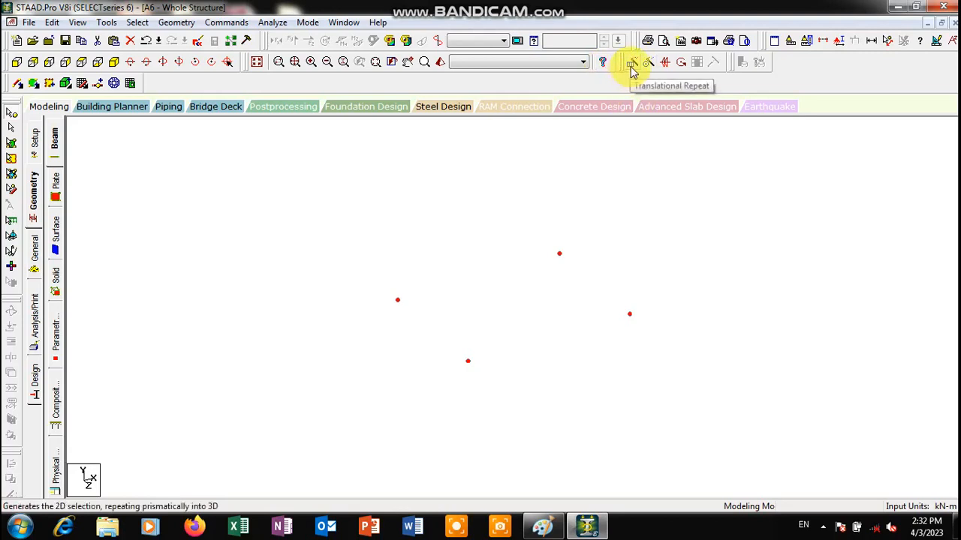
{"action": "left_click_drag", "start_coordinate": [335, 209], "coordinate": [723, 441]}
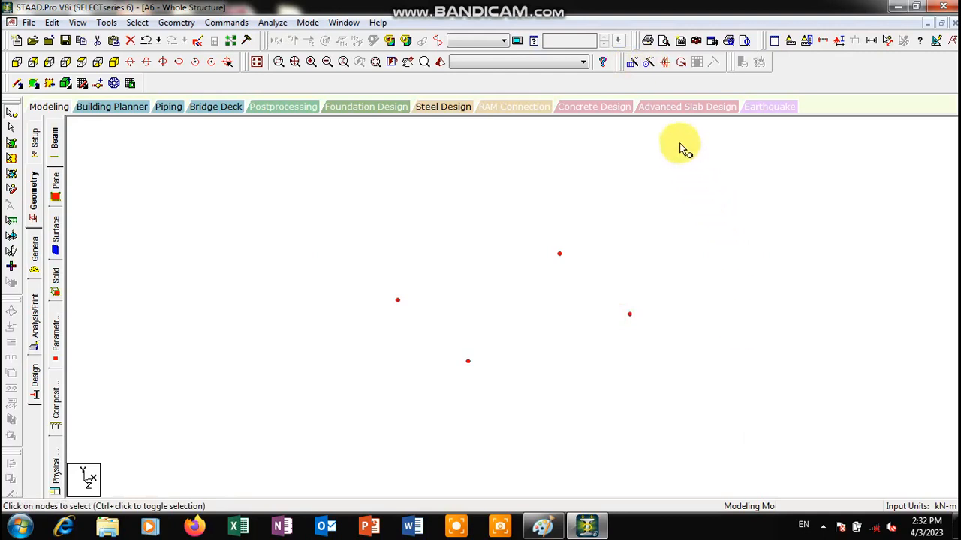
{"action": "left_click", "coordinate": [633, 63]}
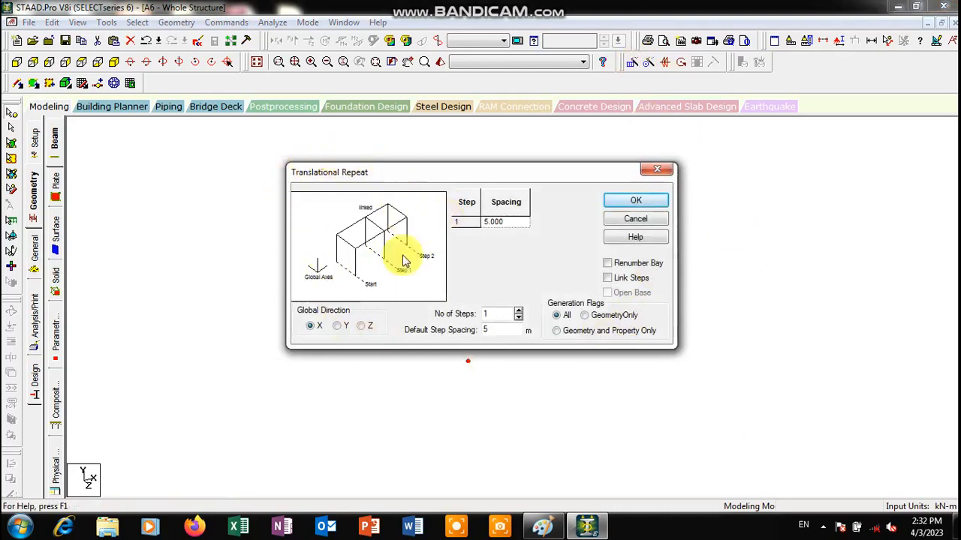
{"action": "left_click", "coordinate": [338, 328]}
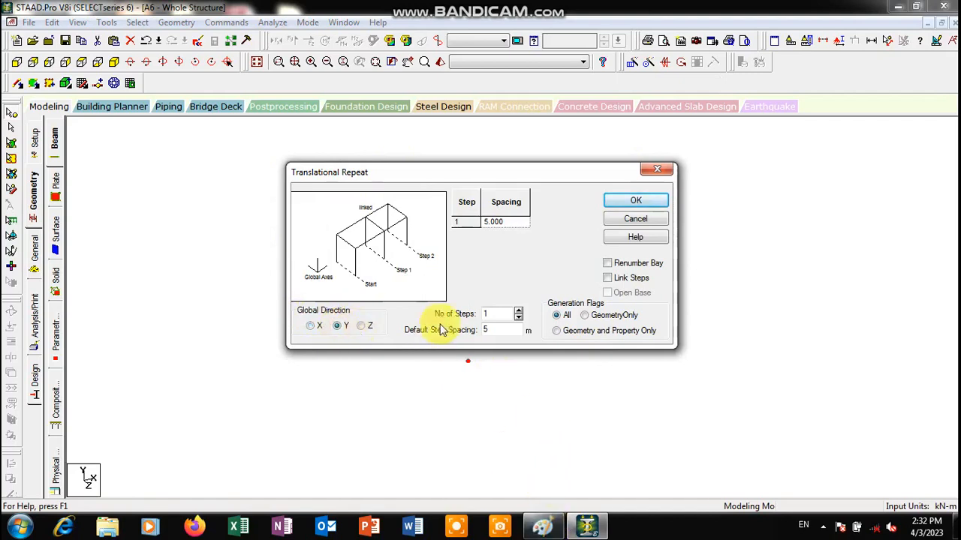
Switch to Paint and outline column A–P and the 3 m height dimension beside column C–R.
{"action": "left_click", "coordinate": [547, 524]}
{"action": "mouse_move", "coordinate": [457, 183]}
{"action": "left_mouse_down"}
{"action": "mouse_move", "coordinate": [472, 182]}
{"action": "mouse_move", "coordinate": [491, 304]}
{"action": "mouse_move", "coordinate": [487, 357]}
{"action": "mouse_move", "coordinate": [438, 339]}
{"action": "mouse_move", "coordinate": [427, 255]}
{"action": "mouse_move", "coordinate": [438, 189]}
{"action": "mouse_move", "coordinate": [474, 179]}
{"action": "left_mouse_up"}
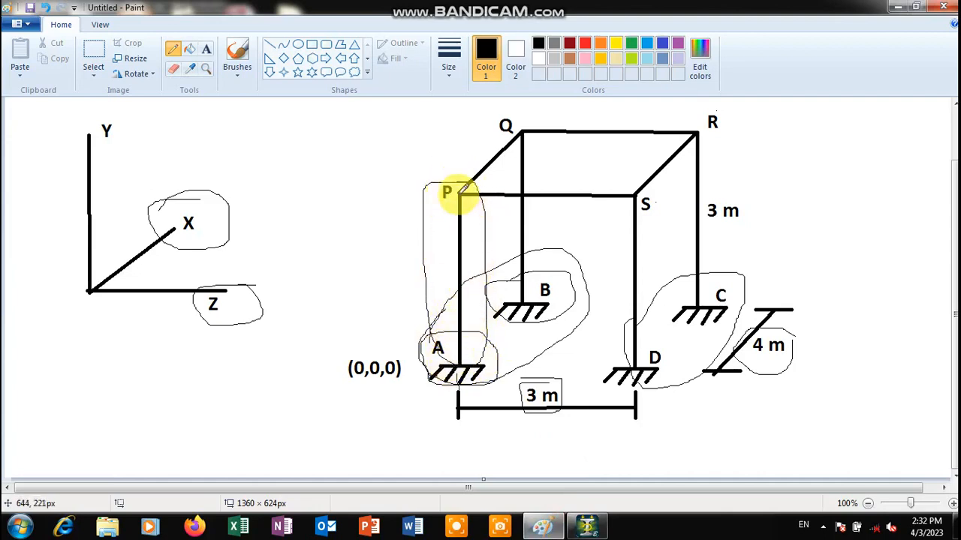
{"action": "mouse_move", "coordinate": [712, 193]}
{"action": "left_mouse_down"}
{"action": "mouse_move", "coordinate": [760, 196]}
{"action": "mouse_move", "coordinate": [726, 225]}
{"action": "mouse_move", "coordinate": [686, 207]}
{"action": "left_mouse_up"}
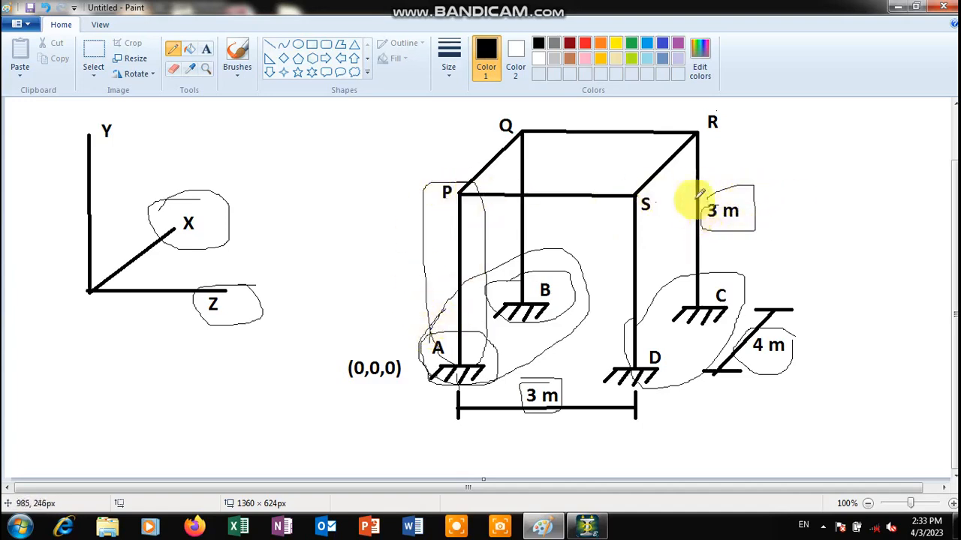
Return to STAAD.Pro, accept the auto save and repeat the base nodes in one step along Y with 3 m spacing.
{"action": "left_click", "coordinate": [587, 523]}
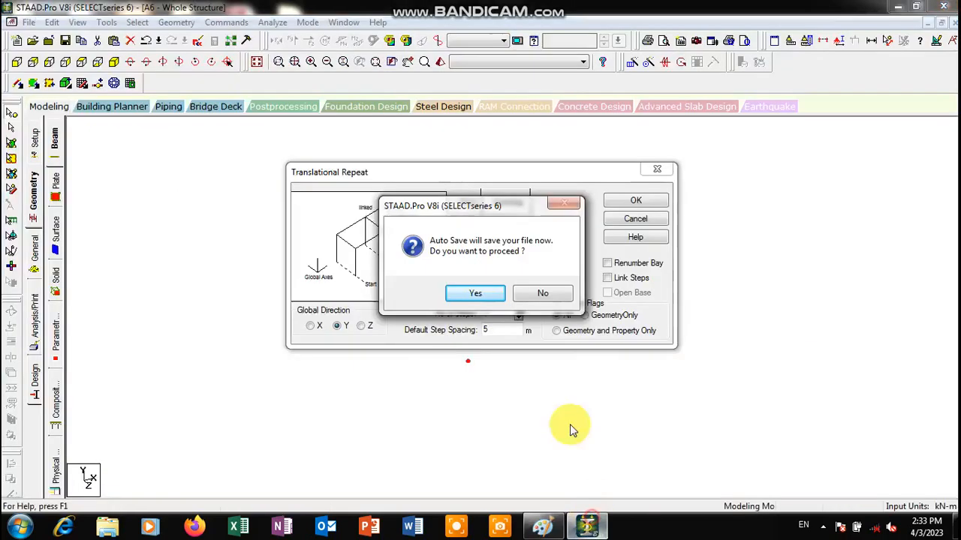
{"action": "left_click", "coordinate": [484, 294]}
{"action": "left_click", "coordinate": [394, 281]}
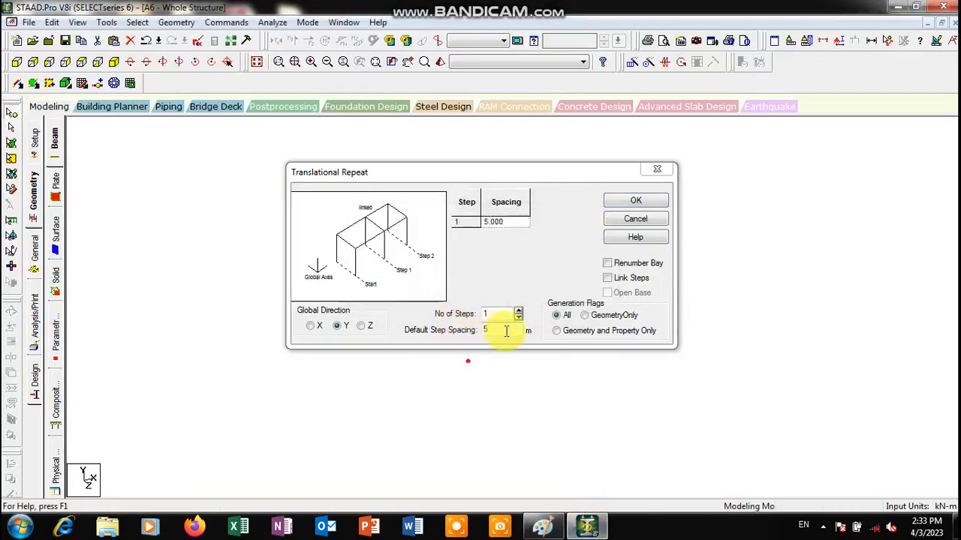
{"action": "double_click", "coordinate": [491, 330]}
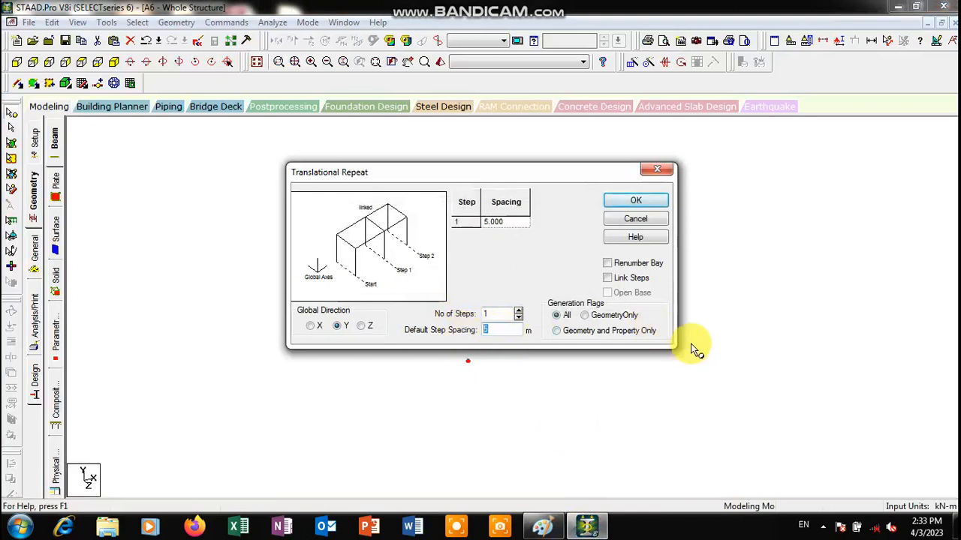
{"action": "type", "text": "3"}
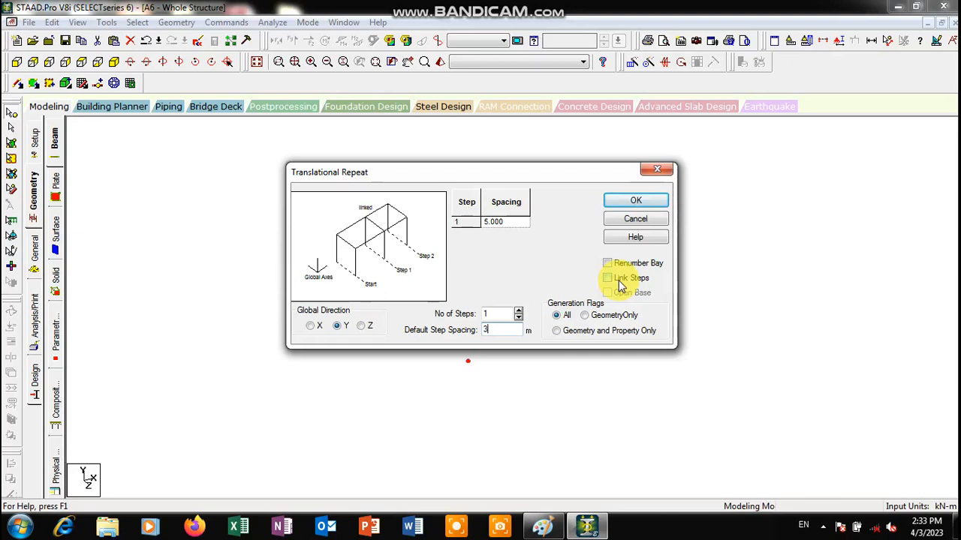
{"action": "left_click", "coordinate": [650, 202]}
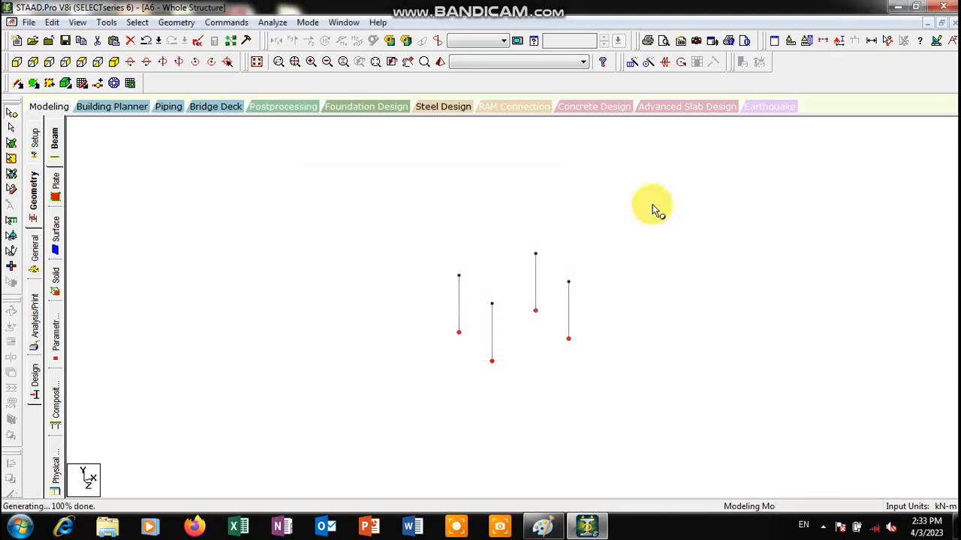
Draw beams joining the four upper nodes into a closed rectangle on top of the columns.
{"action": "scroll", "coordinate": [486, 259], "scroll_direction": "up", "scroll_amount": 3}
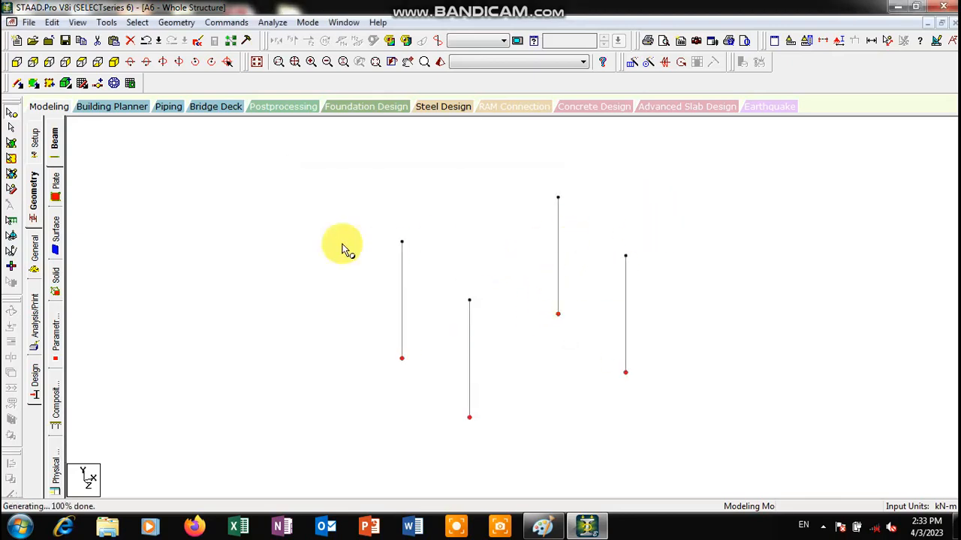
{"action": "left_click", "coordinate": [402, 242], "text": "ctrl"}
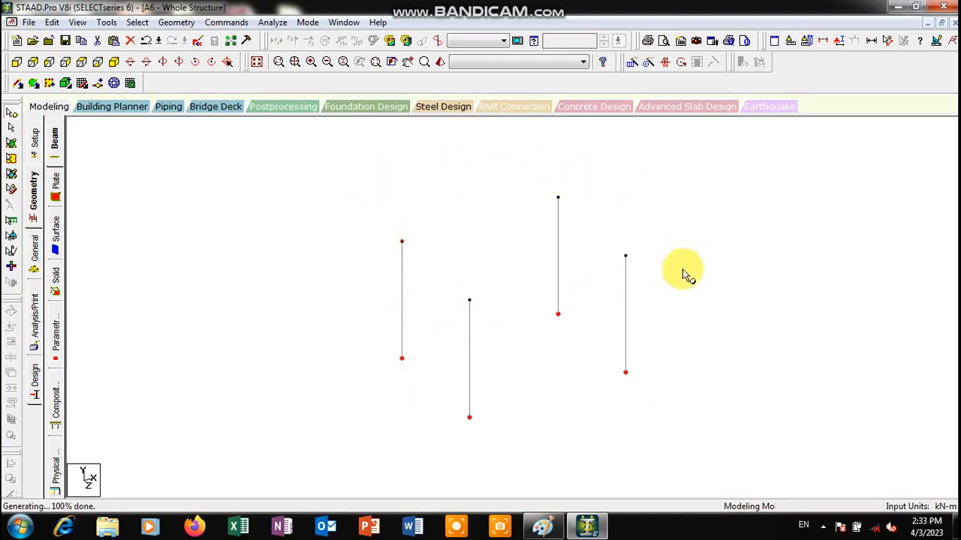
{"action": "left_click", "coordinate": [698, 215]}
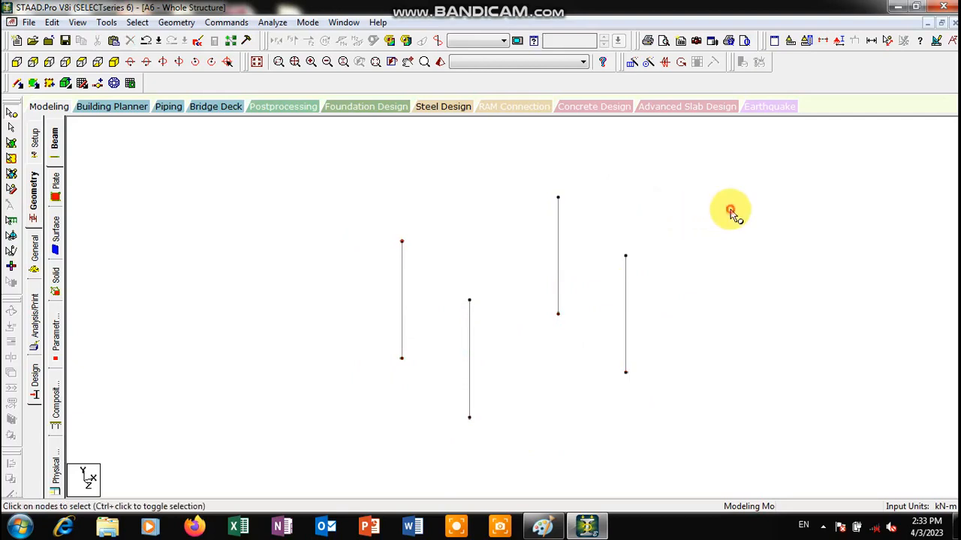
{"action": "left_click", "coordinate": [17, 84]}
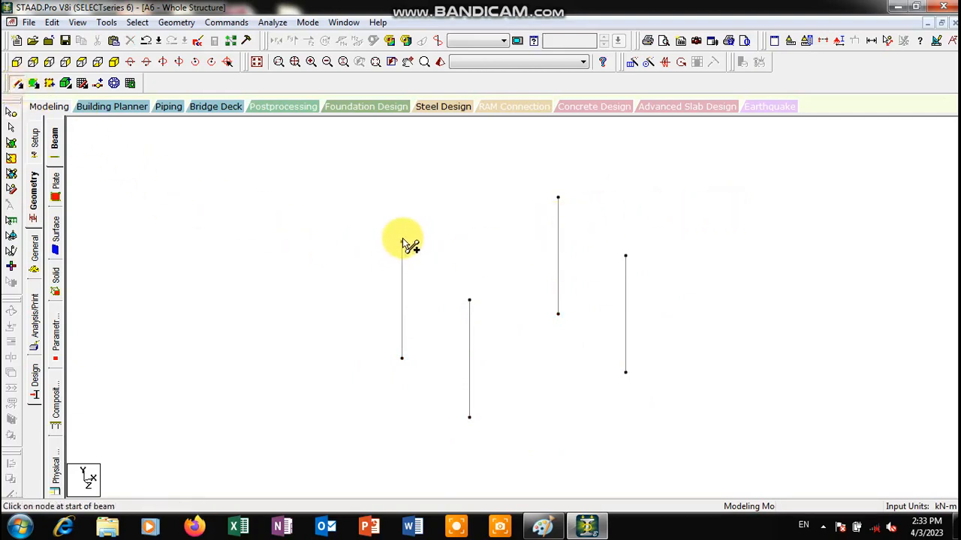
{"action": "left_click_drag", "start_coordinate": [402, 244], "coordinate": [565, 197]}
{"action": "left_click_drag", "start_coordinate": [403, 243], "coordinate": [557, 197]}
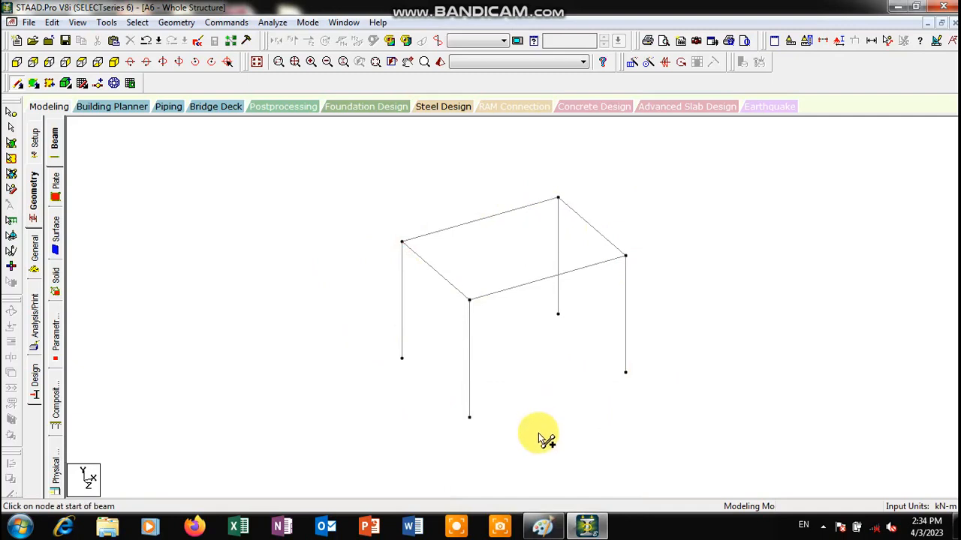
Switch to Paint, circle support A at the origin and return to STAAD.Pro.
{"action": "left_click", "coordinate": [543, 526]}
{"action": "mouse_move", "coordinate": [439, 343]}
{"action": "left_mouse_down"}
{"action": "mouse_move", "coordinate": [493, 361]}
{"action": "mouse_move", "coordinate": [440, 392]}
{"action": "mouse_move", "coordinate": [429, 360]}
{"action": "mouse_move", "coordinate": [481, 337]}
{"action": "left_mouse_up"}
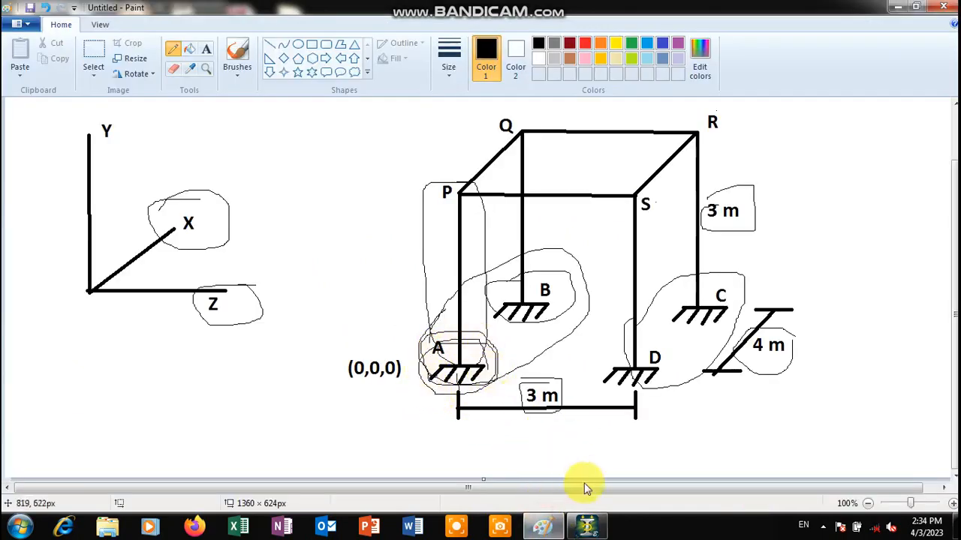
{"action": "left_click", "coordinate": [585, 524]}
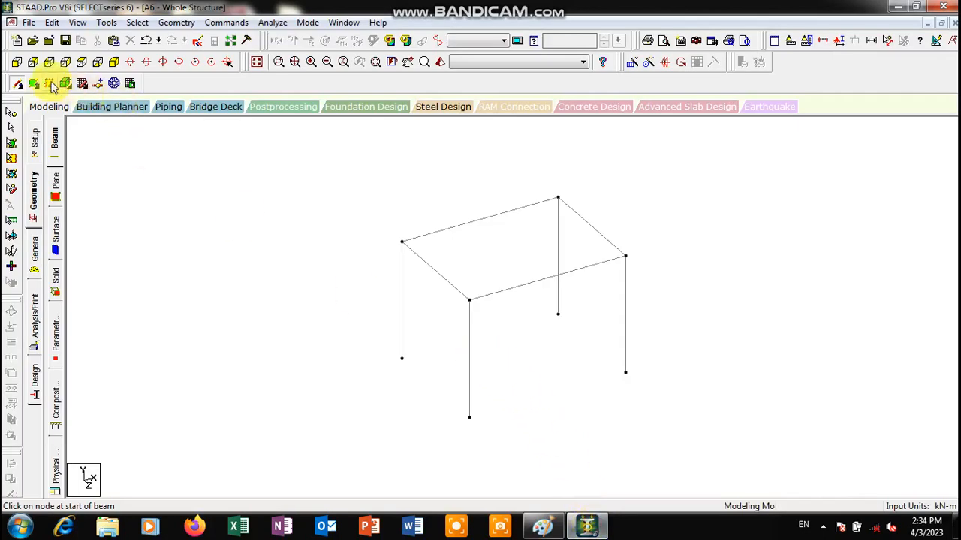
Define a rectangular concrete section with YD 0.3 m and ZD 0.3 m in the general properties.
{"action": "left_click", "coordinate": [18, 64]}
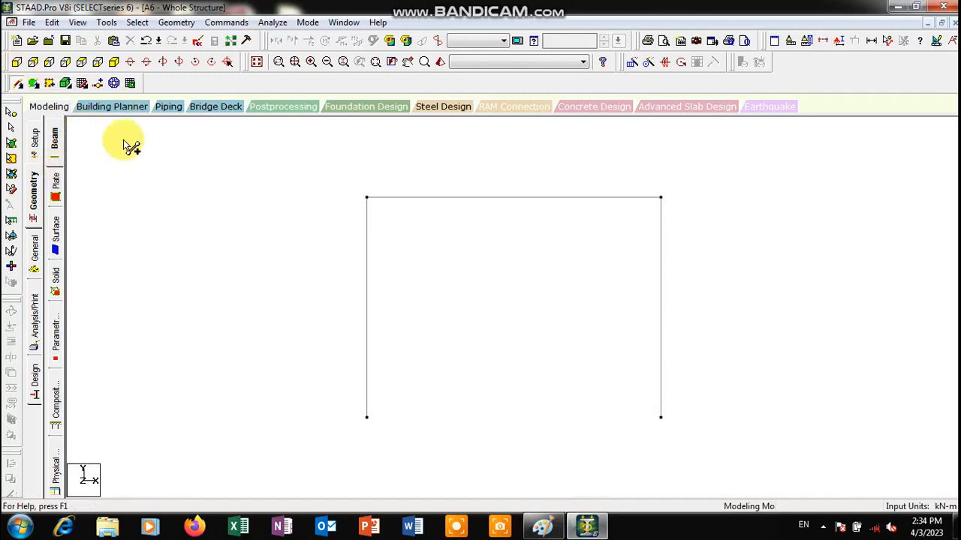
{"action": "left_click", "coordinate": [35, 245]}
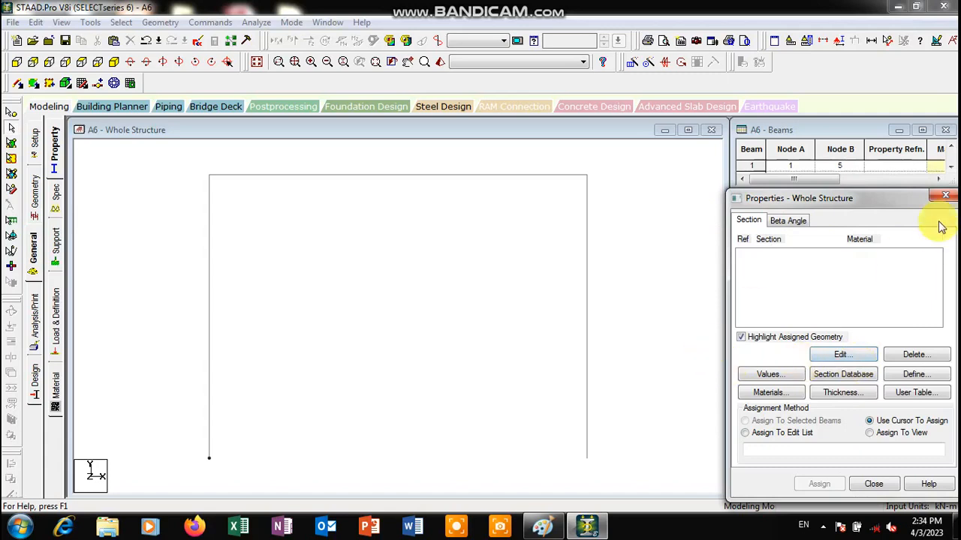
{"action": "left_click", "coordinate": [943, 195]}
{"action": "left_click", "coordinate": [117, 62]}
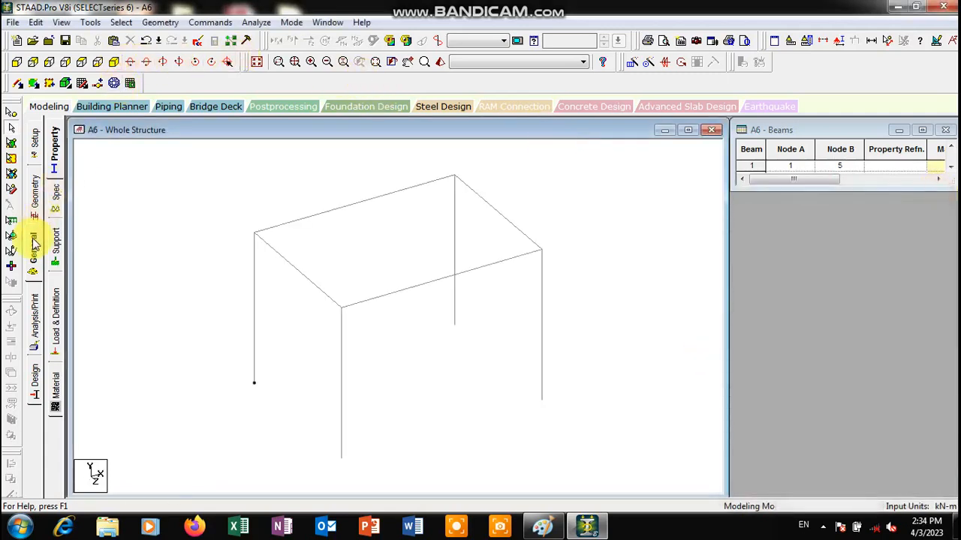
{"action": "left_click", "coordinate": [57, 169]}
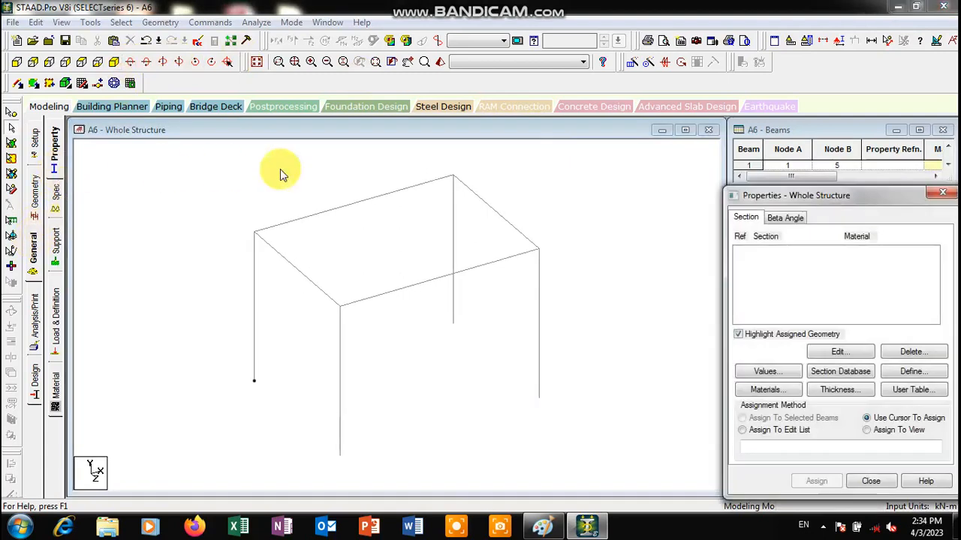
{"action": "left_click", "coordinate": [934, 375]}
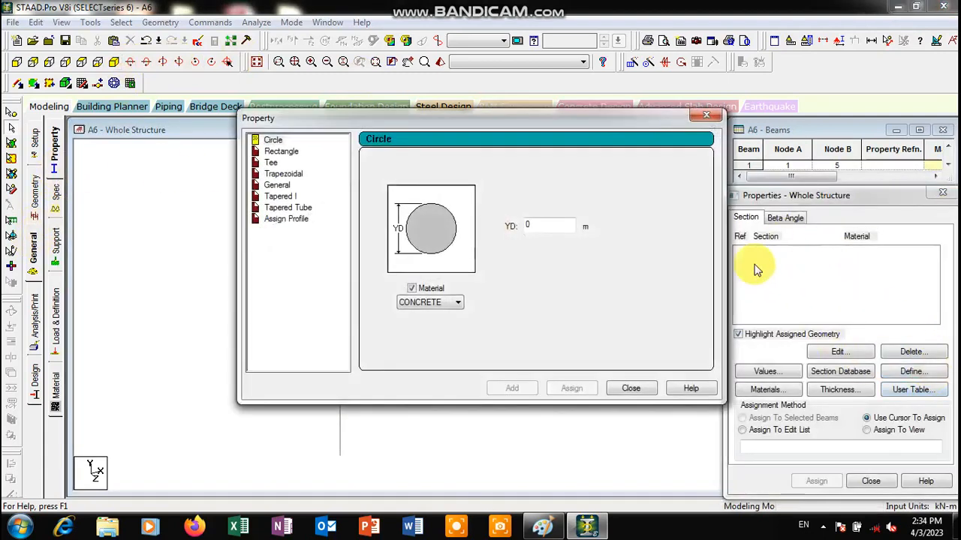
{"action": "left_click", "coordinate": [291, 151]}
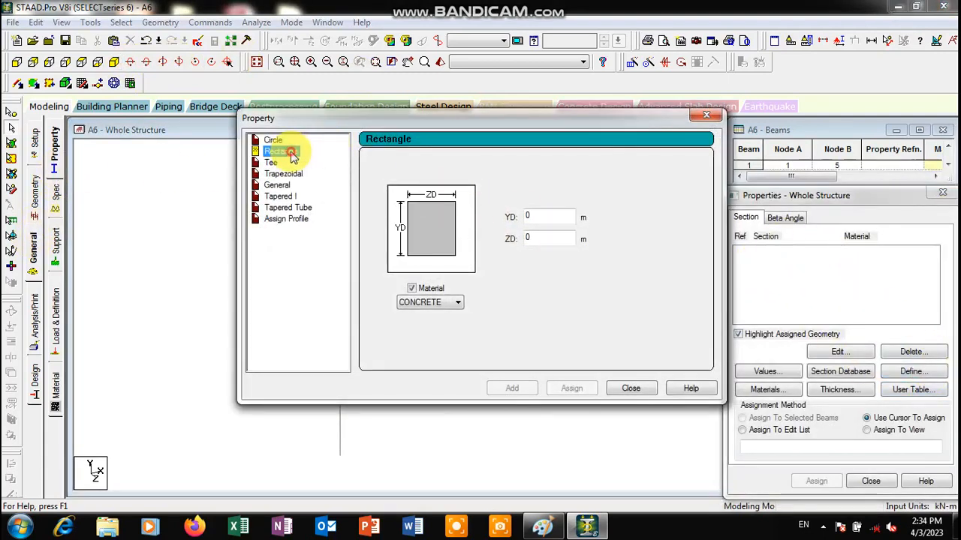
{"action": "double_click", "coordinate": [561, 217]}
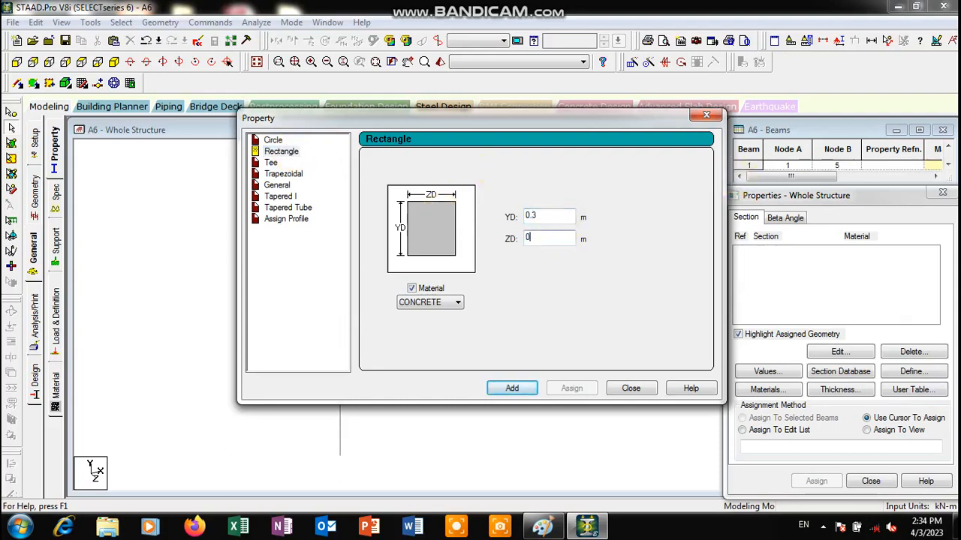
{"action": "key", "text": "Return"}
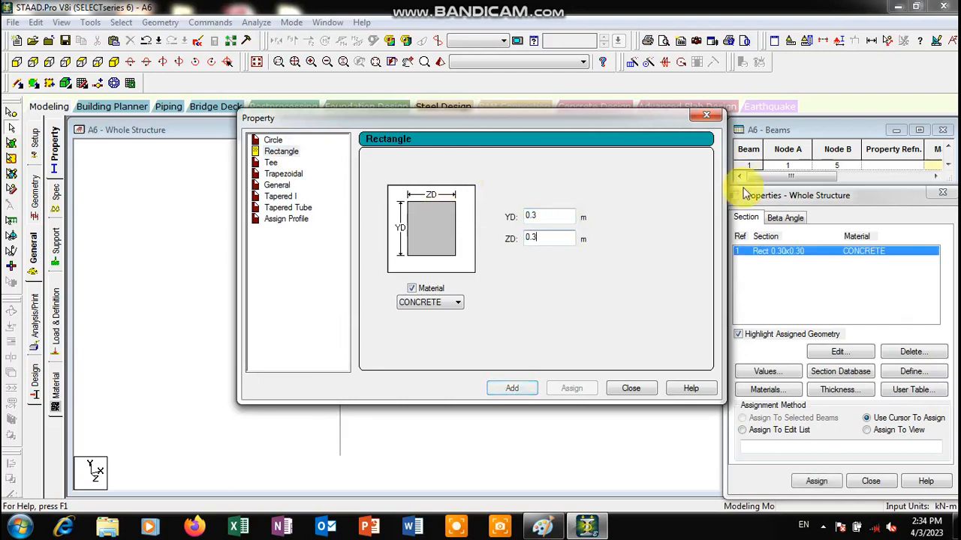
Add a second rectangular concrete section with YD 0.35 m and ZD 0.35 m and close the section definition.
{"action": "double_click", "coordinate": [548, 216]}
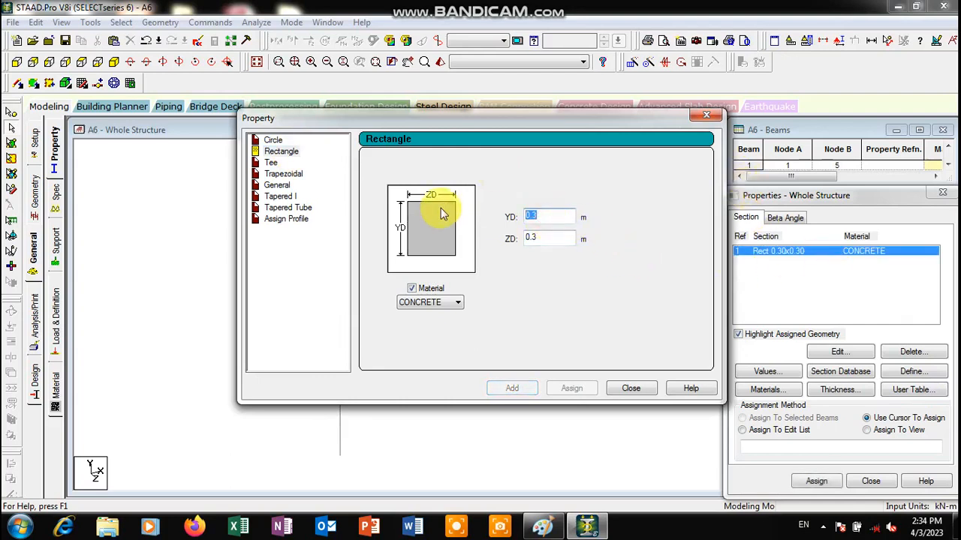
{"action": "type", "text": "0"}
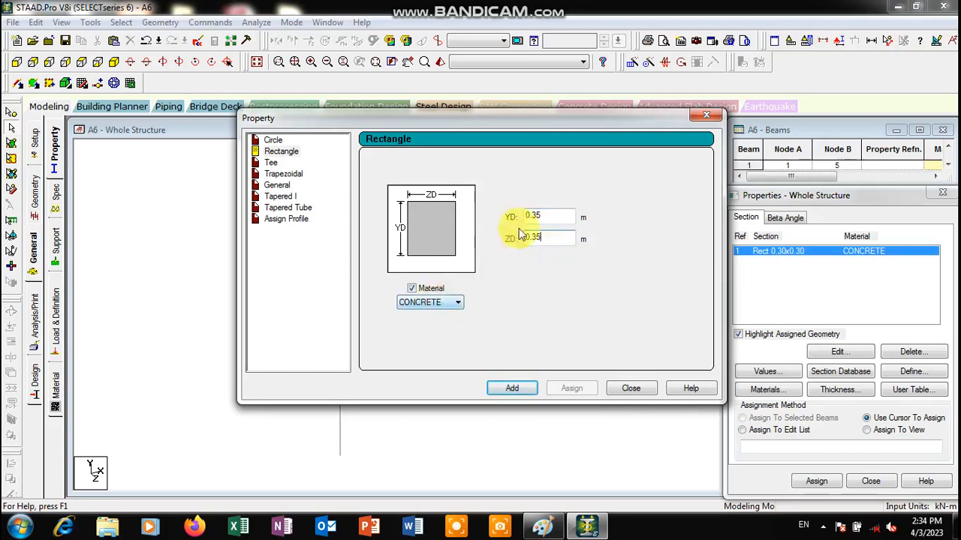
{"action": "left_click", "coordinate": [528, 394]}
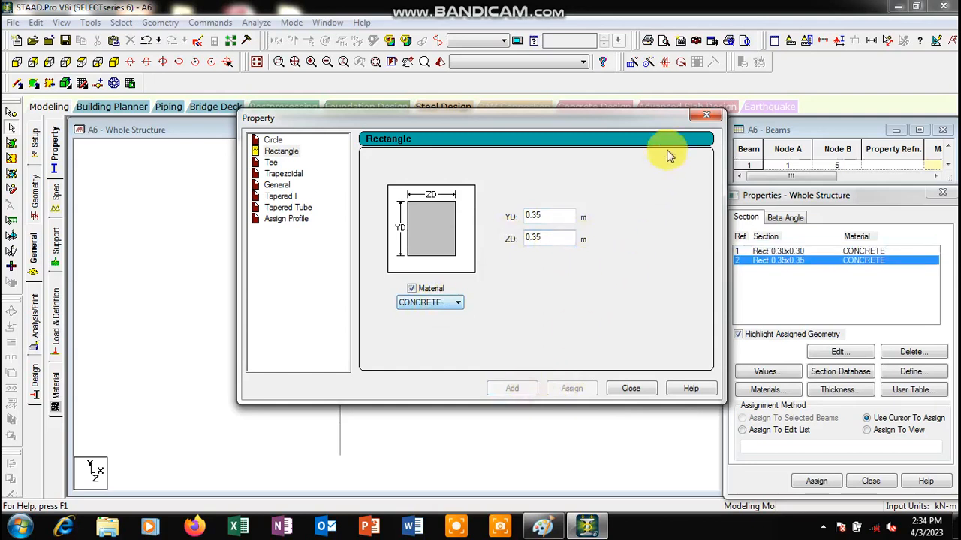
{"action": "left_click", "coordinate": [710, 115]}
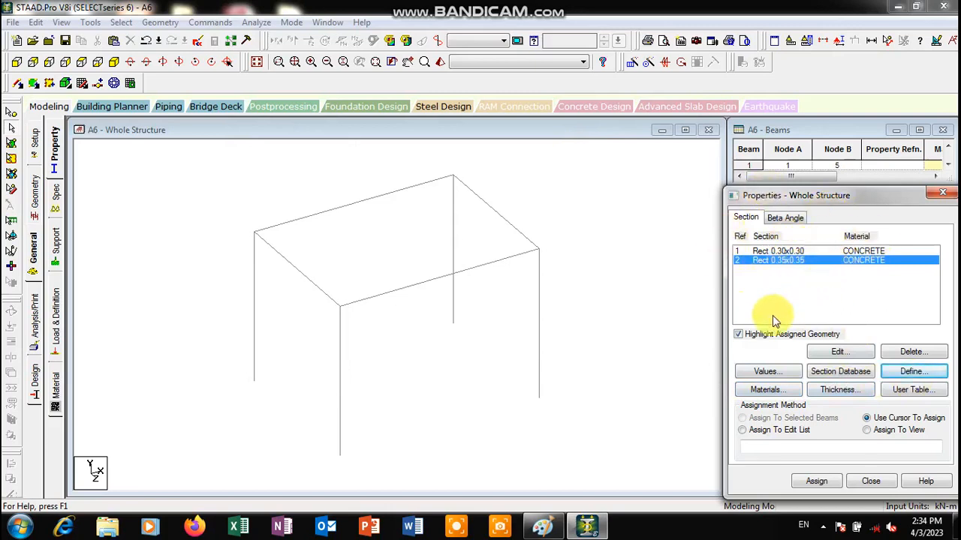
{"action": "left_click", "coordinate": [787, 252]}
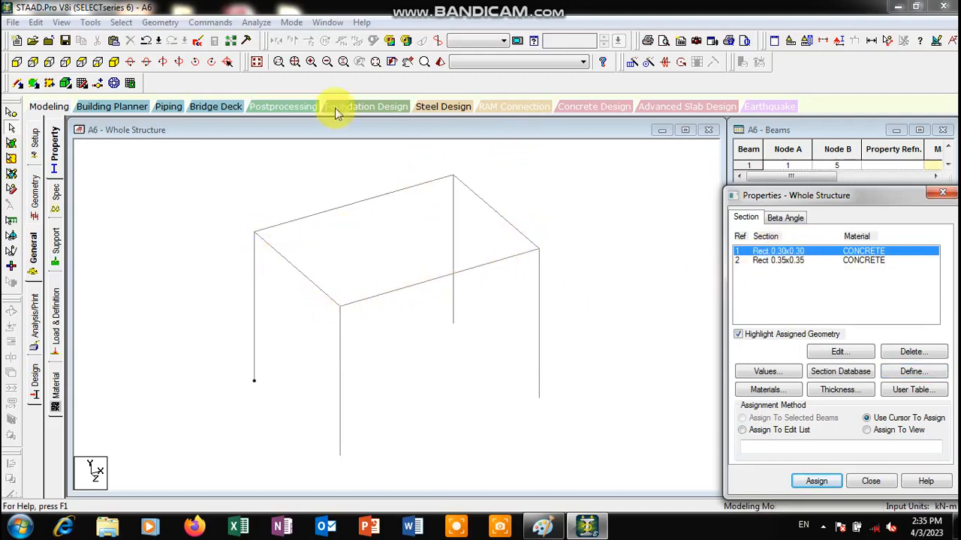
{"action": "left_click", "coordinate": [122, 23]}
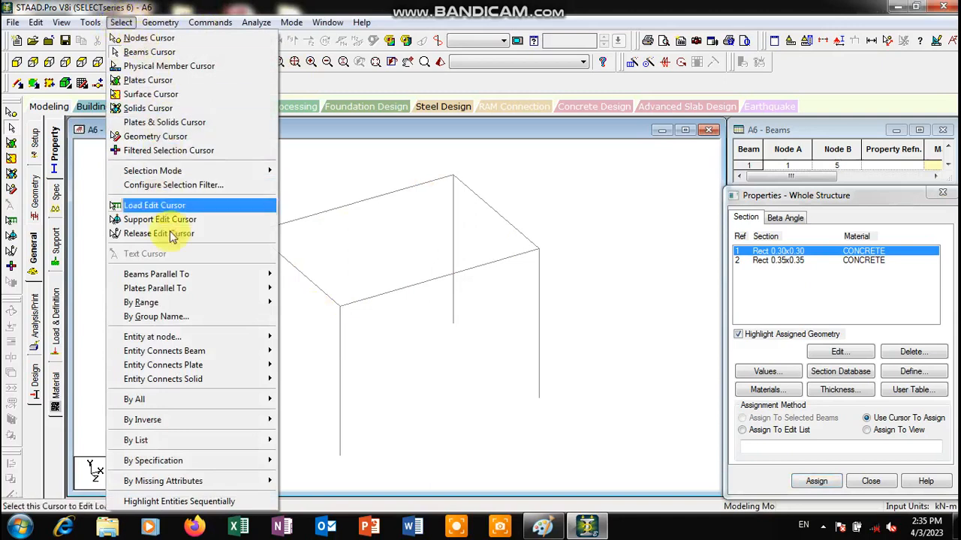
{"action": "mouse_move", "coordinate": [209, 278]}
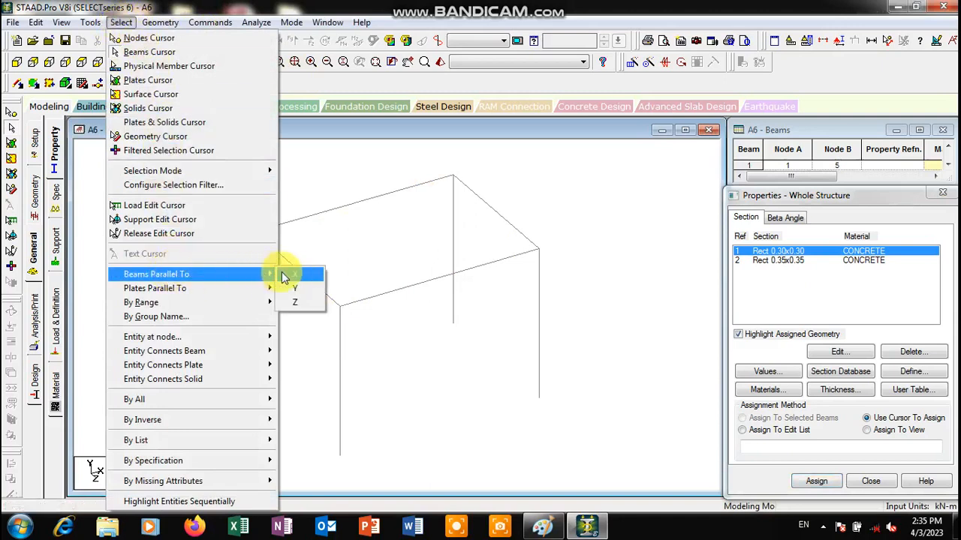
{"action": "left_click", "coordinate": [294, 274]}
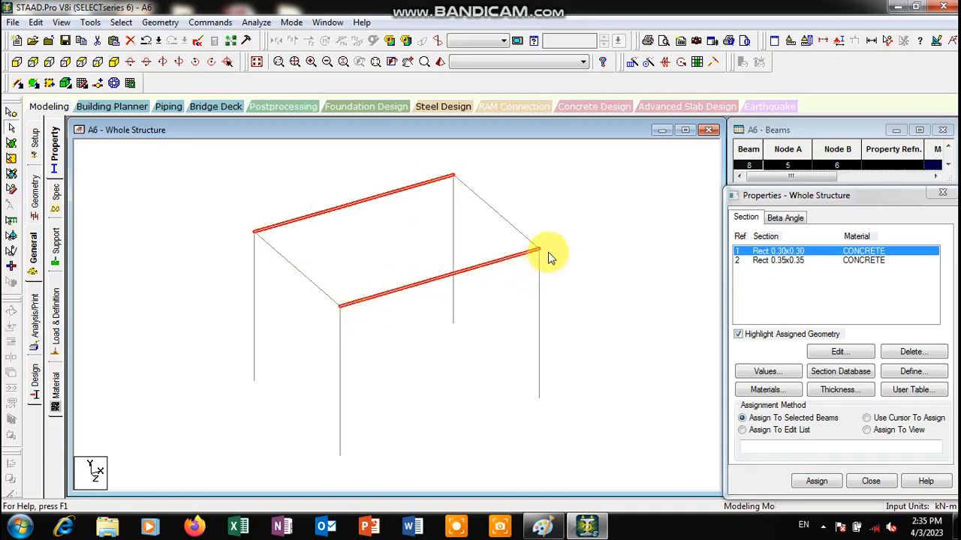
{"action": "left_click", "coordinate": [129, 27]}
{"action": "mouse_move", "coordinate": [194, 277]}
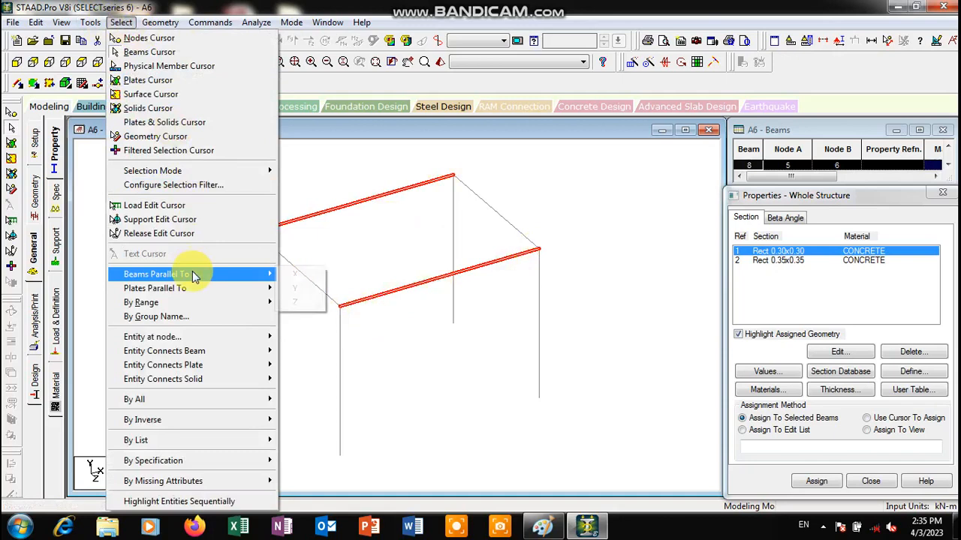
{"action": "left_click", "coordinate": [293, 301]}
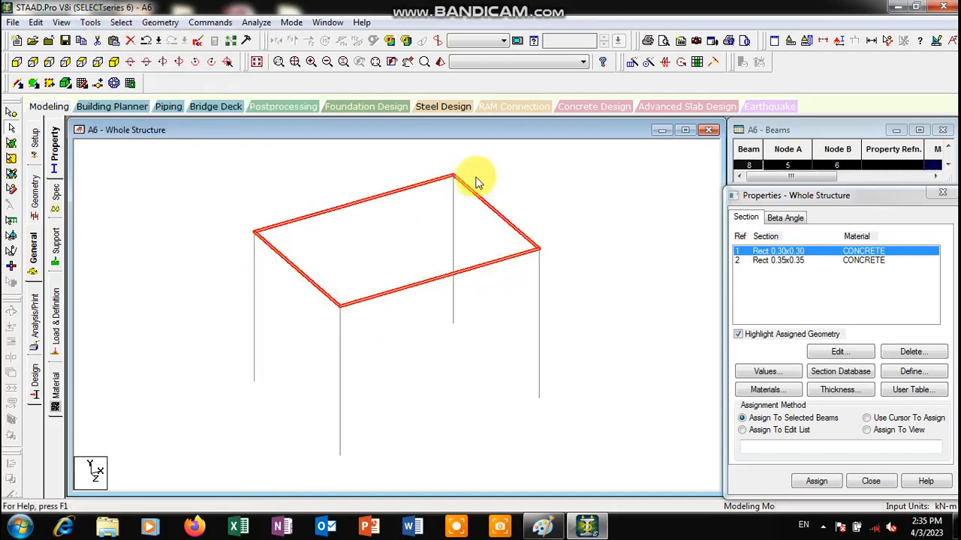
{"action": "left_click", "coordinate": [673, 219]}
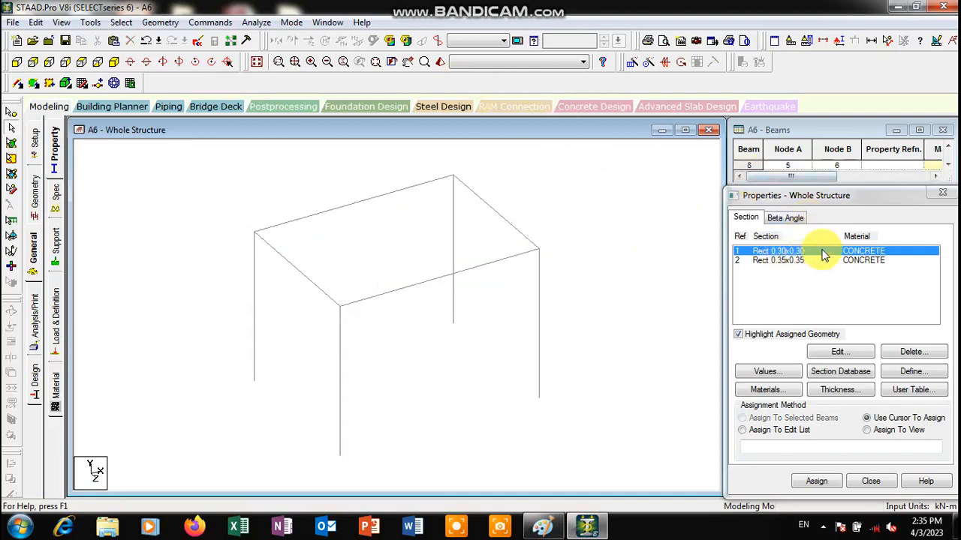
{"action": "left_click", "coordinate": [786, 255]}
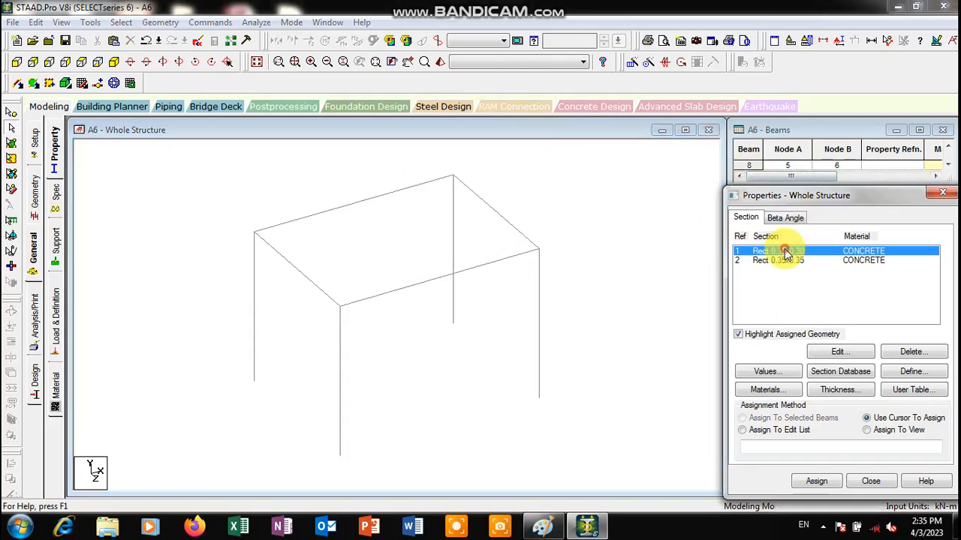
{"action": "left_click", "coordinate": [120, 22]}
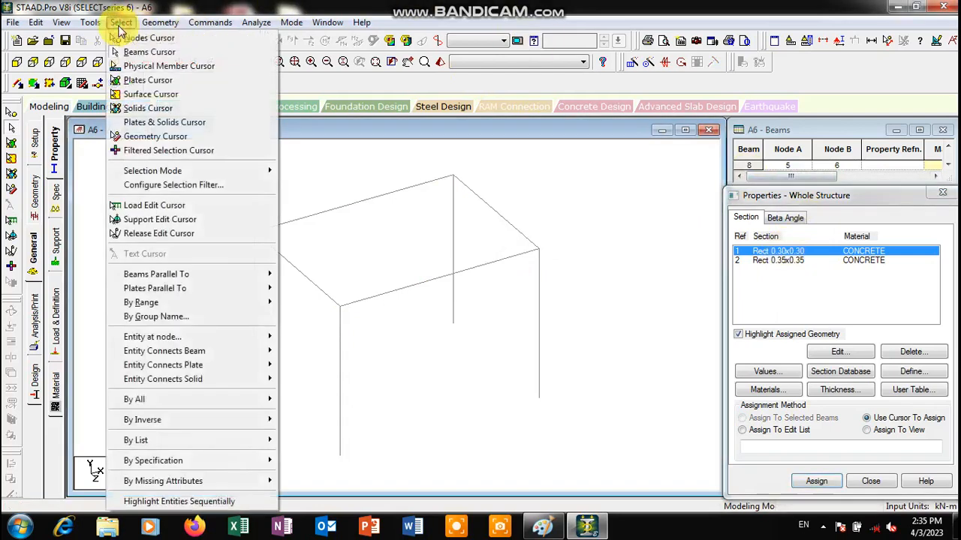
{"action": "mouse_move", "coordinate": [90, 23]}
{"action": "left_click", "coordinate": [420, 180]}
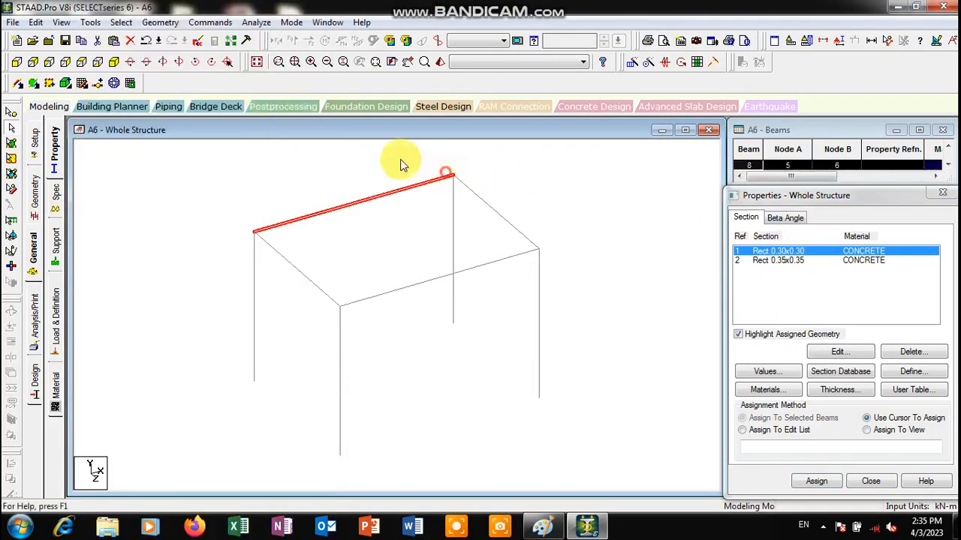
{"action": "left_click", "coordinate": [160, 22]}
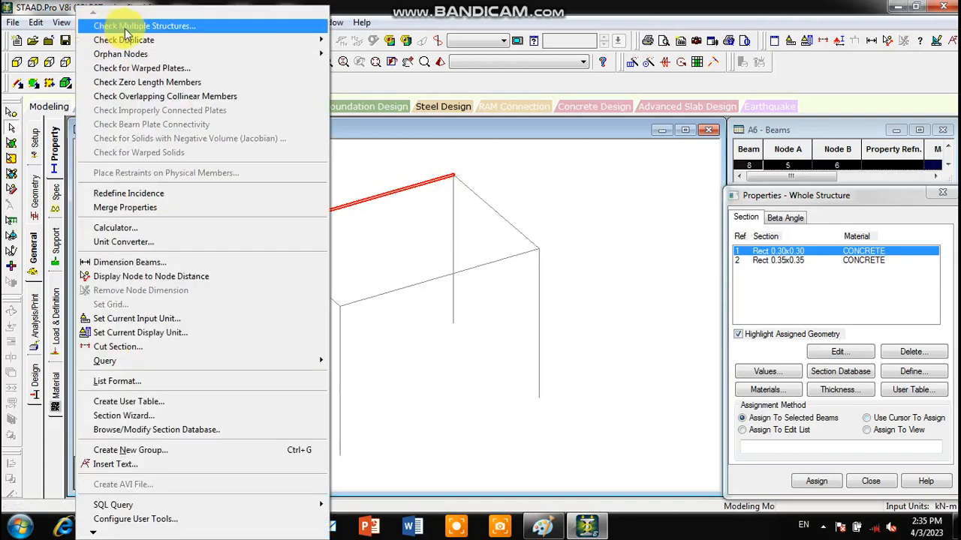
{"action": "mouse_move", "coordinate": [90, 23]}
{"action": "left_click", "coordinate": [366, 132]}
Select all beams parallel to X and Z and assign the Rect 0.30x0.30 concrete section to them.
{"action": "left_click", "coordinate": [121, 23]}
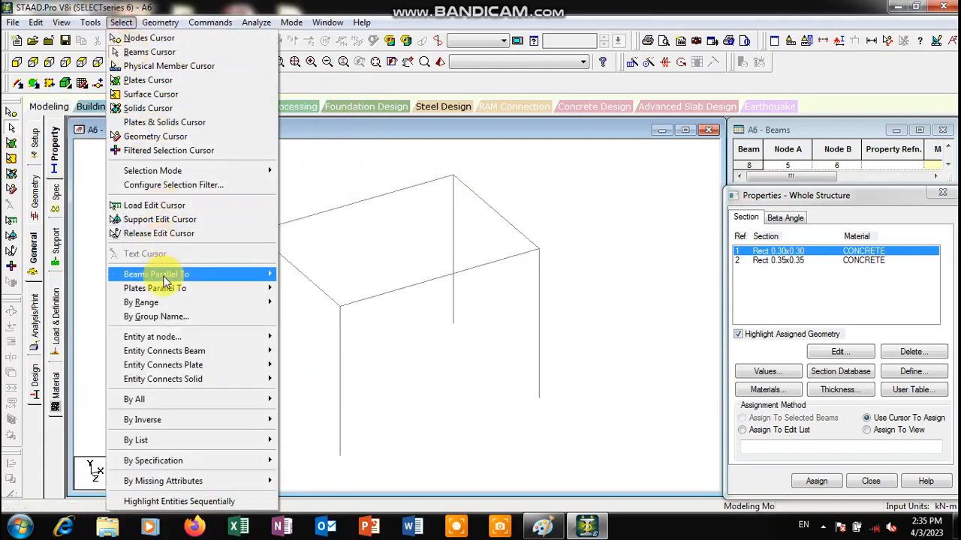
{"action": "mouse_move", "coordinate": [160, 276]}
{"action": "left_click", "coordinate": [294, 275]}
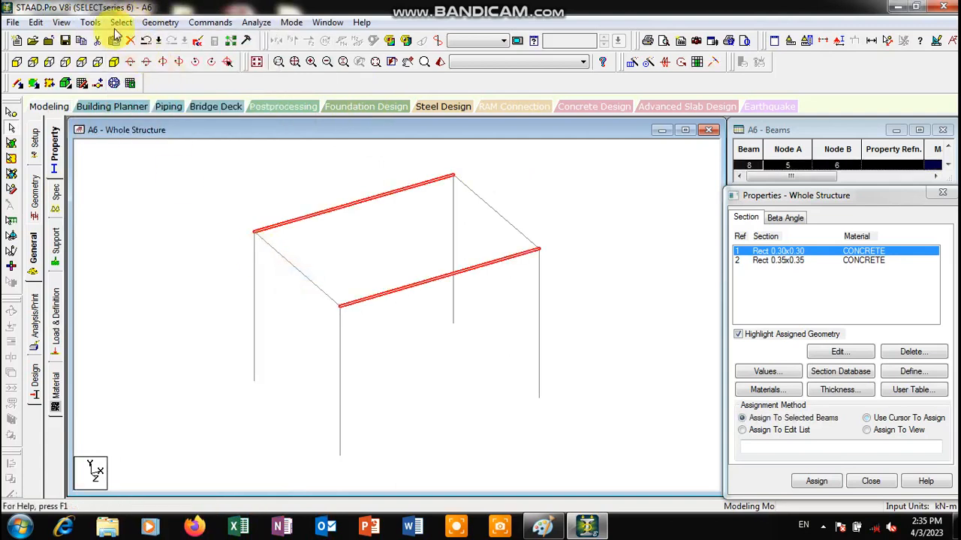
{"action": "left_click", "coordinate": [120, 23]}
{"action": "mouse_move", "coordinate": [216, 275]}
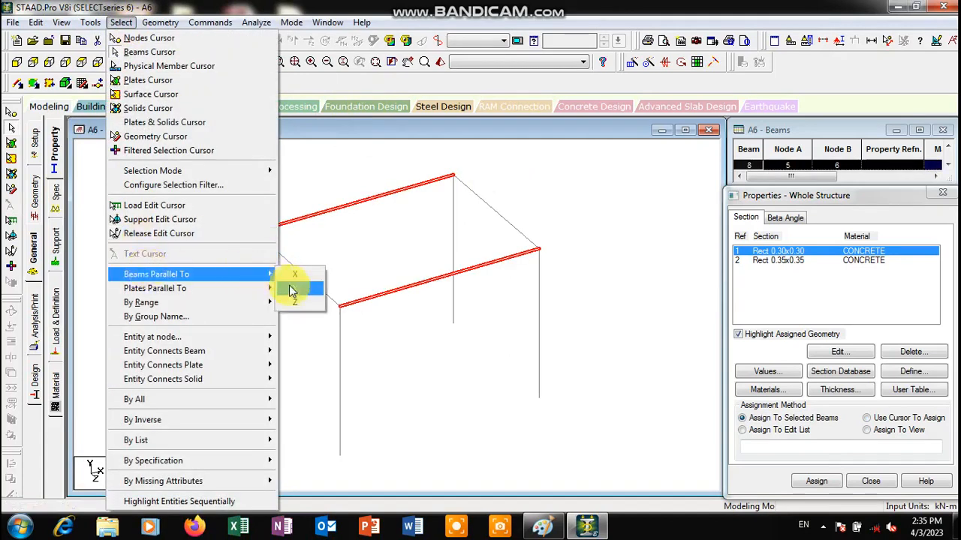
{"action": "left_click", "coordinate": [295, 302]}
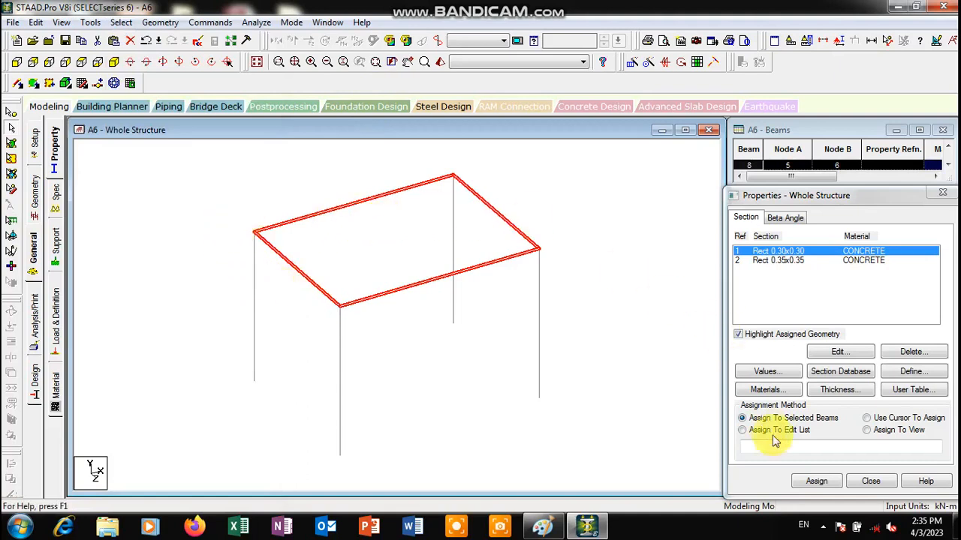
{"action": "left_click", "coordinate": [816, 481]}
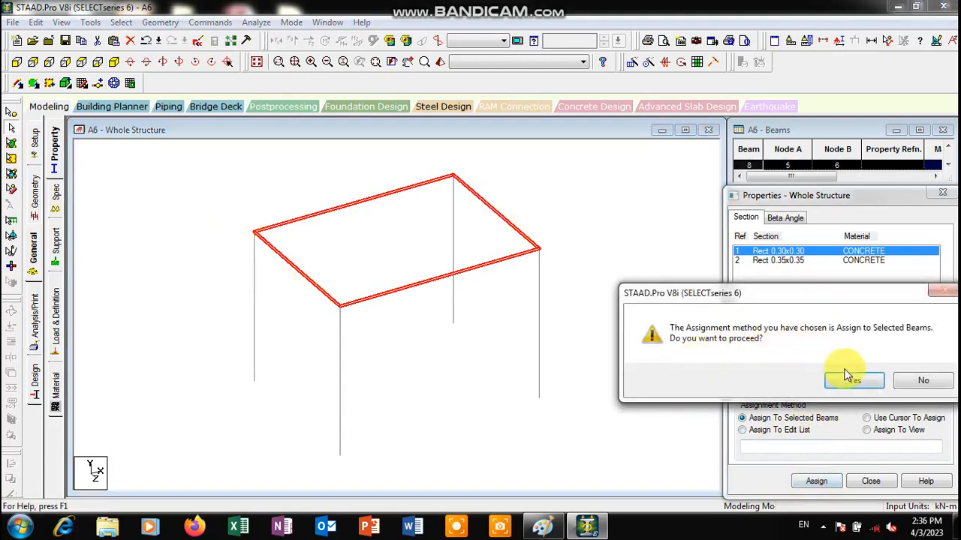
{"action": "left_click", "coordinate": [843, 384]}
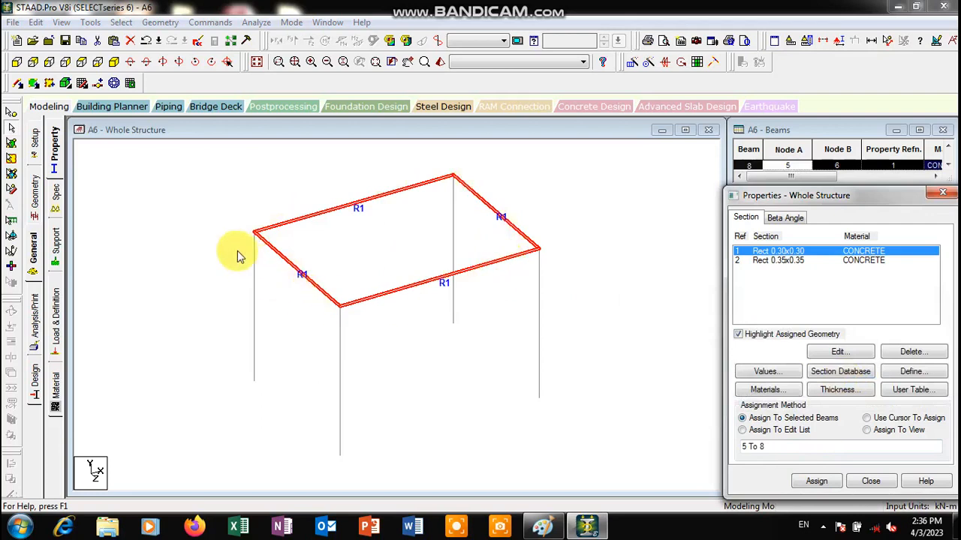
Select the four columns parallel to Y and assign the Rect 0.35x0.35 concrete section to them.
{"action": "left_click", "coordinate": [777, 261]}
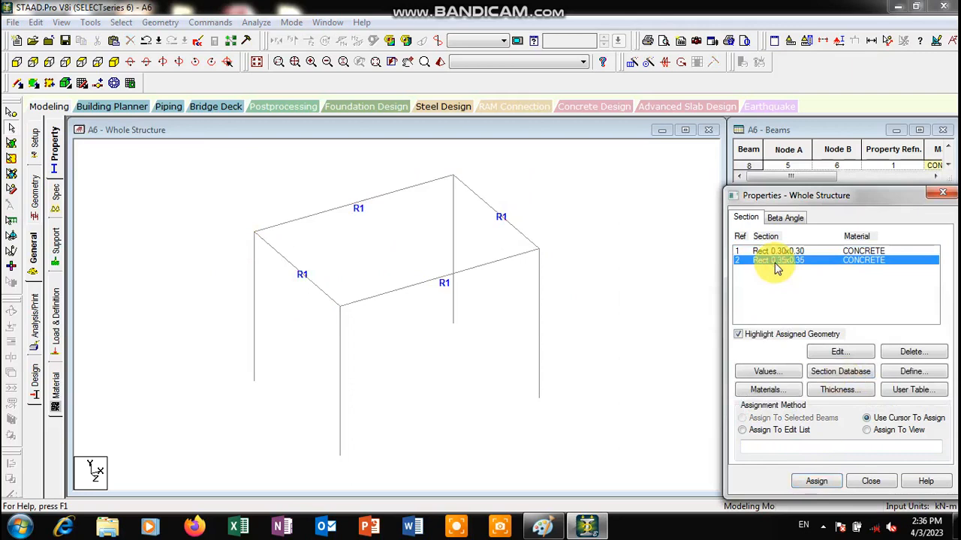
{"action": "left_click", "coordinate": [121, 22]}
{"action": "mouse_move", "coordinate": [173, 276]}
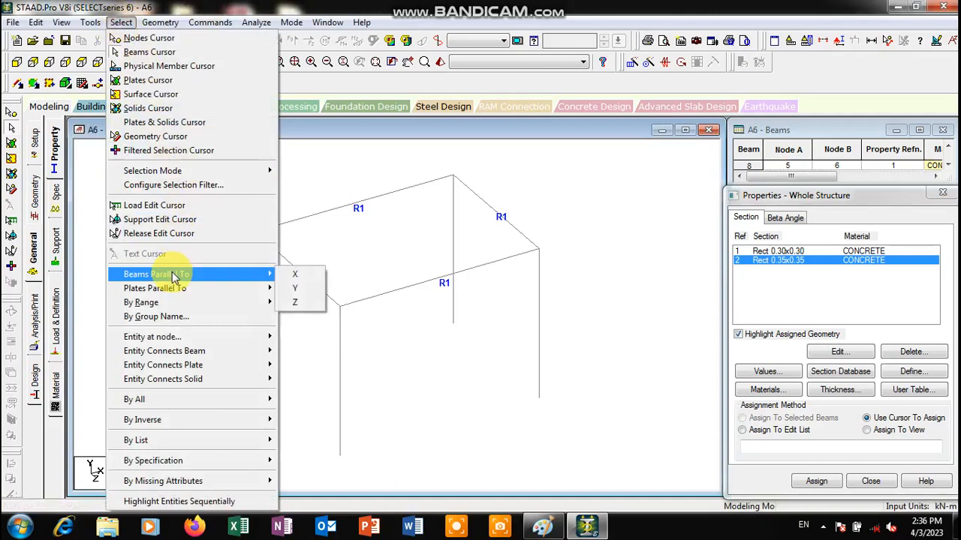
{"action": "left_click", "coordinate": [300, 289]}
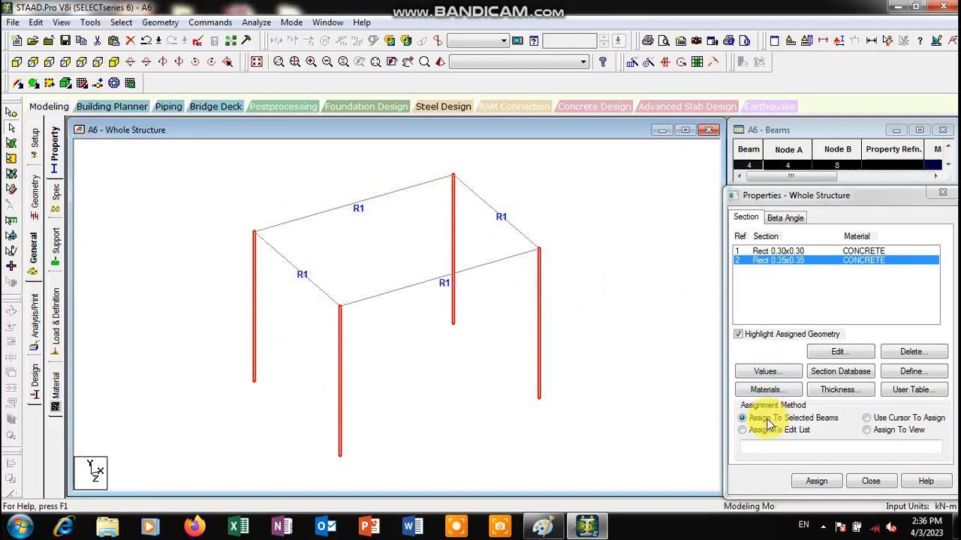
{"action": "left_click", "coordinate": [816, 481]}
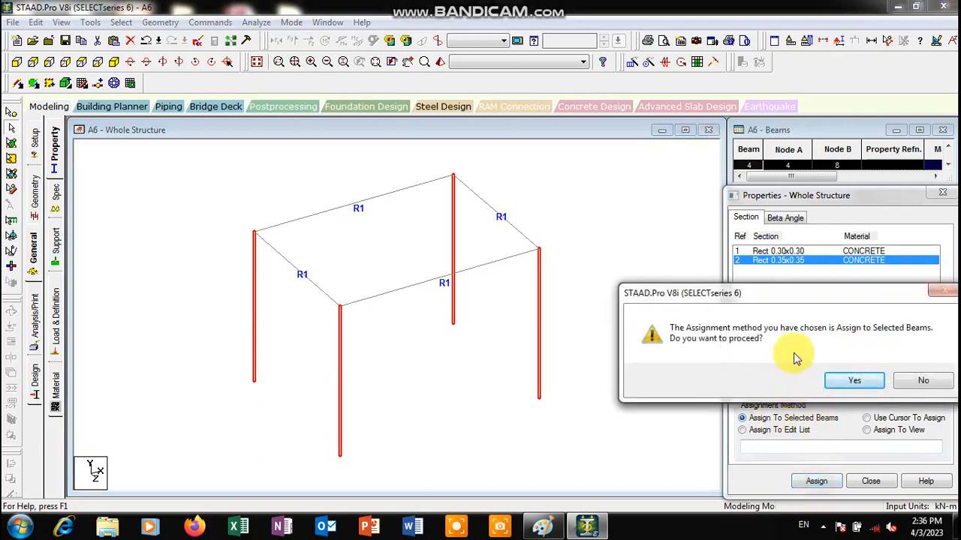
{"action": "left_click", "coordinate": [853, 380]}
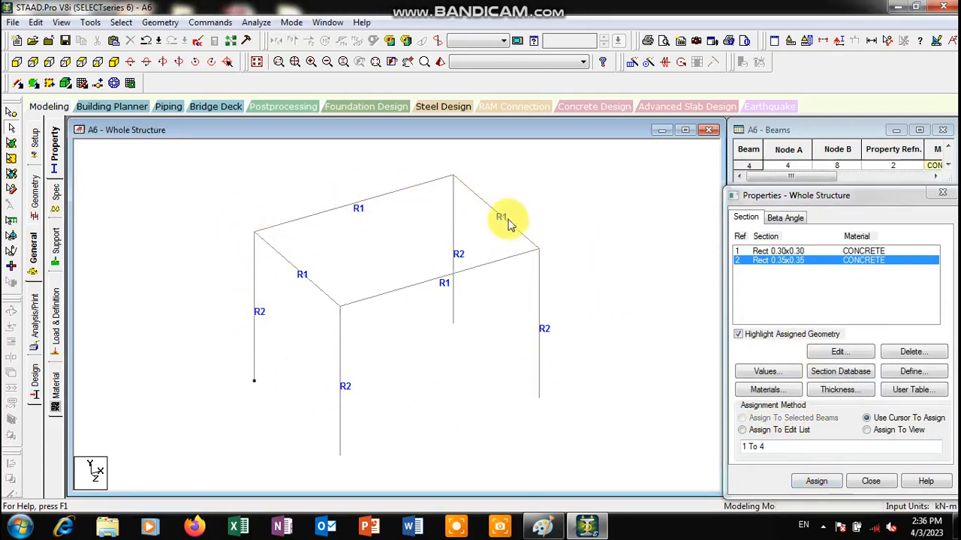
Review which members carry each of the two concrete sections, and close the section properties.
{"action": "left_click", "coordinate": [810, 252]}
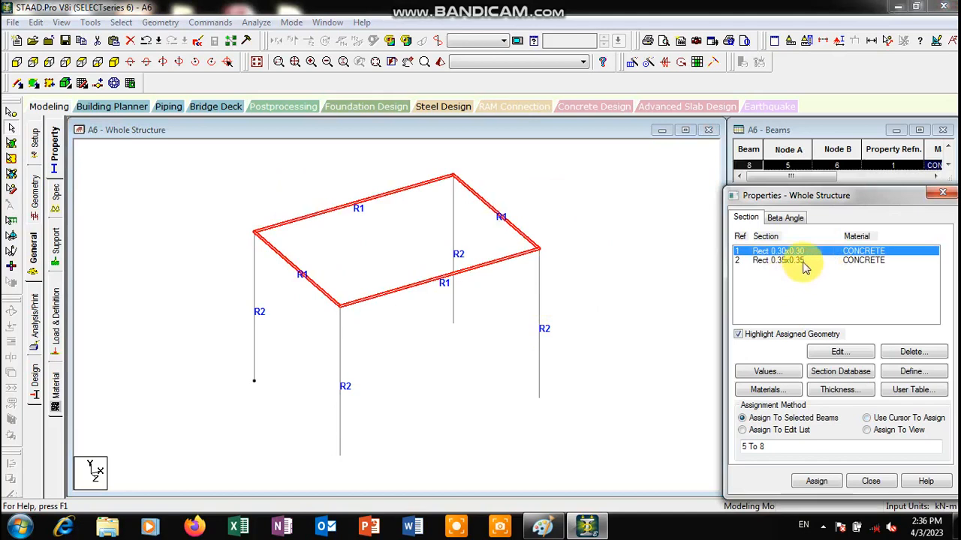
{"action": "left_click", "coordinate": [803, 261]}
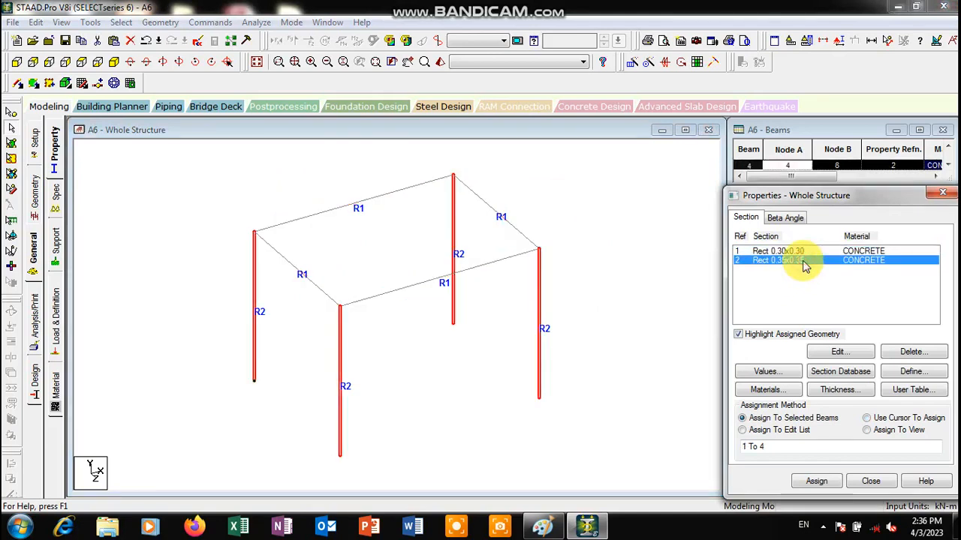
{"action": "left_click", "coordinate": [941, 195]}
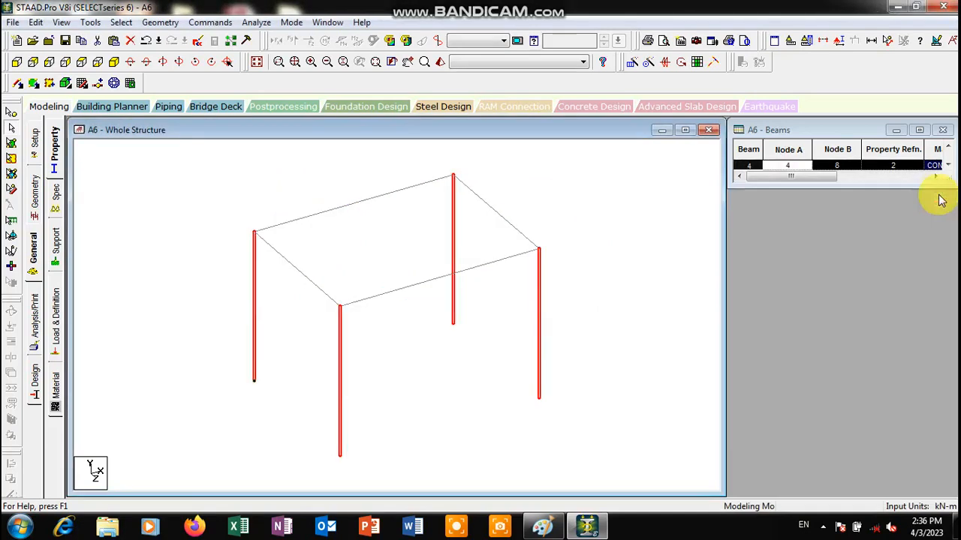
Check the support symbols in the Paint sketch, return to STAAD.Pro and create a fixed support.
{"action": "left_click", "coordinate": [57, 239]}
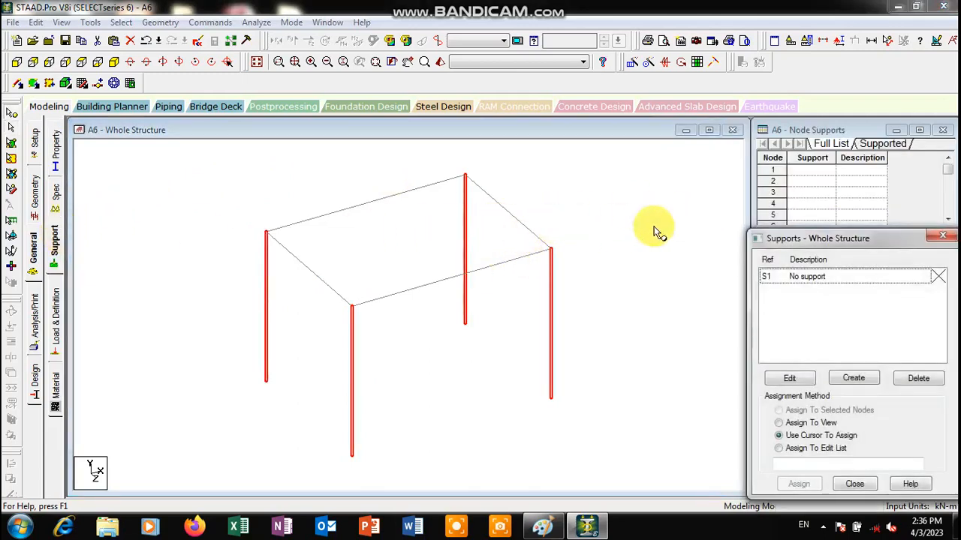
{"action": "left_click", "coordinate": [585, 524]}
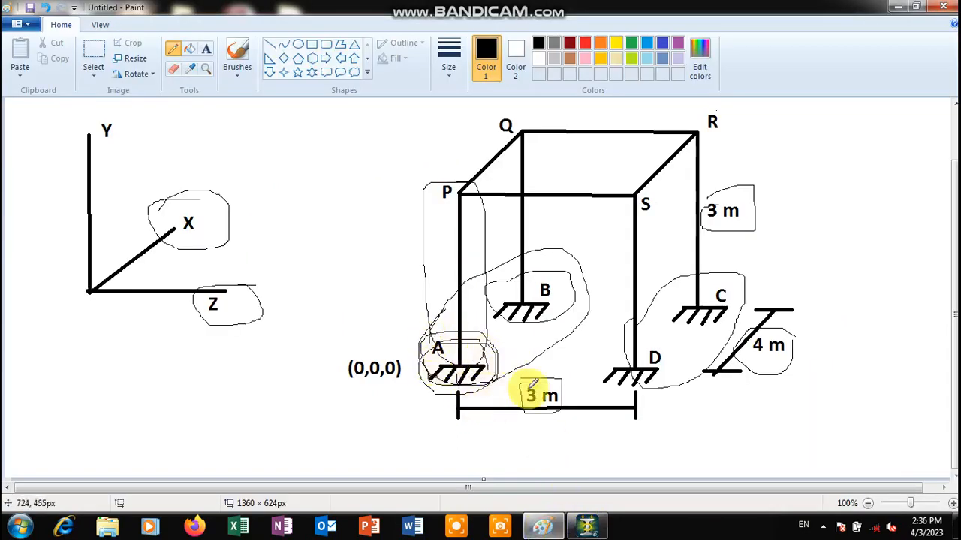
{"action": "left_click", "coordinate": [585, 523]}
{"action": "left_click", "coordinate": [847, 382]}
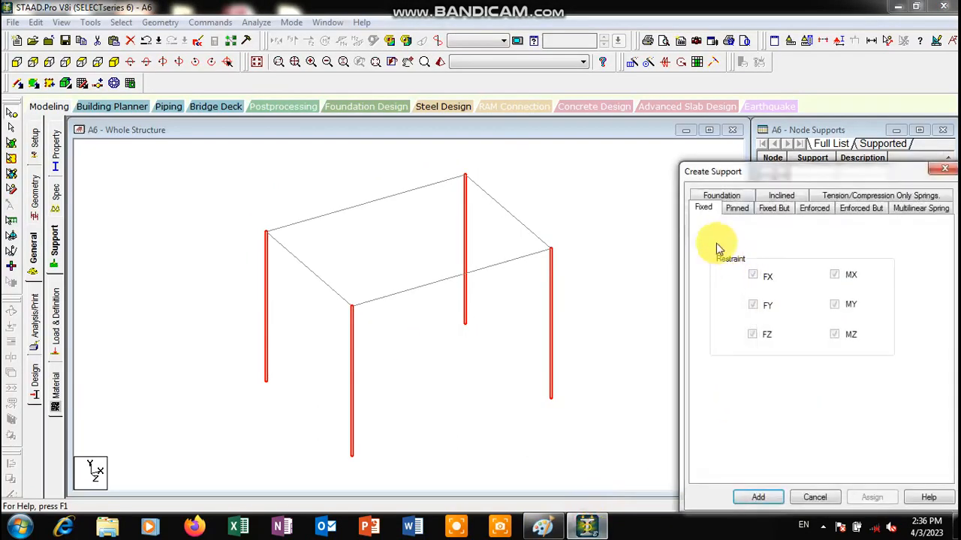
{"action": "left_click", "coordinate": [773, 495]}
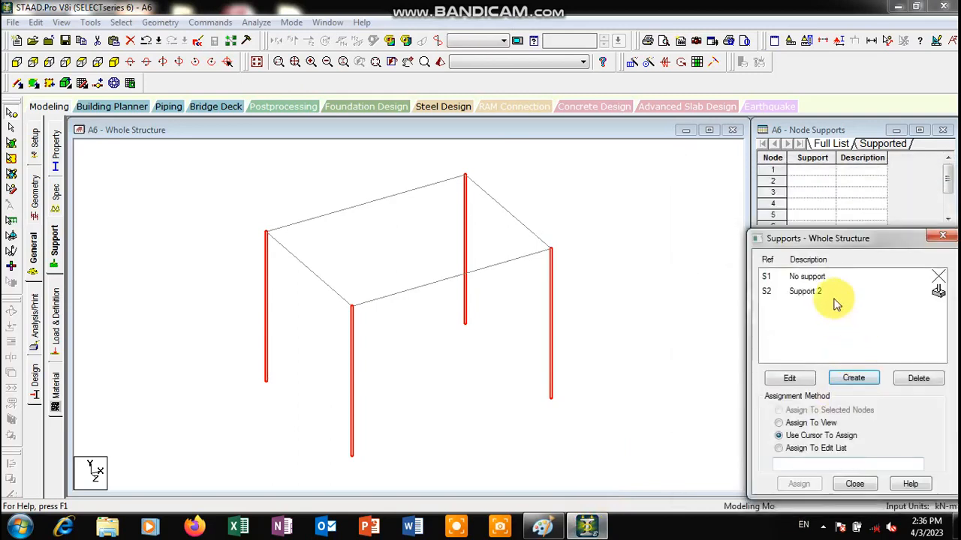
Assign the fixed support to the base nodes of all four columns and close the supports dialog.
{"action": "left_click", "coordinate": [812, 293]}
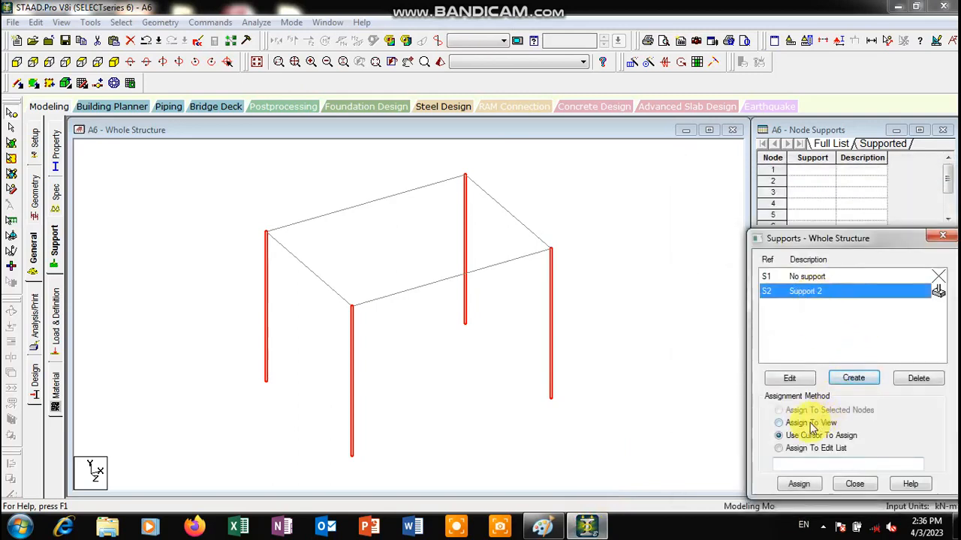
{"action": "left_click", "coordinate": [798, 485]}
{"action": "left_click", "coordinate": [267, 385]}
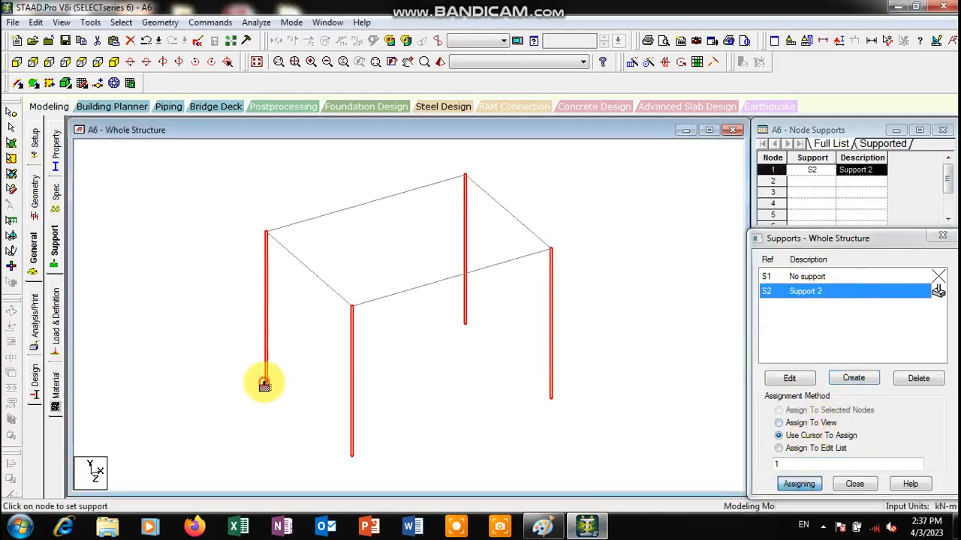
{"action": "left_click", "coordinate": [352, 459]}
{"action": "left_click", "coordinate": [465, 327]}
{"action": "left_click", "coordinate": [550, 403]}
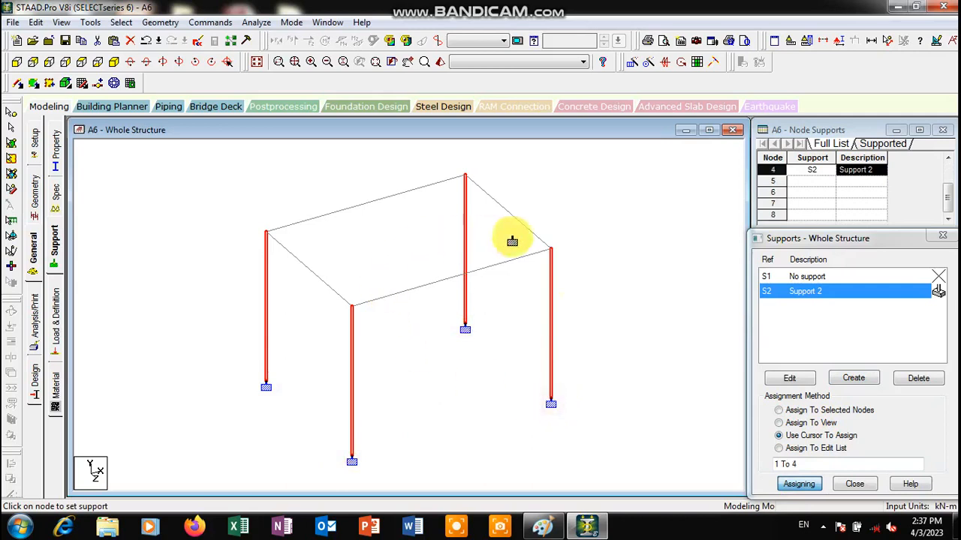
{"action": "left_click", "coordinate": [941, 235]}
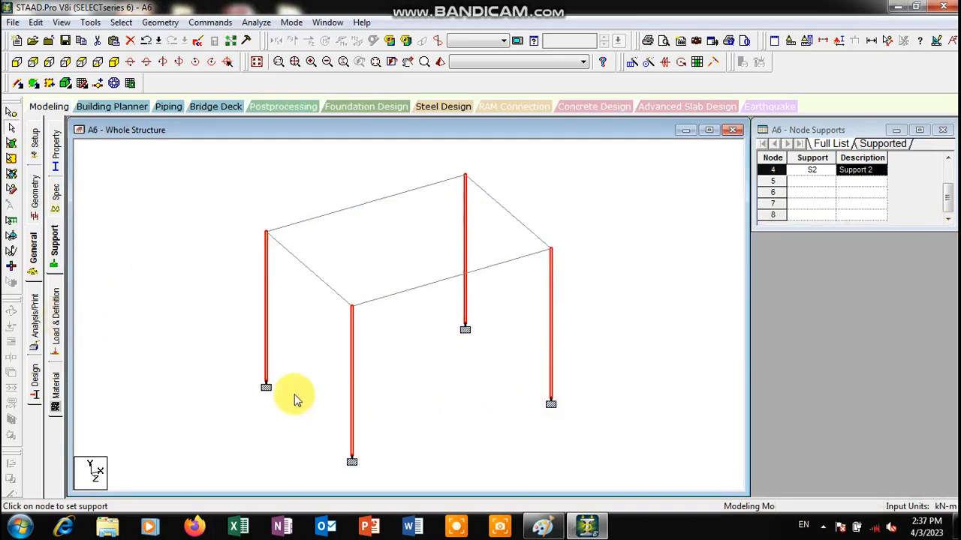
Add primary load case 1 titled DL with the loading type Dead.
{"action": "left_click", "coordinate": [59, 331]}
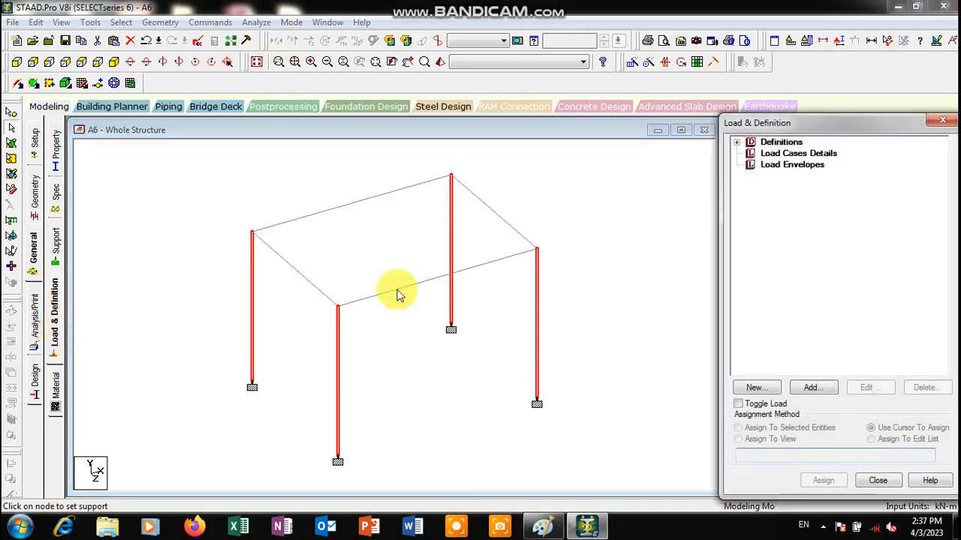
{"action": "left_click", "coordinate": [773, 154]}
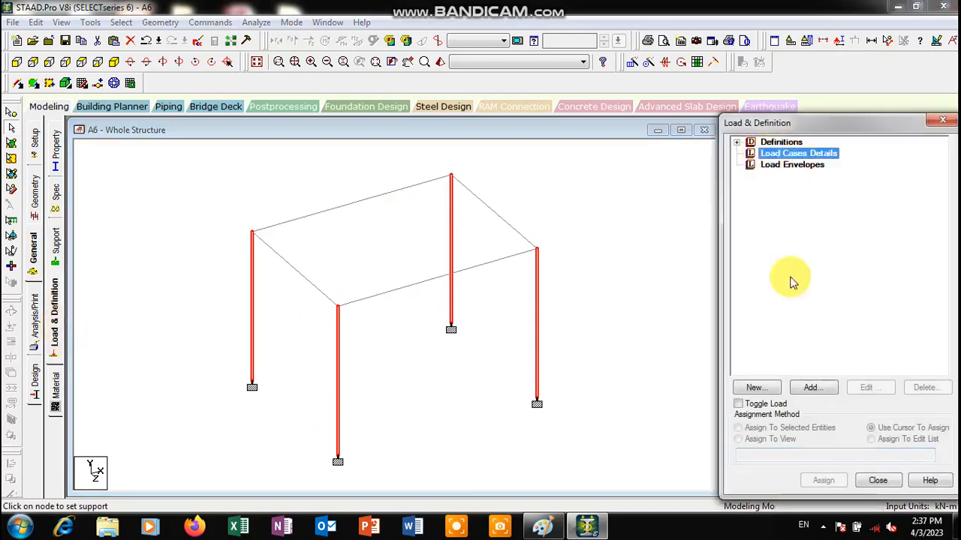
{"action": "left_click", "coordinate": [809, 389]}
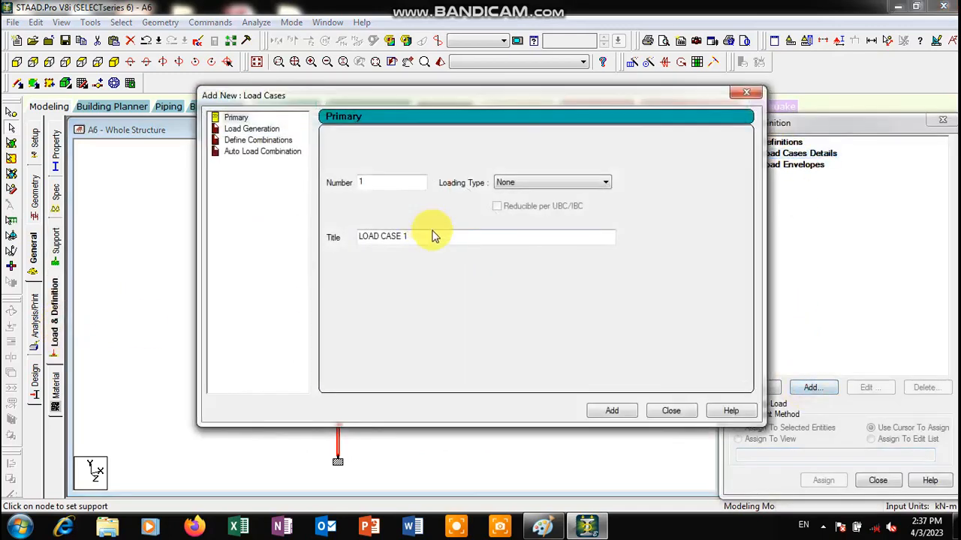
{"action": "left_click_drag", "start_coordinate": [424, 234], "coordinate": [263, 220]}
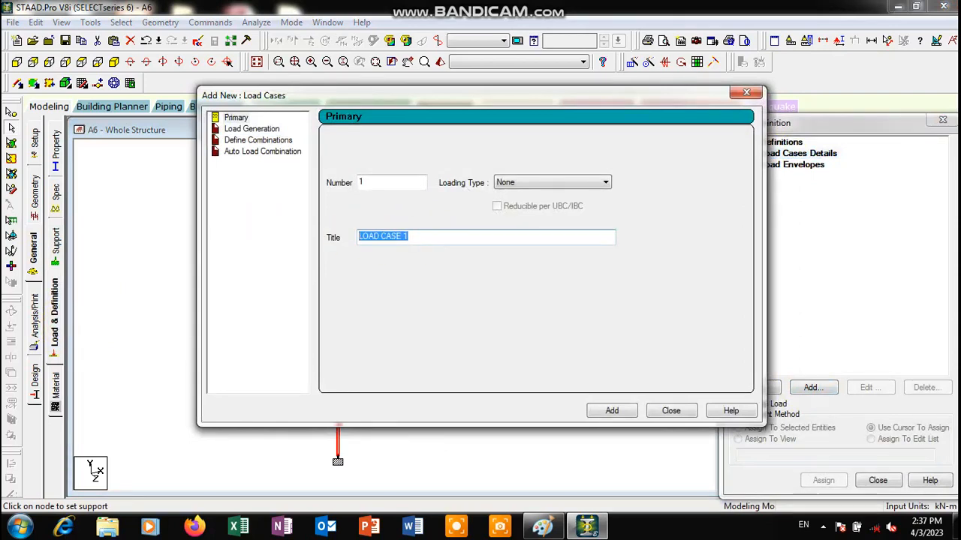
{"action": "type", "text": "DL"}
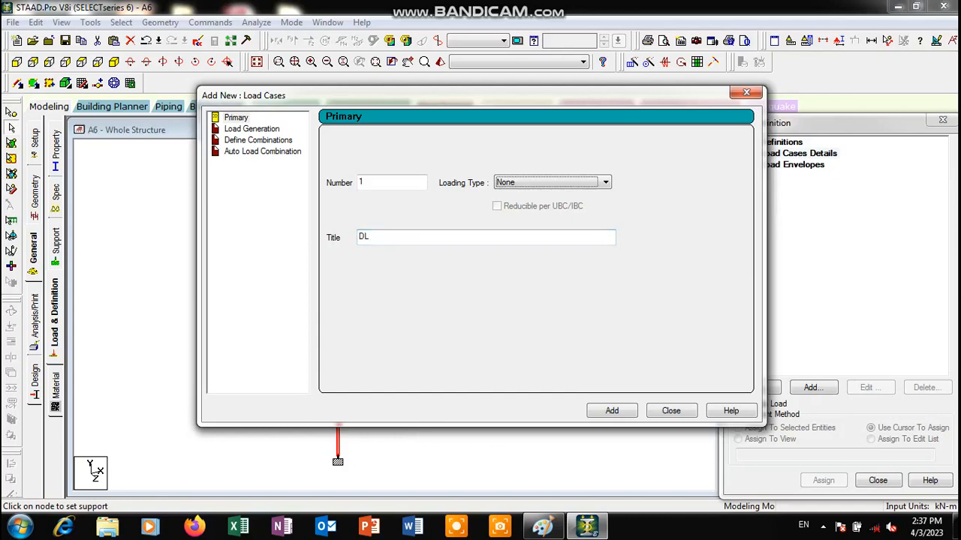
{"action": "key", "text": "F12"}
{"action": "left_click", "coordinate": [795, 60]}
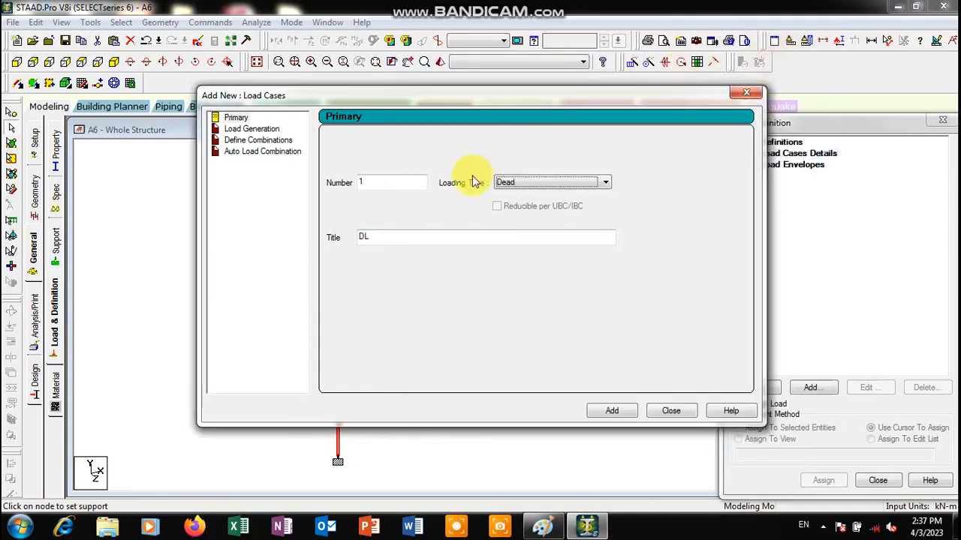
{"action": "left_click_drag", "start_coordinate": [385, 241], "coordinate": [321, 245]}
{"action": "type", "text": "DL"}
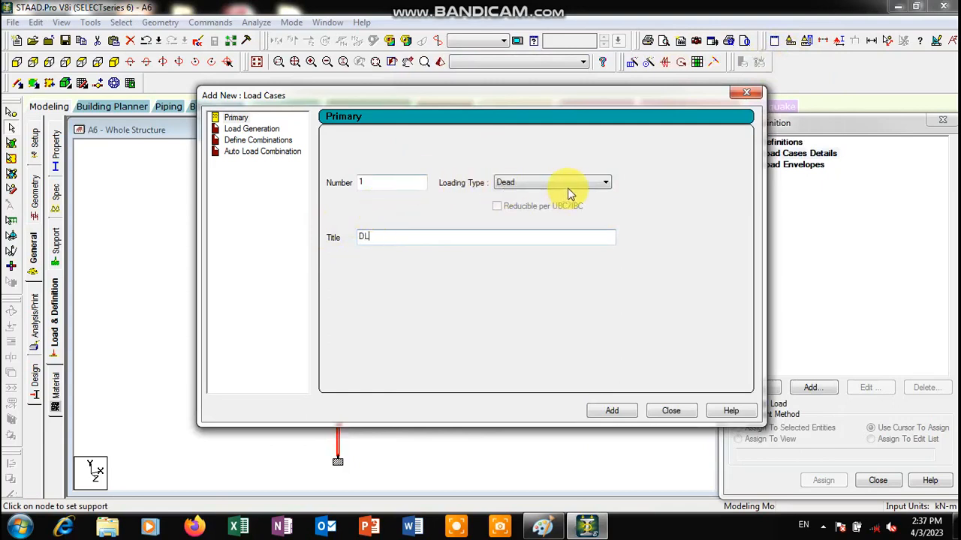
{"action": "left_click", "coordinate": [593, 411]}
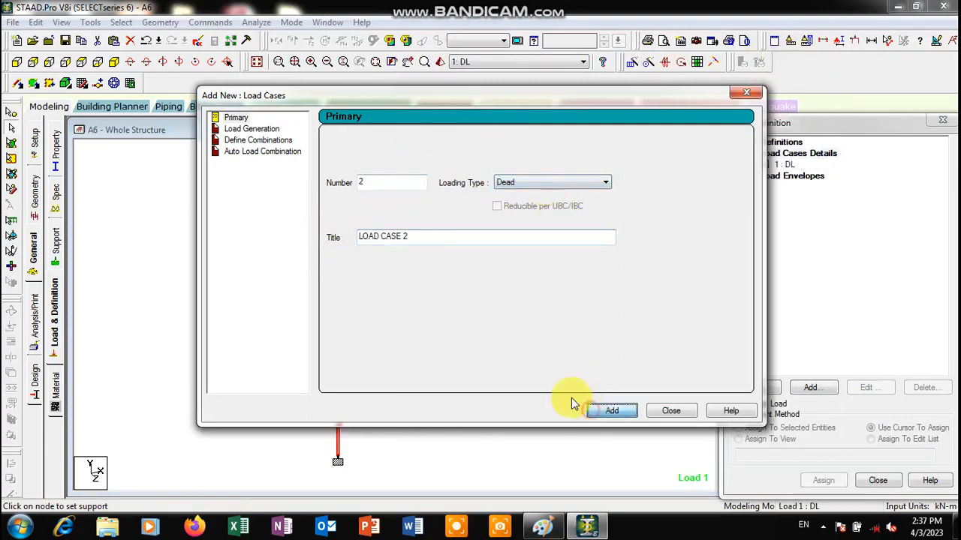
Add primary load case 2 titled LL with the loading type Live, and close the load case dialog.
{"action": "left_click_drag", "start_coordinate": [424, 235], "coordinate": [310, 234]}
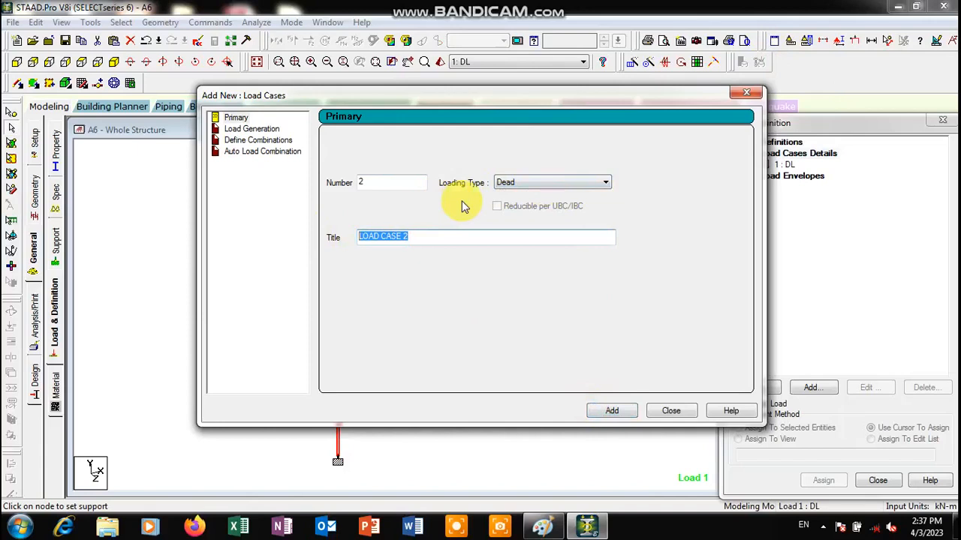
{"action": "type", "text": "LL"}
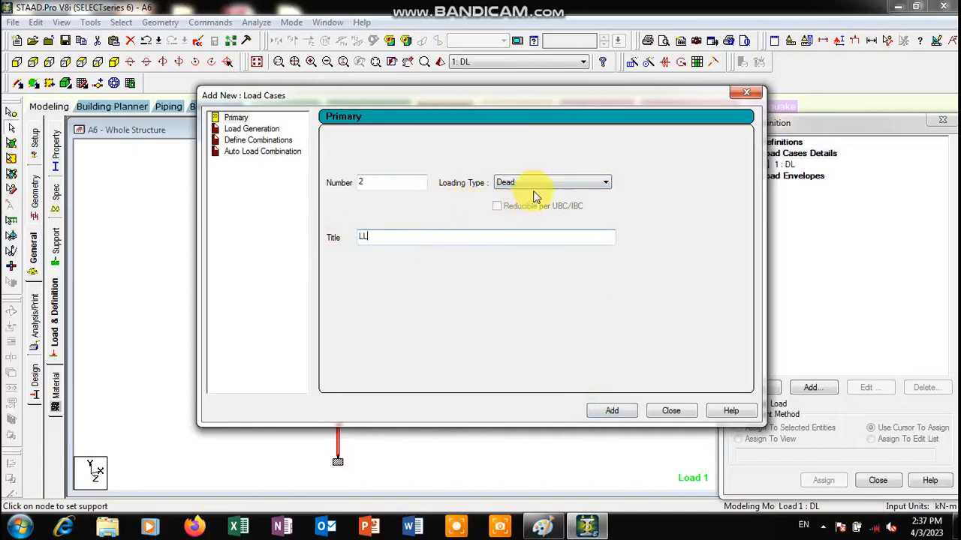
{"action": "left_click", "coordinate": [559, 184]}
{"action": "left_click", "coordinate": [503, 204]}
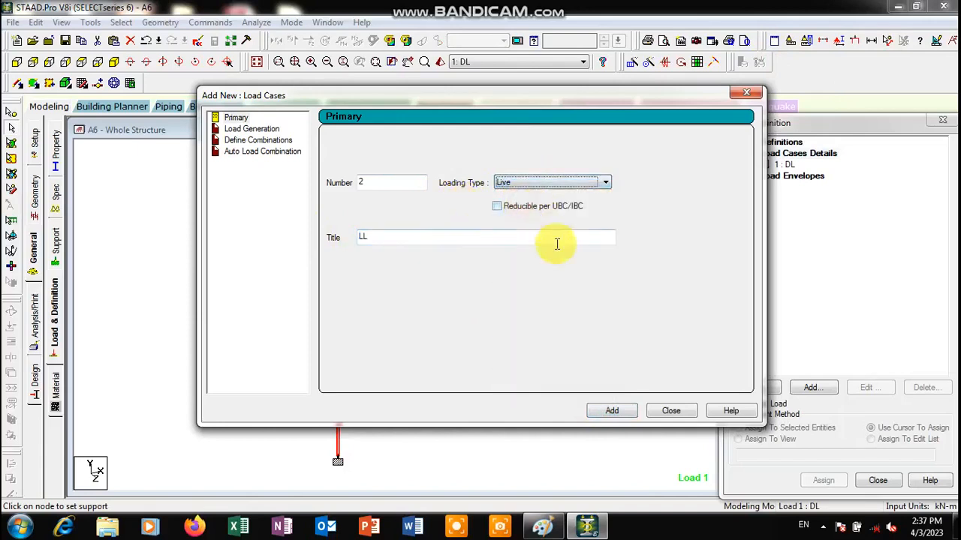
{"action": "left_click", "coordinate": [600, 415]}
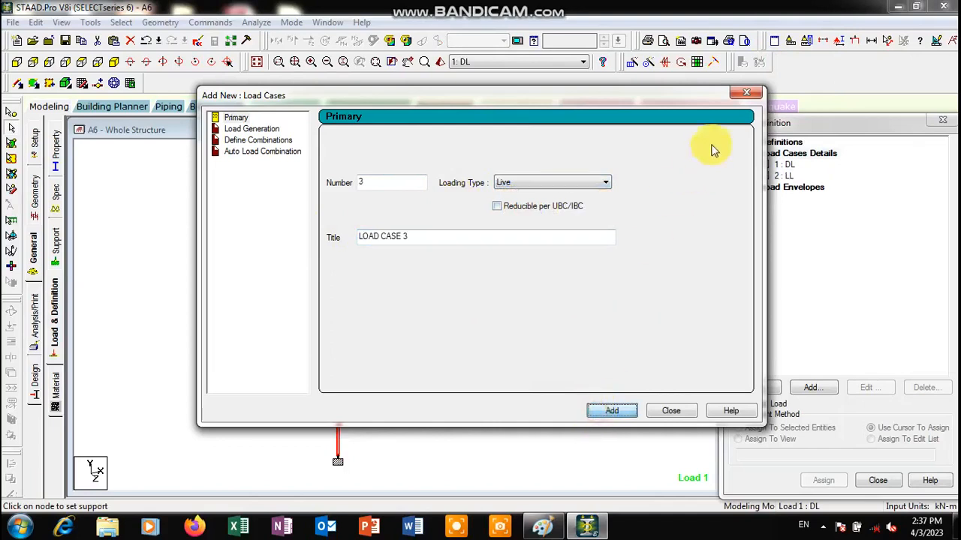
{"action": "left_click", "coordinate": [734, 94]}
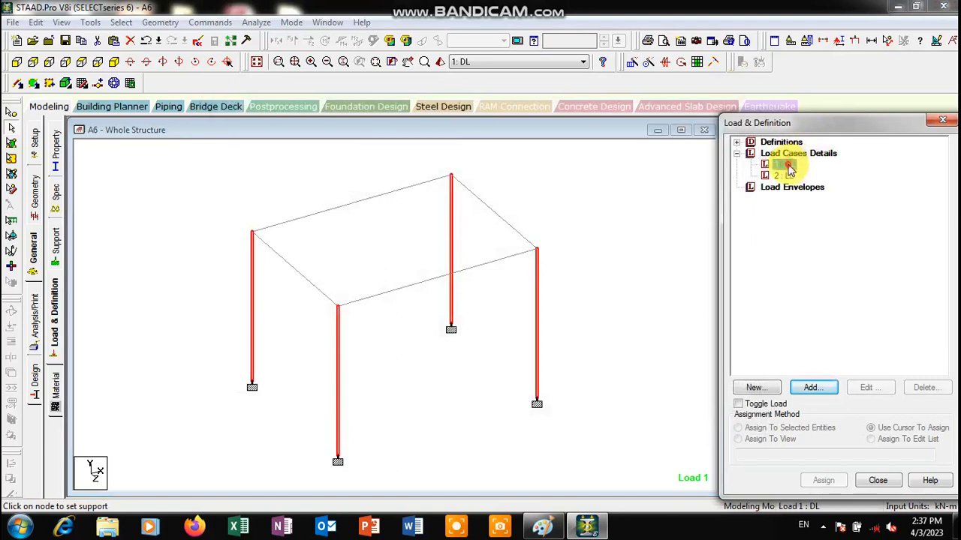
Add a selfweight load in the Y direction with factor -1 to load case DL and close the load items dialog.
{"action": "left_click", "coordinate": [788, 168]}
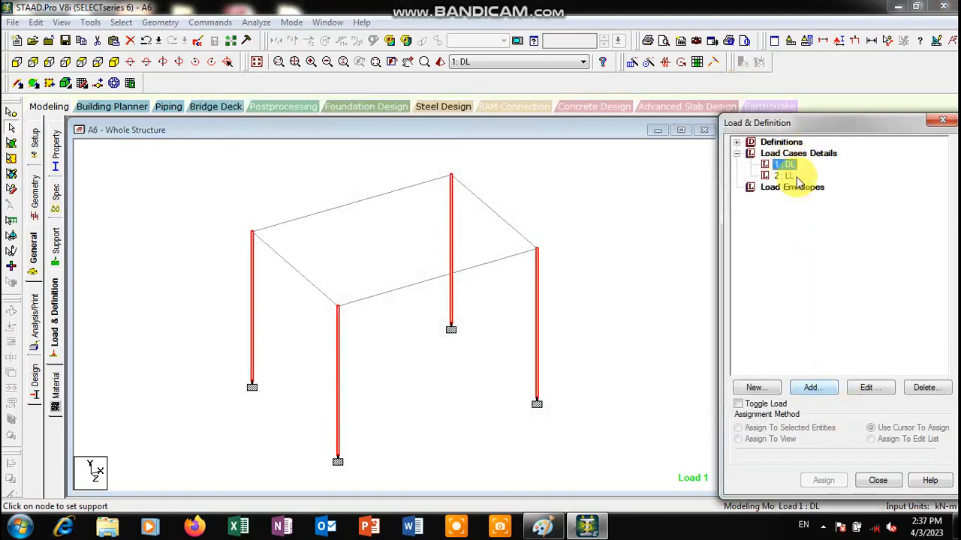
{"action": "left_click", "coordinate": [812, 388]}
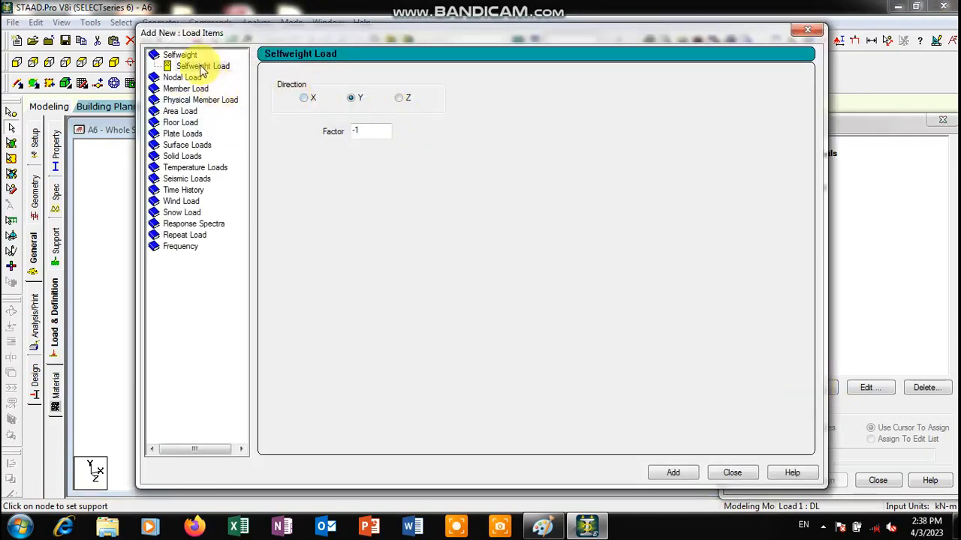
{"action": "left_click", "coordinate": [351, 98]}
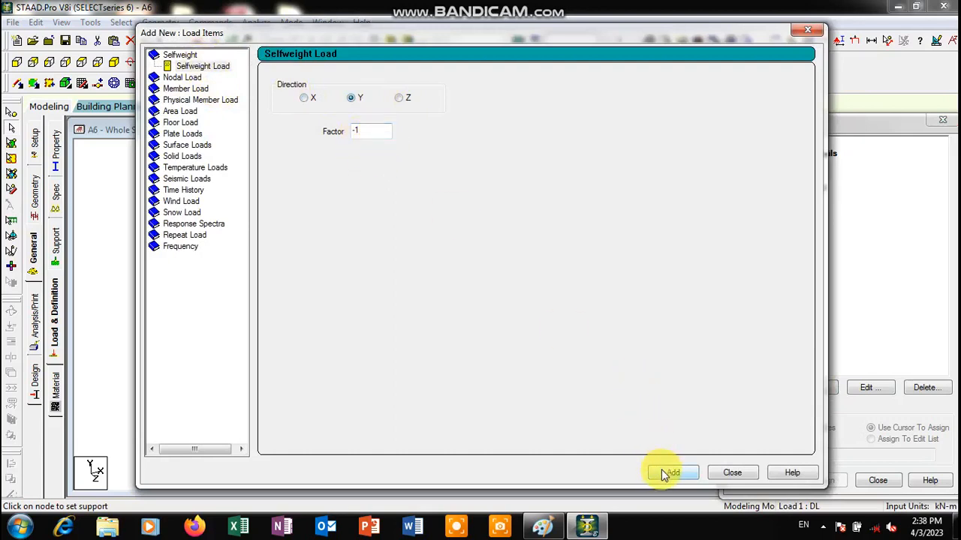
{"action": "left_click", "coordinate": [664, 472]}
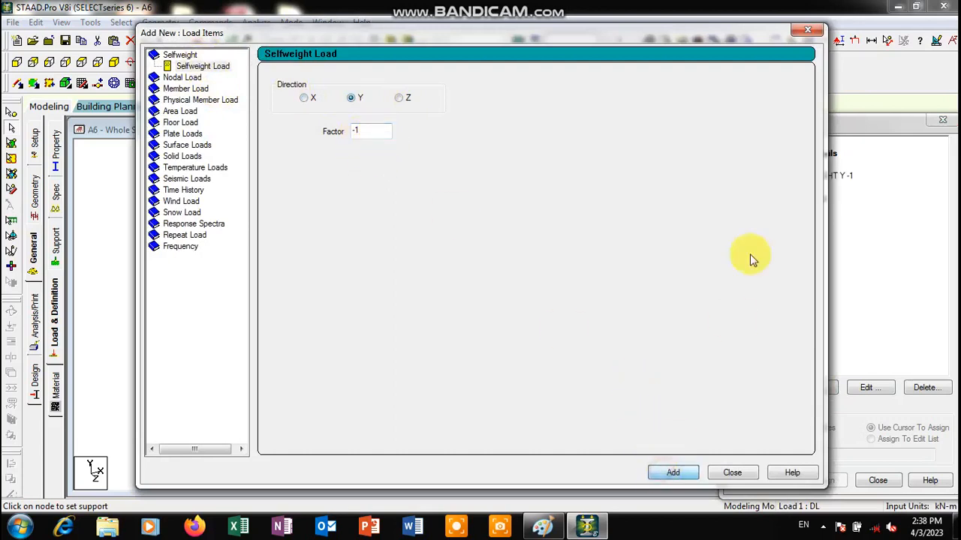
{"action": "left_click", "coordinate": [806, 30]}
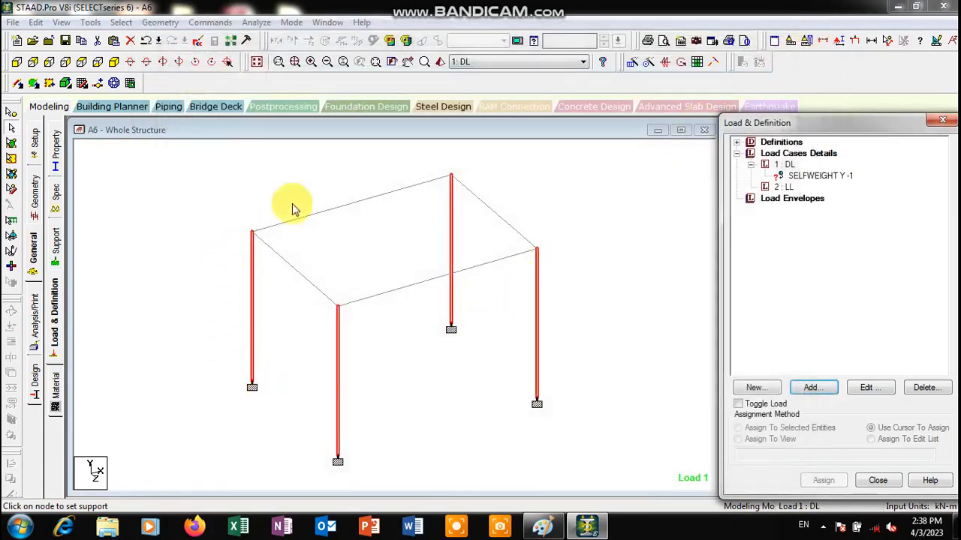
Clear the column selection and let Auto Save save the file.
{"action": "left_click", "coordinate": [573, 232]}
{"action": "left_click", "coordinate": [482, 293]}
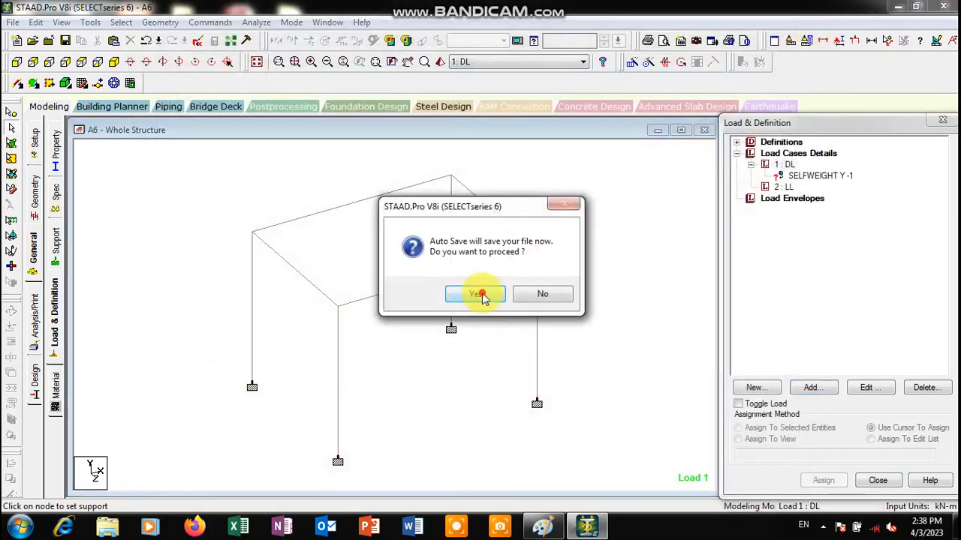
{"action": "left_click", "coordinate": [394, 280]}
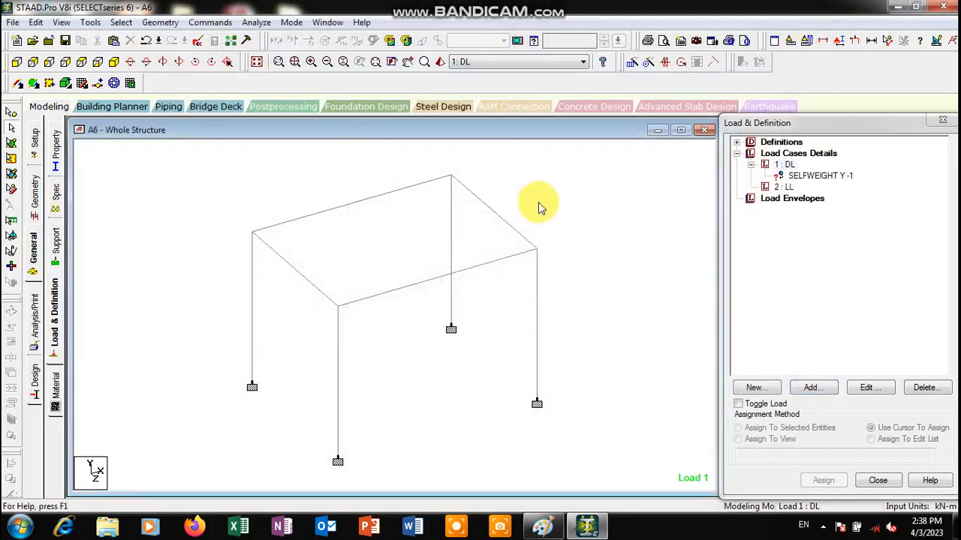
Start a YRANGE floor load for load case DL with a pressure of -2 kN/m2 in the Global Y direction.
{"action": "left_click", "coordinate": [786, 165]}
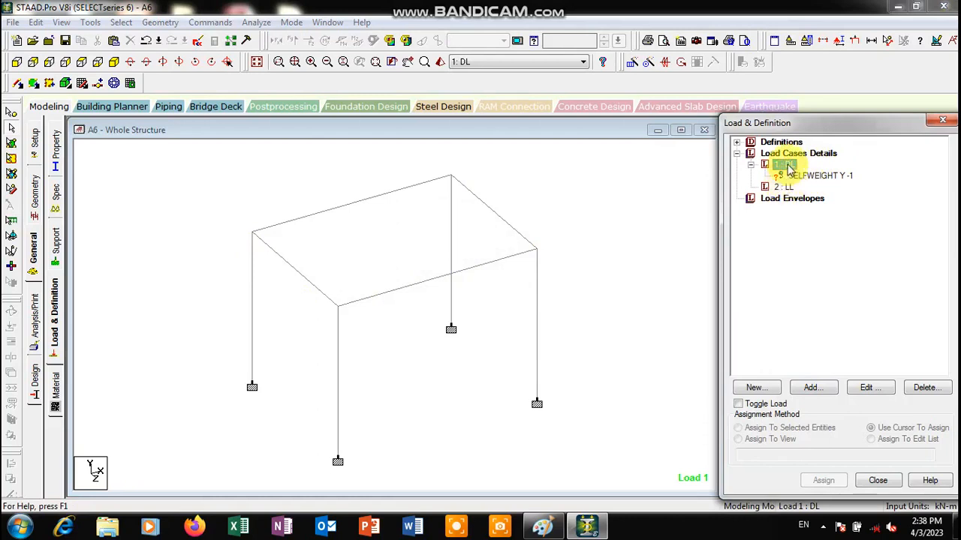
{"action": "left_click", "coordinate": [810, 387]}
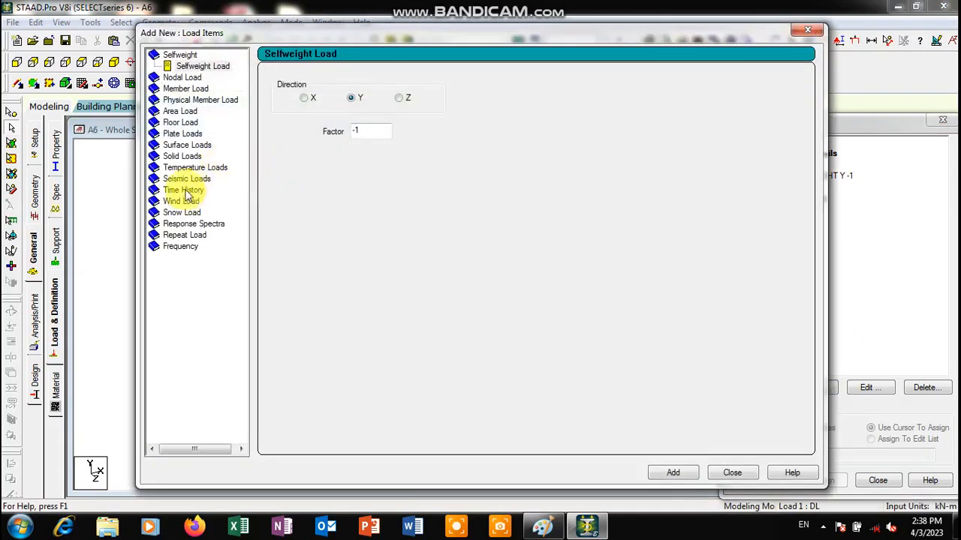
{"action": "left_click", "coordinate": [185, 126]}
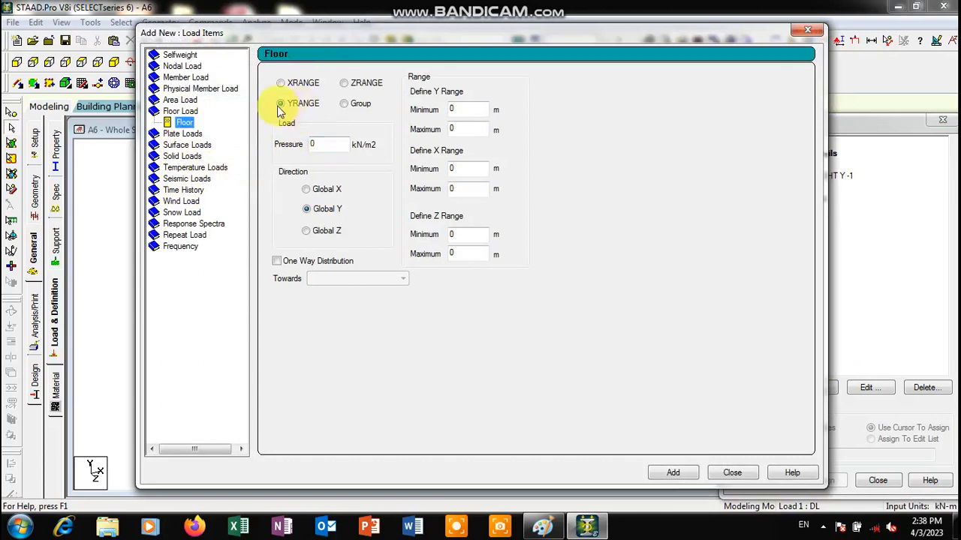
{"action": "double_click", "coordinate": [321, 144]}
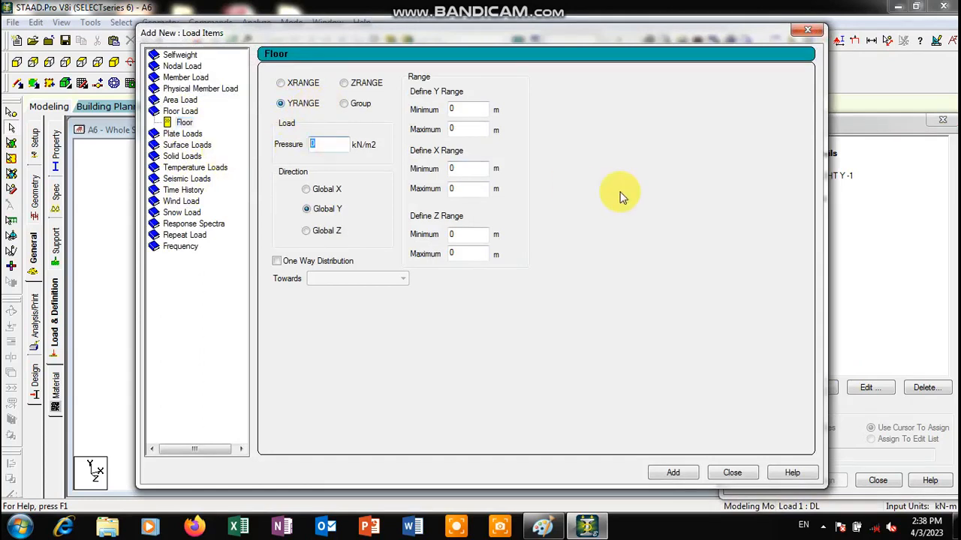
{"action": "type", "text": "-2"}
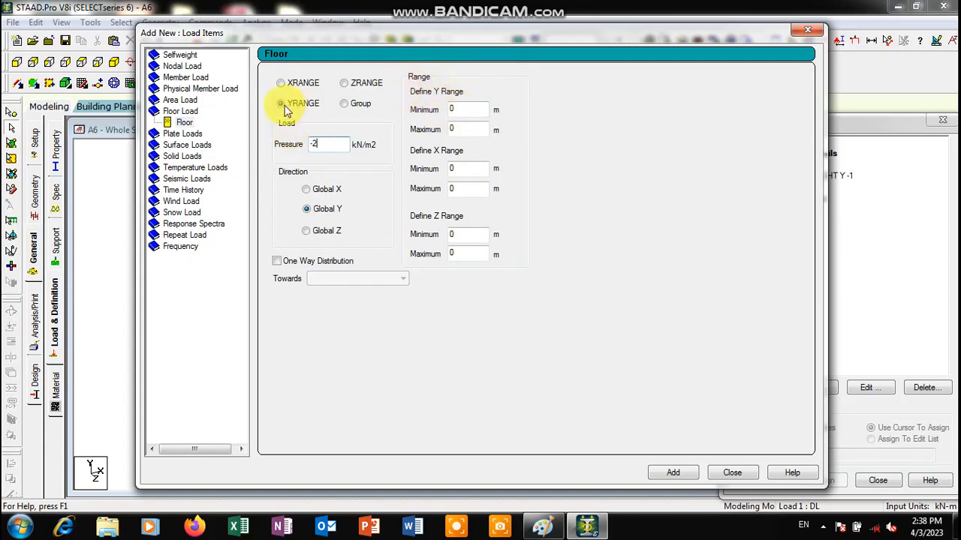
Define the floor load's Y range from 3 m to 4 m, add the load to DL and close the load items dialog.
{"action": "left_click_drag", "start_coordinate": [380, 38], "coordinate": [732, 38]}
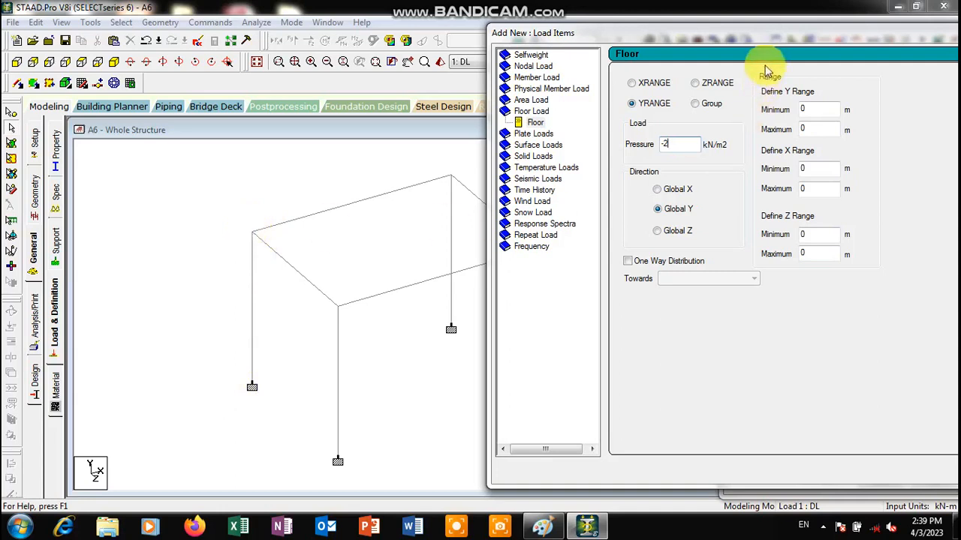
{"action": "left_click_drag", "start_coordinate": [736, 34], "coordinate": [719, 33]}
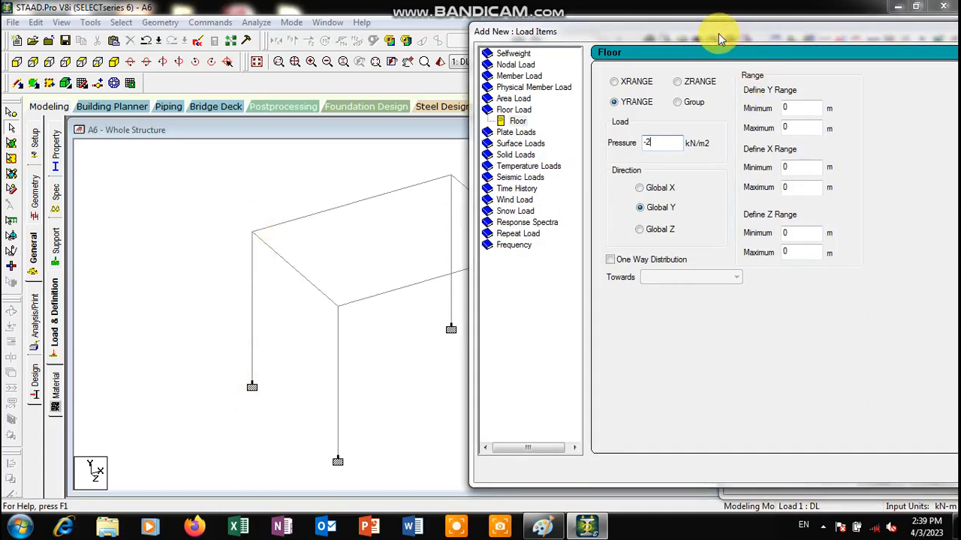
{"action": "left_click", "coordinate": [788, 107]}
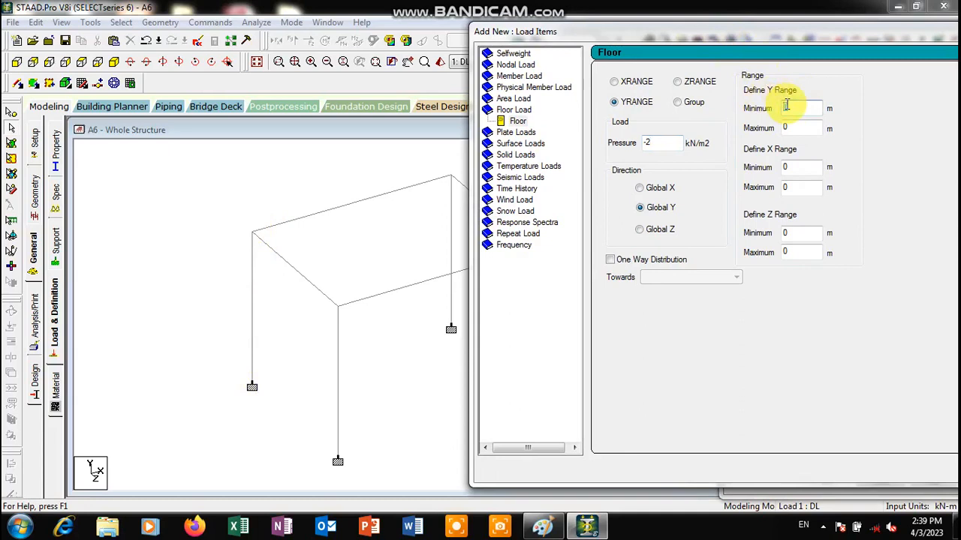
{"action": "type", "text": "3"}
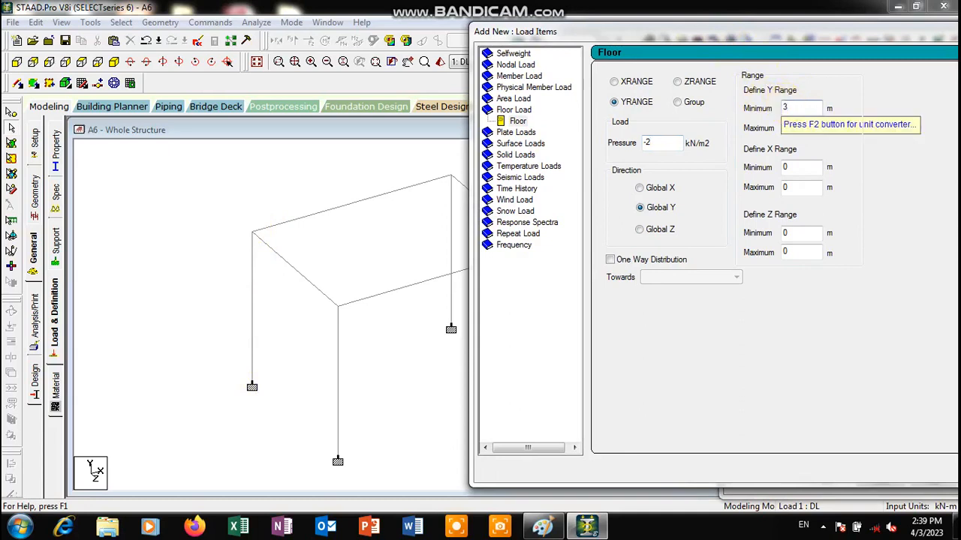
{"action": "left_click", "coordinate": [788, 110]}
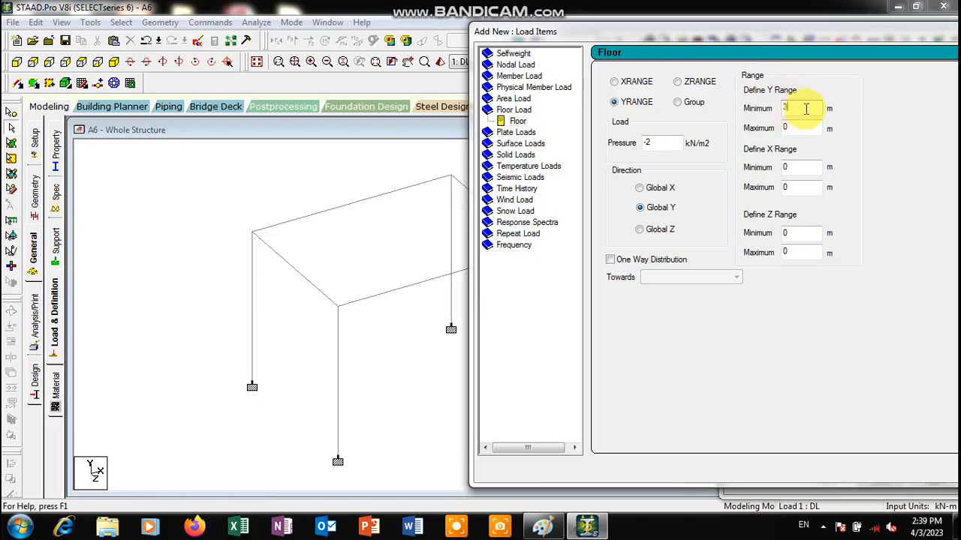
{"action": "key", "text": "Tab"}
{"action": "left_click_drag", "start_coordinate": [792, 105], "coordinate": [773, 104]}
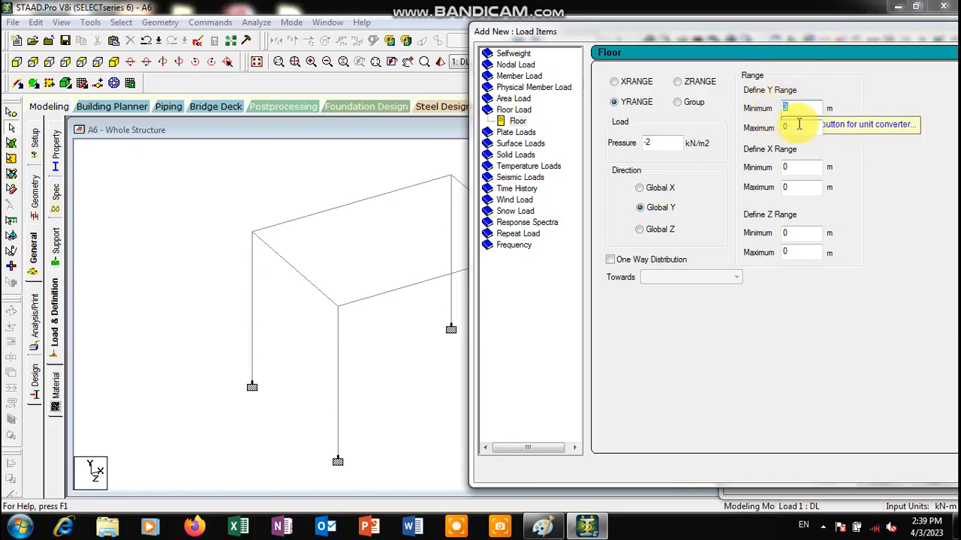
{"action": "key", "text": "Tab"}
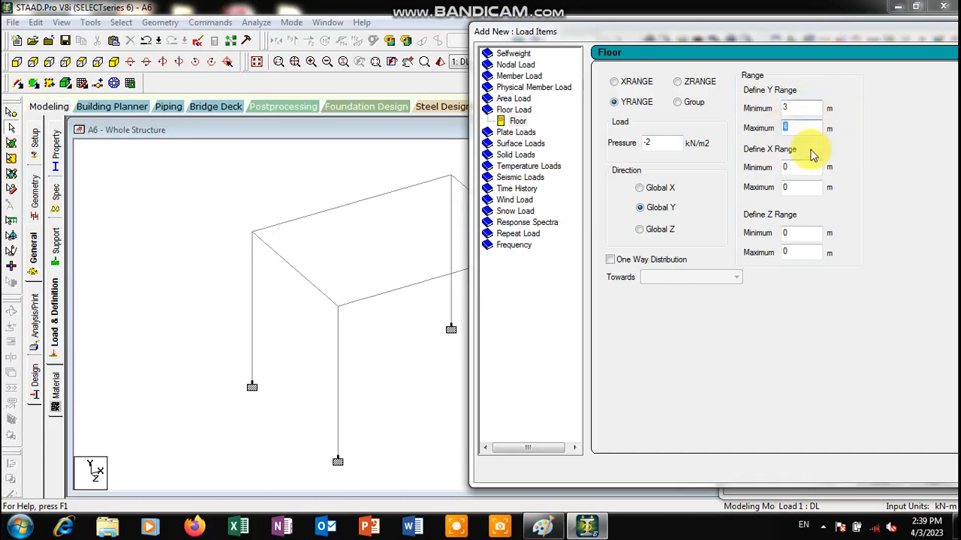
{"action": "double_click", "coordinate": [784, 128]}
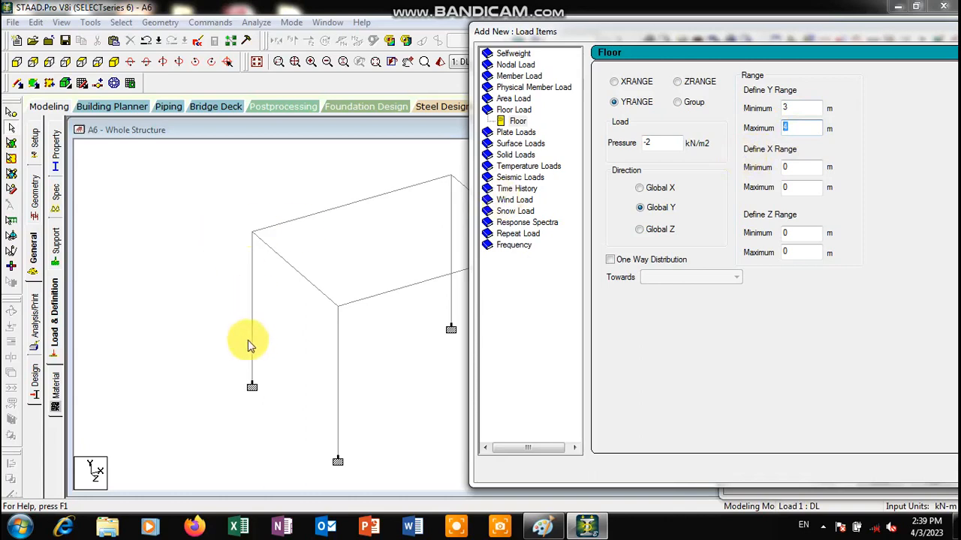
{"action": "left_click_drag", "start_coordinate": [803, 105], "coordinate": [628, 103]}
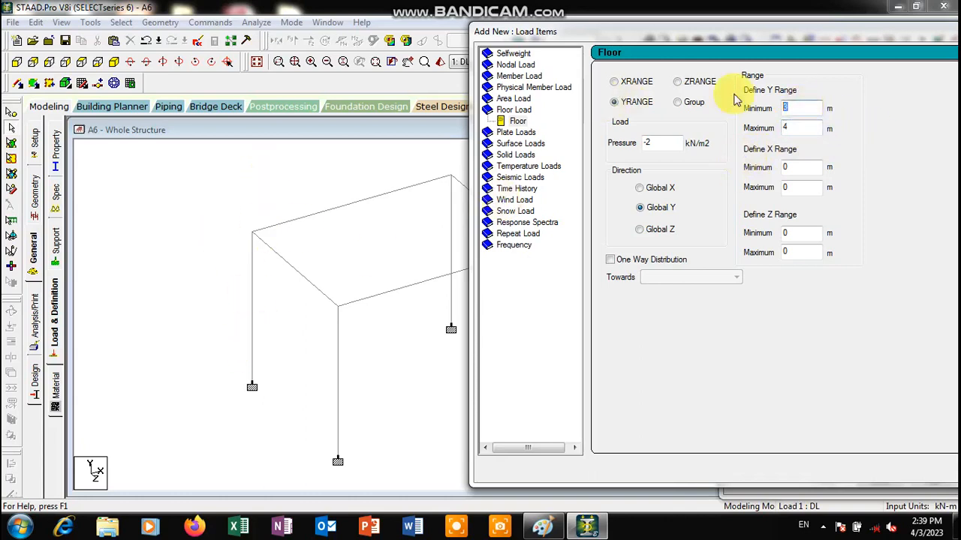
{"action": "double_click", "coordinate": [798, 126]}
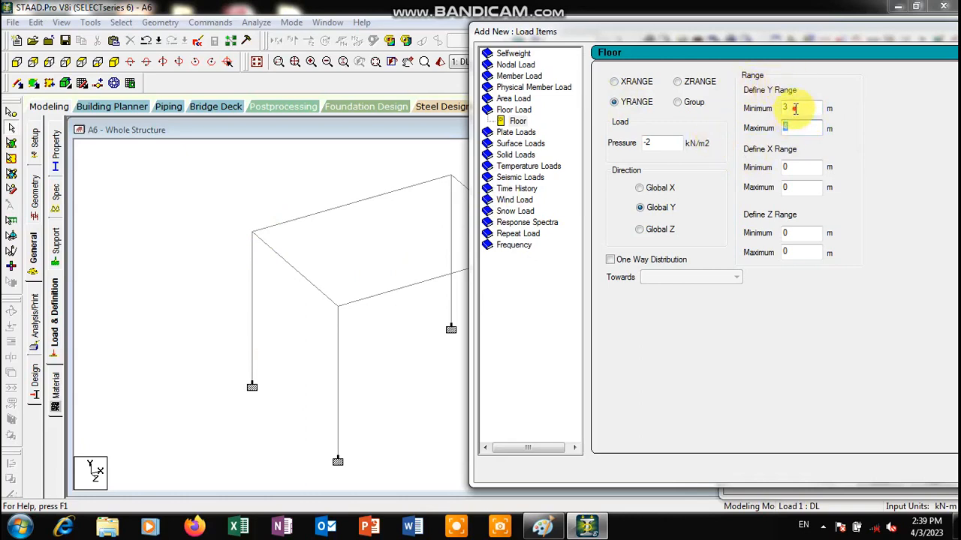
{"action": "left_click_drag", "start_coordinate": [794, 110], "coordinate": [741, 115]}
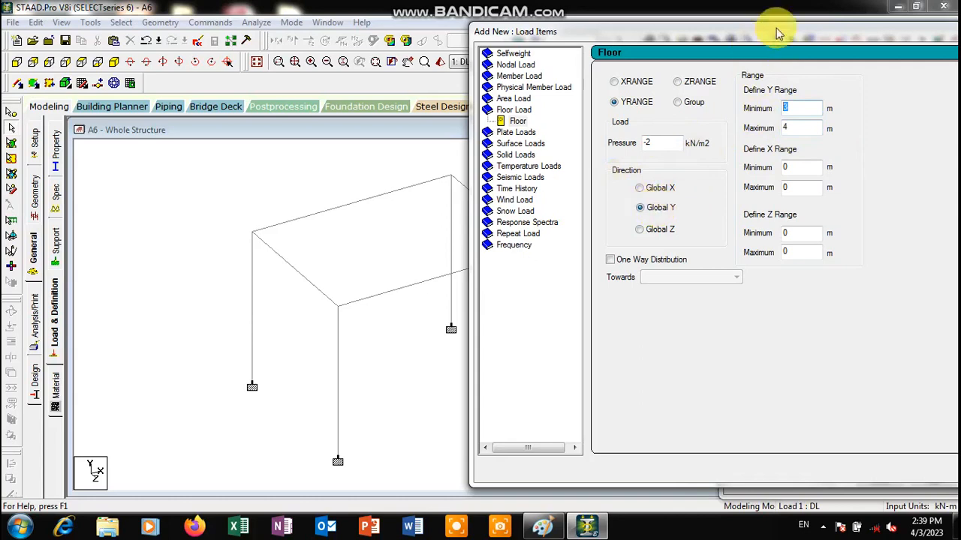
{"action": "left_click_drag", "start_coordinate": [776, 32], "coordinate": [551, 57]}
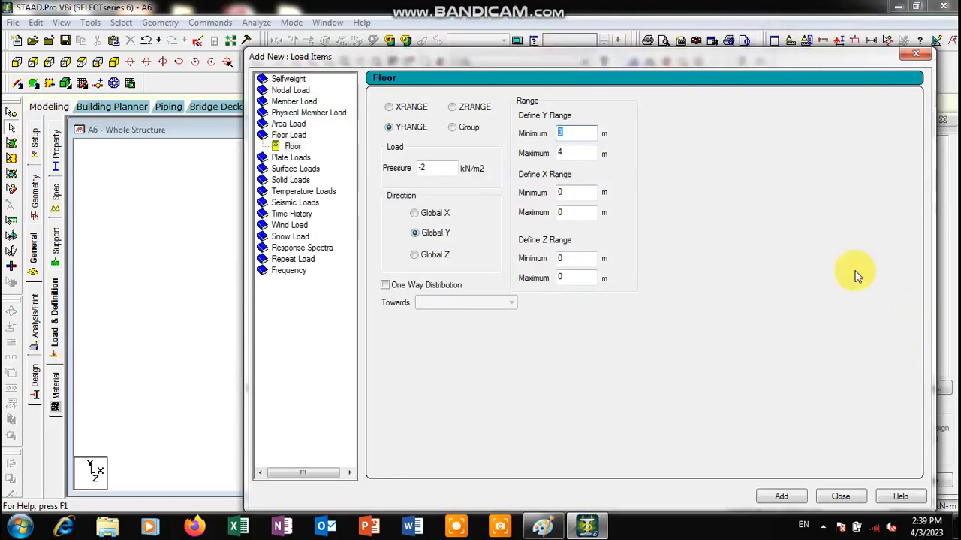
{"action": "left_click", "coordinate": [920, 57]}
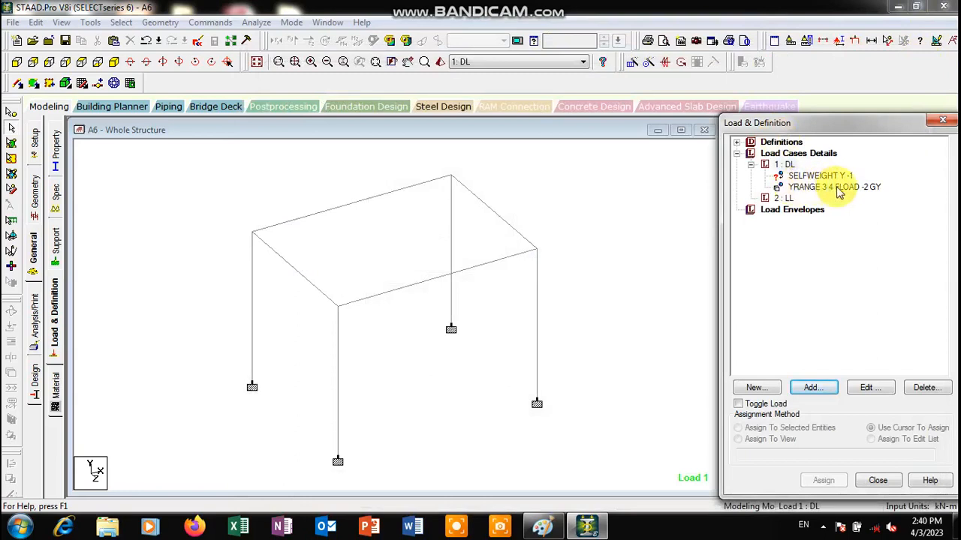
Add a uniform member force of -10 kN/m in the GY direction to load case LL.
{"action": "left_click", "coordinate": [784, 199]}
{"action": "left_click", "coordinate": [832, 387]}
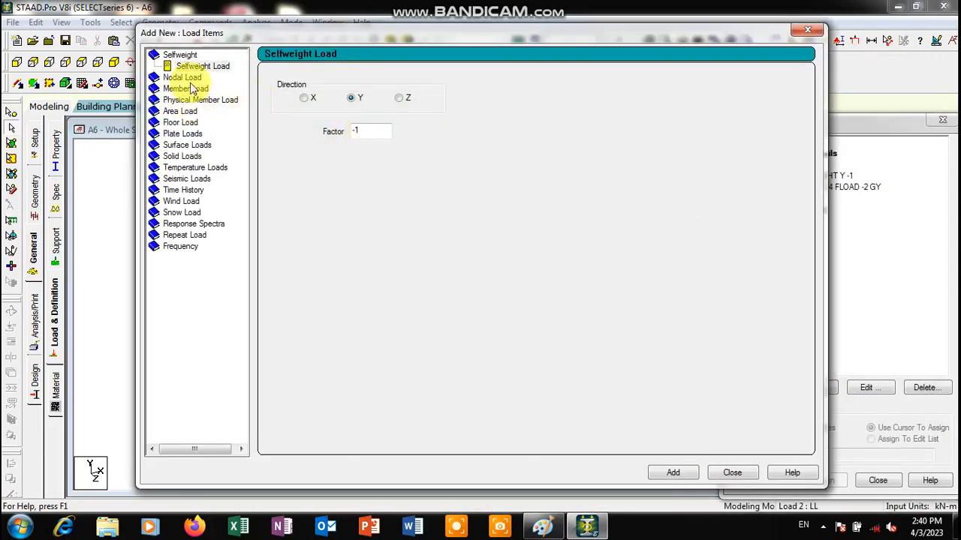
{"action": "left_click", "coordinate": [188, 78]}
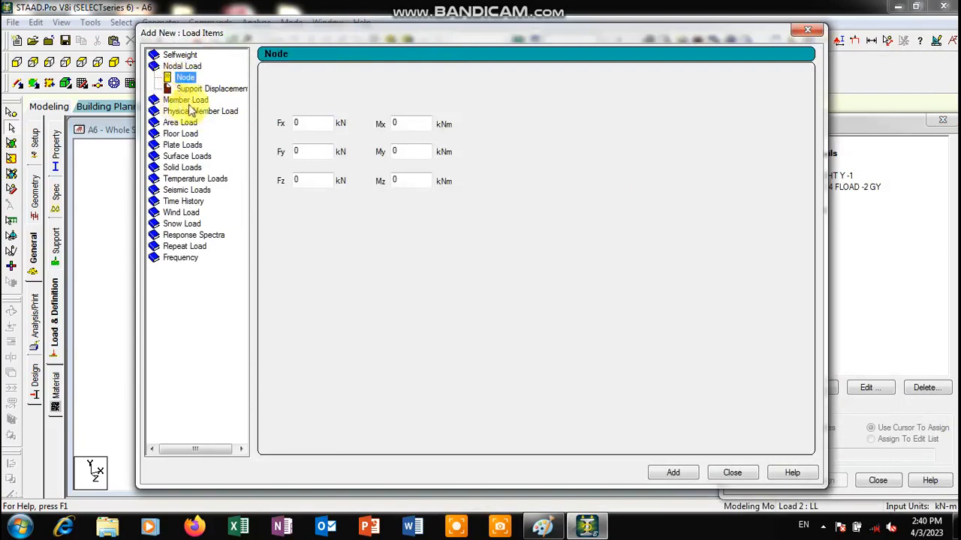
{"action": "left_click", "coordinate": [186, 101]}
{"action": "double_click", "coordinate": [396, 113]}
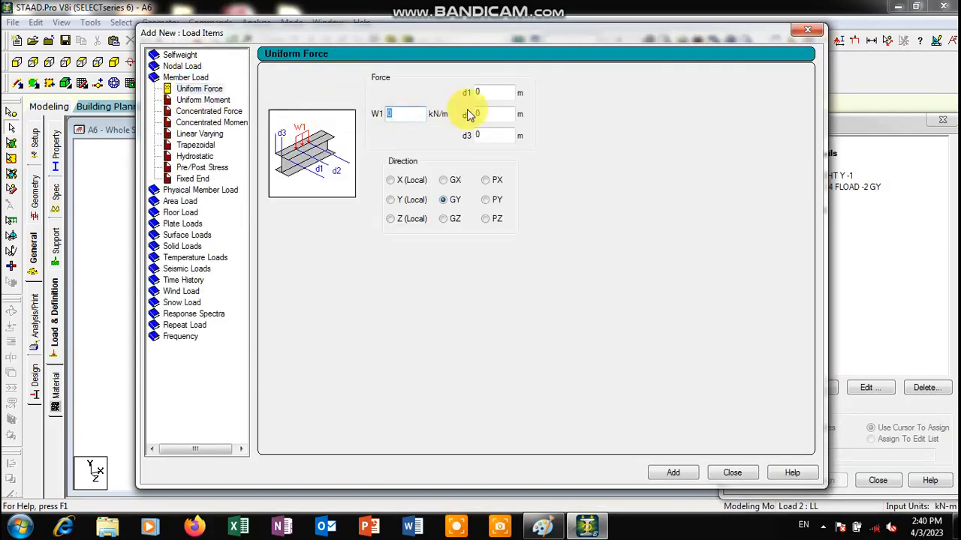
{"action": "type", "text": "-1"}
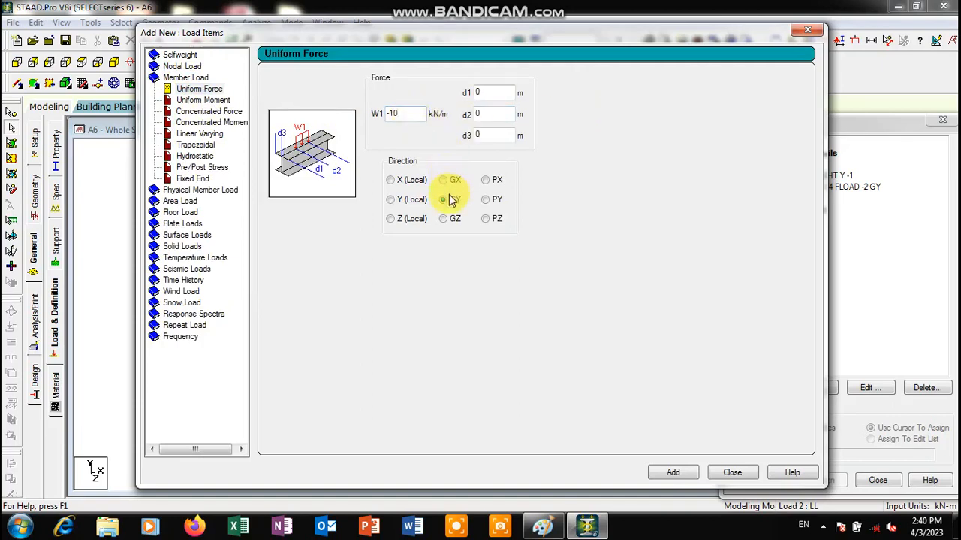
{"action": "left_click", "coordinate": [675, 473]}
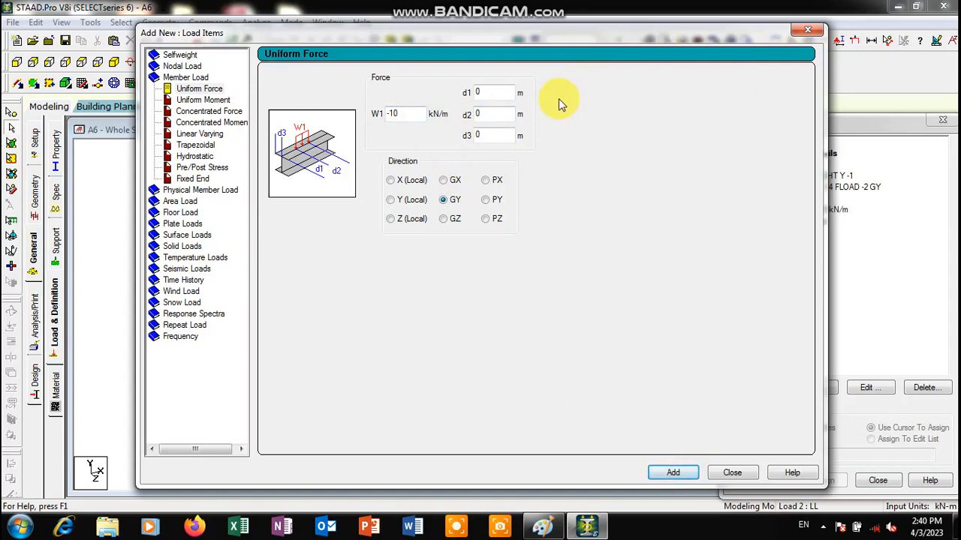
Add a -5 kN/m uniform member force in GY to LL and start a YRANGE floor load of -1 kN/m2 in Global Y.
{"action": "left_click_drag", "start_coordinate": [411, 116], "coordinate": [323, 116]}
{"action": "type", "text": "-5"}
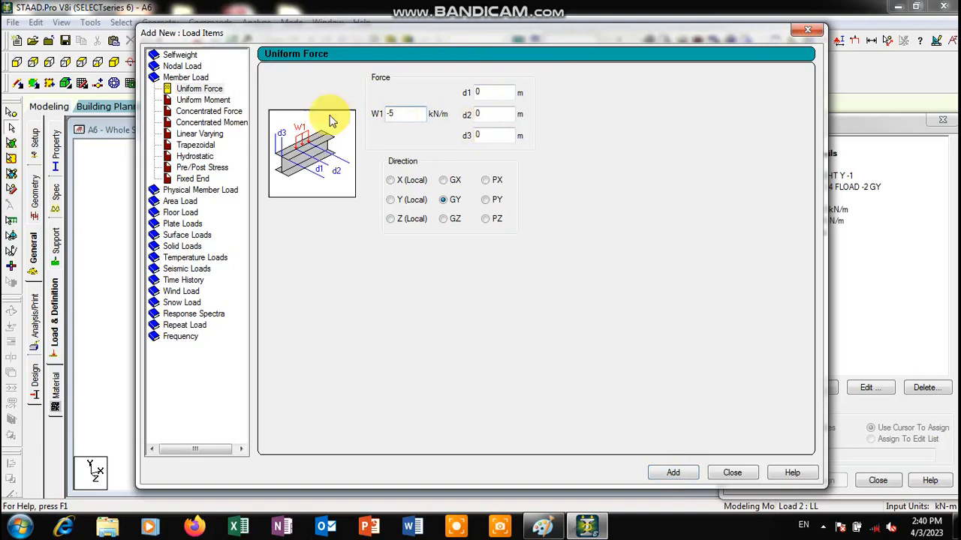
{"action": "left_click", "coordinate": [187, 213]}
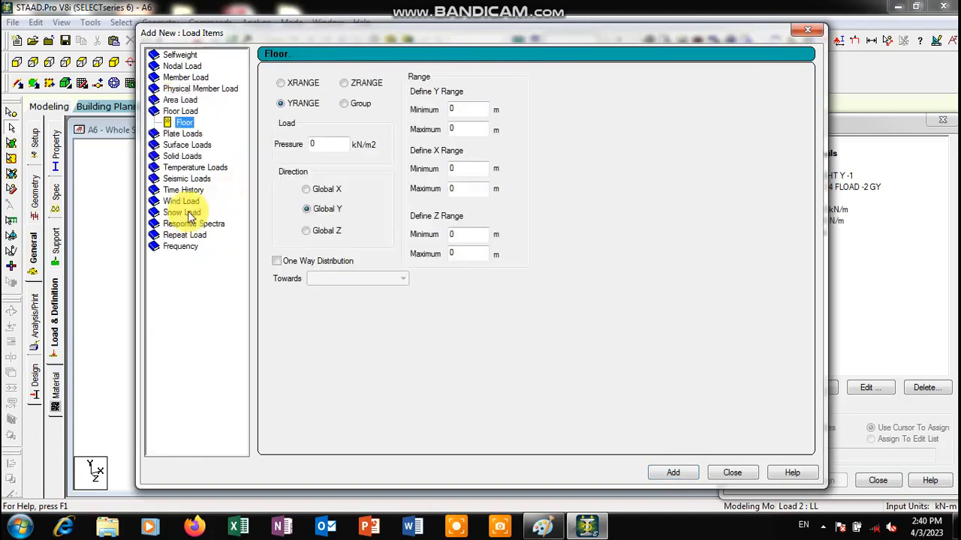
{"action": "left_click", "coordinate": [305, 209]}
{"action": "double_click", "coordinate": [330, 144]}
{"action": "type", "text": "-"}
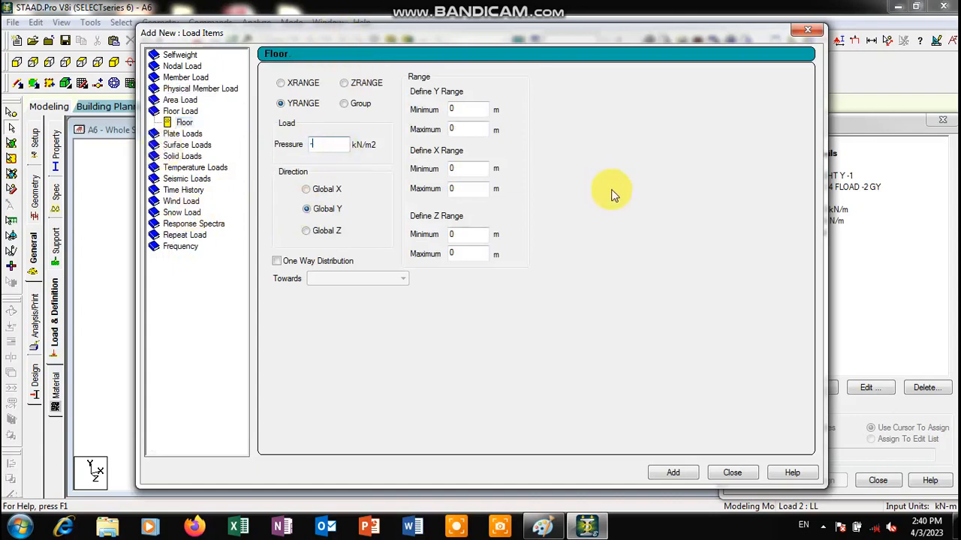
{"action": "type", "text": "1"}
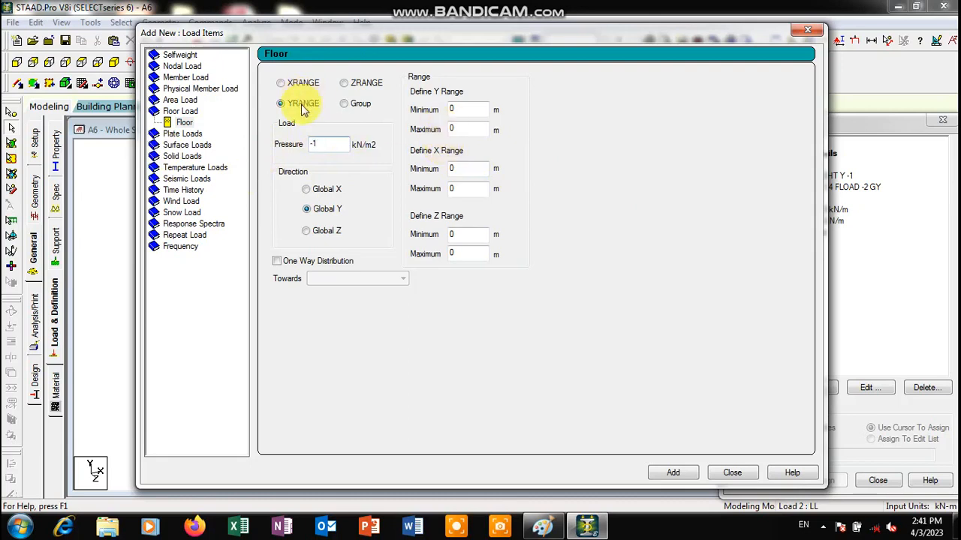
Define the floor load's Y range from 2 m to 5 m, add the load to LL and close the load items dialog.
{"action": "left_click", "coordinate": [462, 110]}
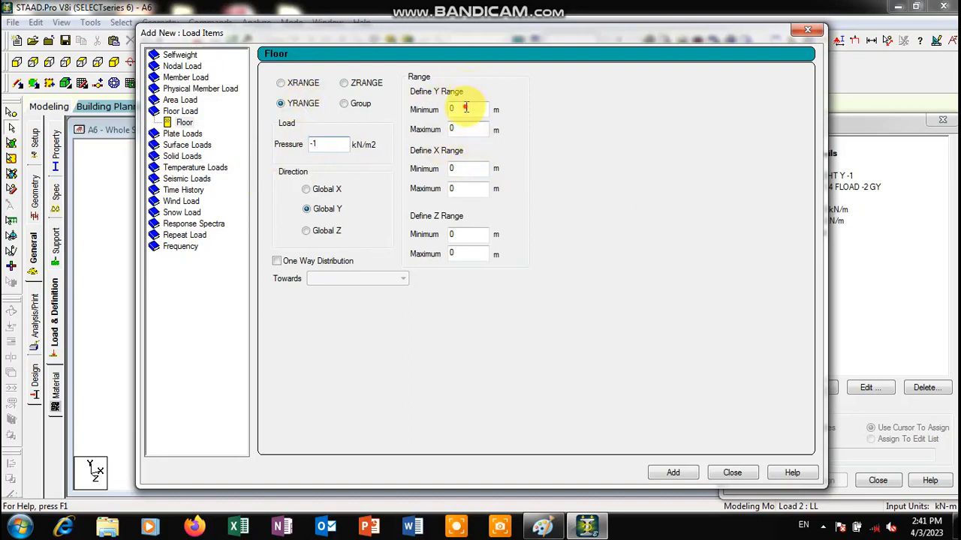
{"action": "type", "text": "2"}
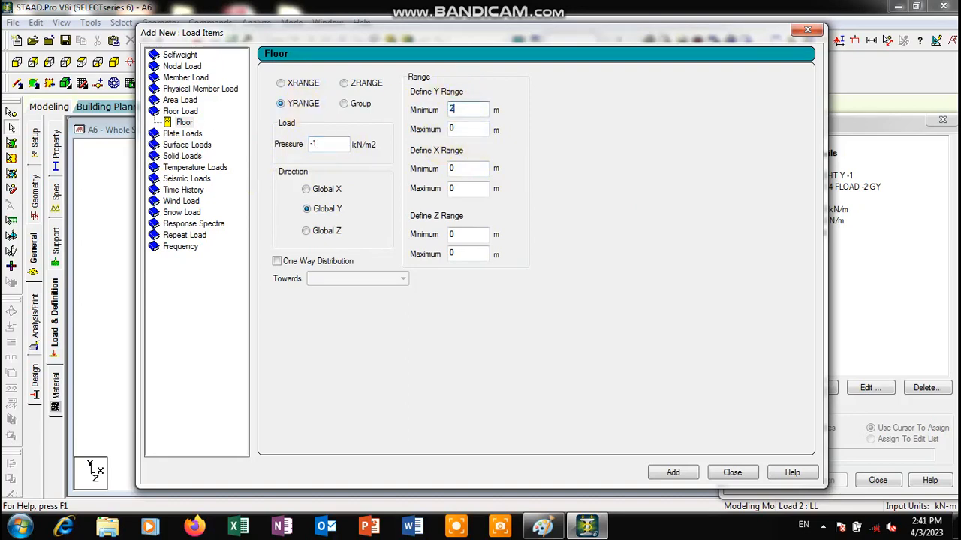
{"action": "left_click", "coordinate": [454, 129]}
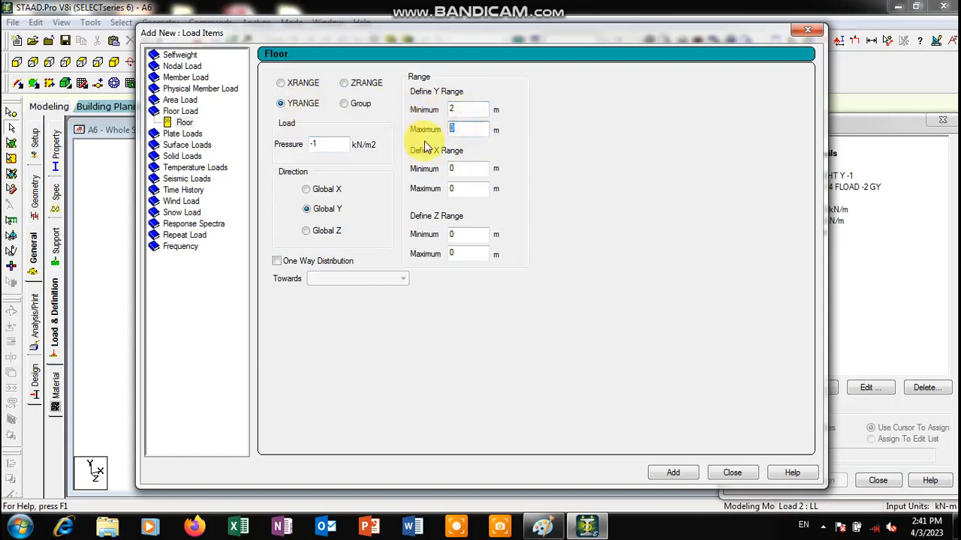
{"action": "type", "text": "5"}
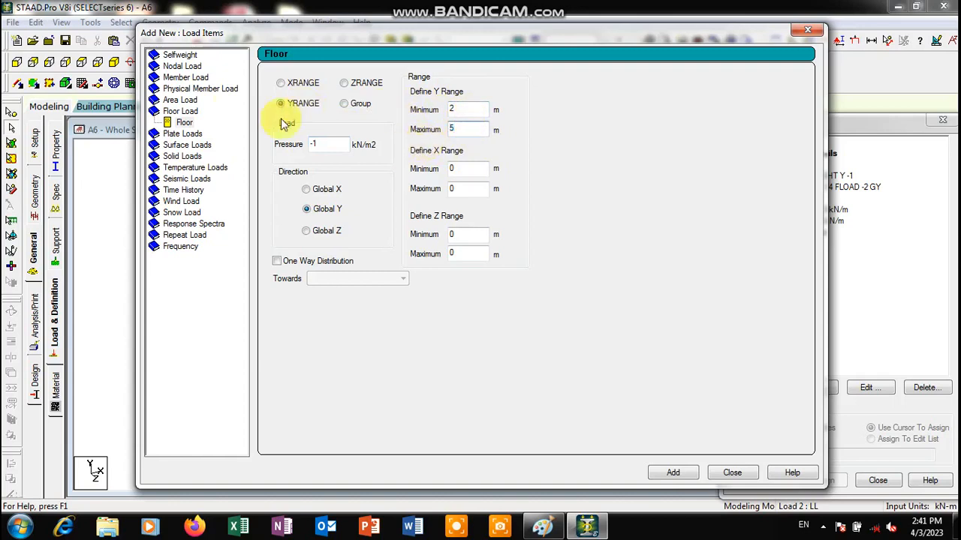
{"action": "left_click", "coordinate": [673, 473]}
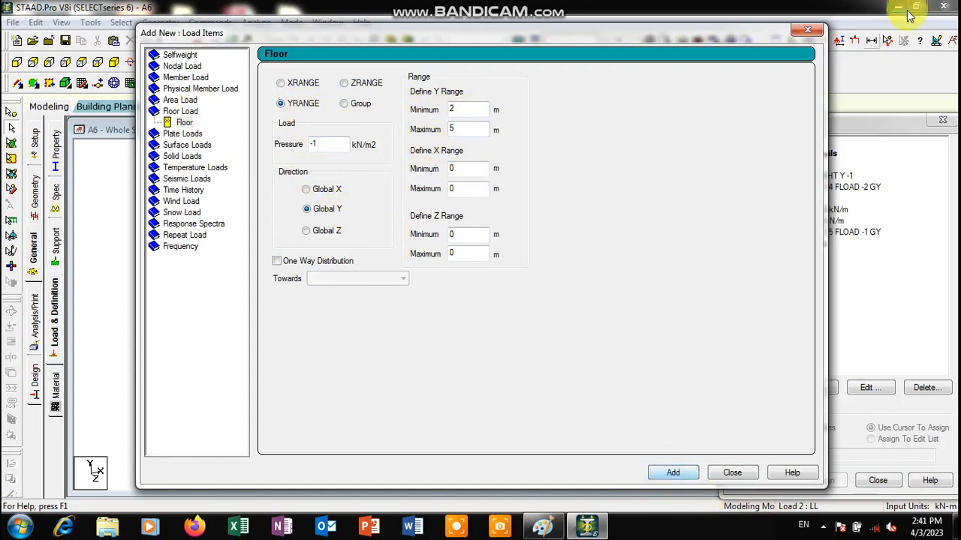
{"action": "left_click", "coordinate": [807, 30]}
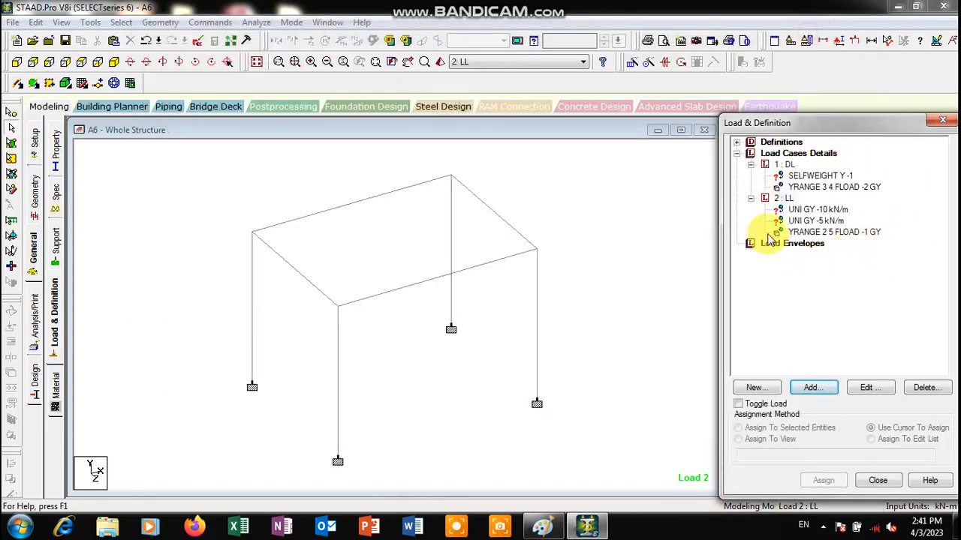
Assign the Y -1 selfweight of load case DL to all members in the view.
{"action": "left_click", "coordinate": [832, 177]}
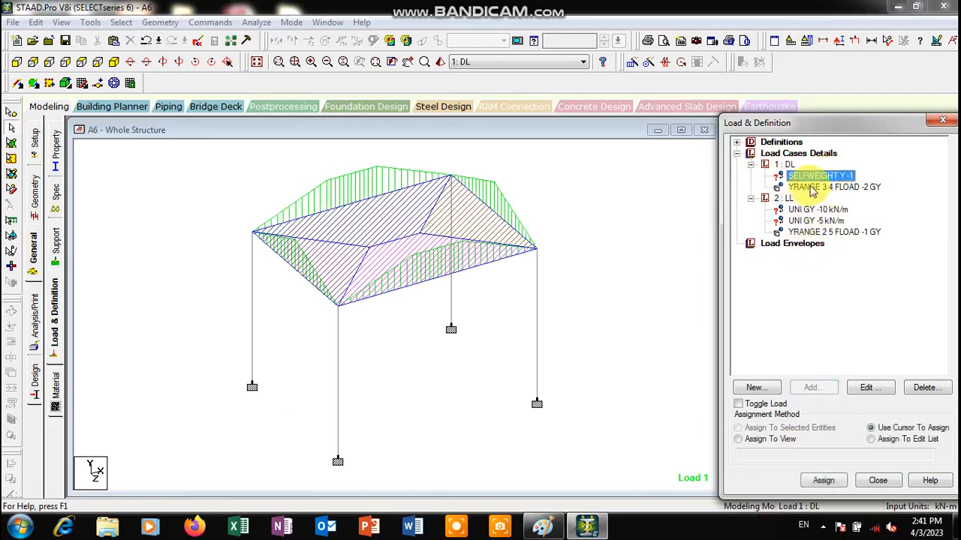
{"action": "left_click", "coordinate": [773, 439]}
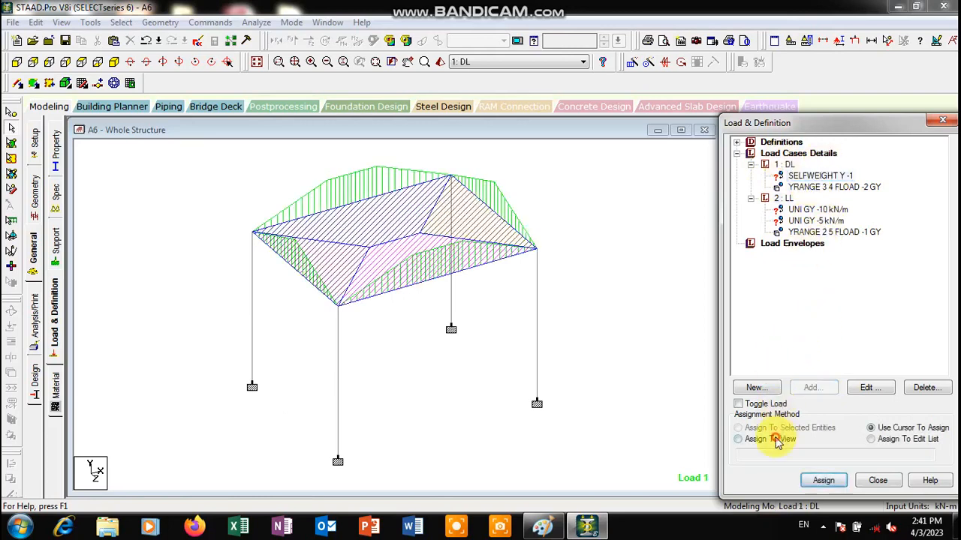
{"action": "left_click", "coordinate": [823, 480]}
{"action": "left_click", "coordinate": [854, 344]}
{"action": "left_click", "coordinate": [826, 187]}
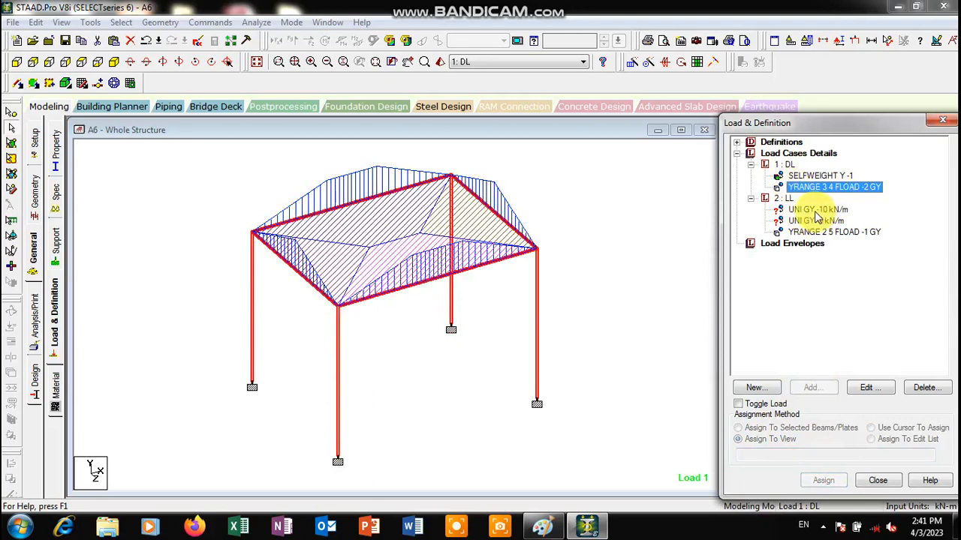
Clear the member selection and assign the -10 kN/m uniform load to the two longer roof beams, 6 and 8, with the cursor.
{"action": "left_click", "coordinate": [815, 212]}
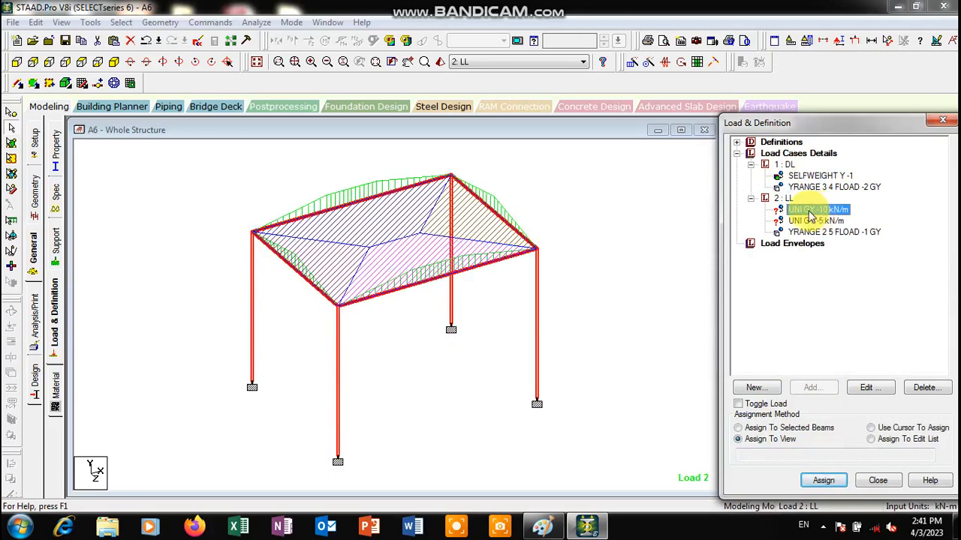
{"action": "left_click", "coordinate": [219, 161]}
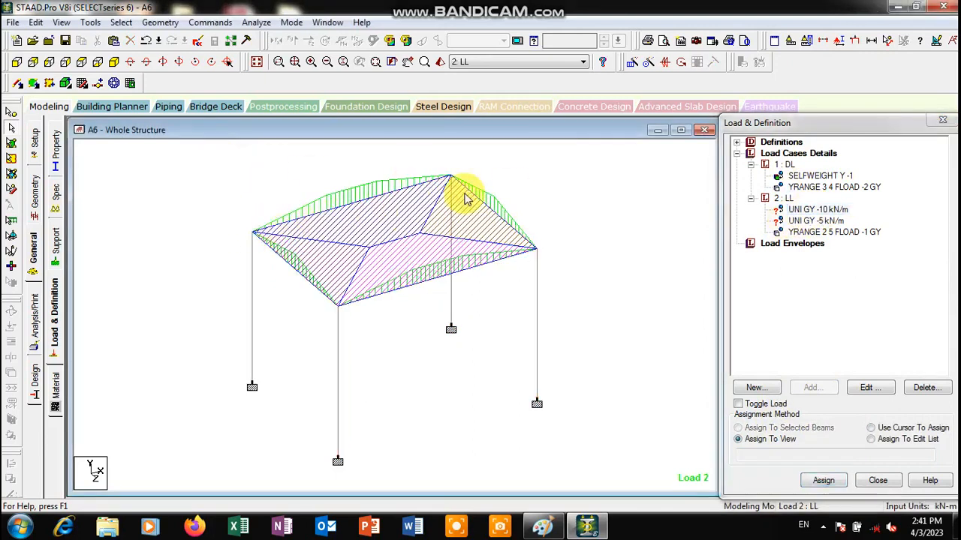
{"action": "left_click", "coordinate": [818, 209]}
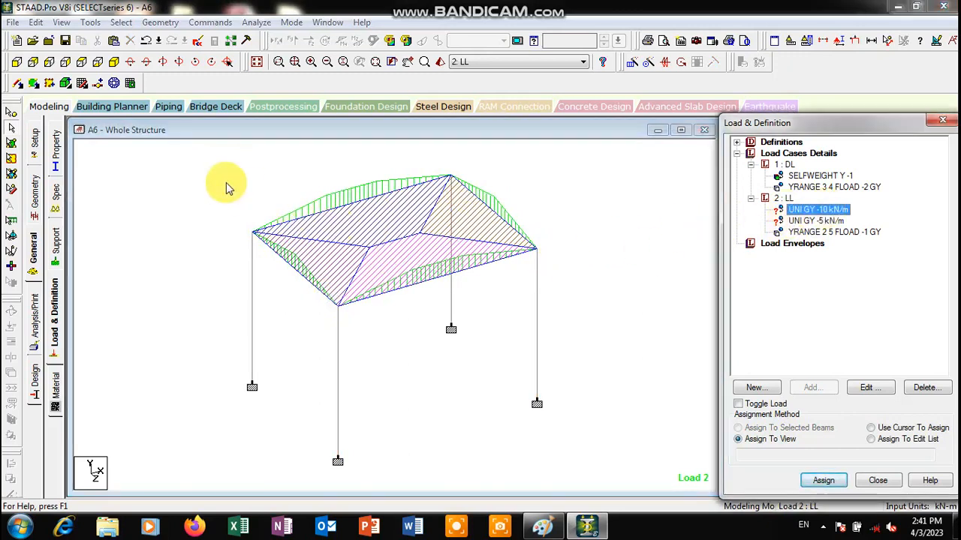
{"action": "left_click", "coordinate": [830, 221]}
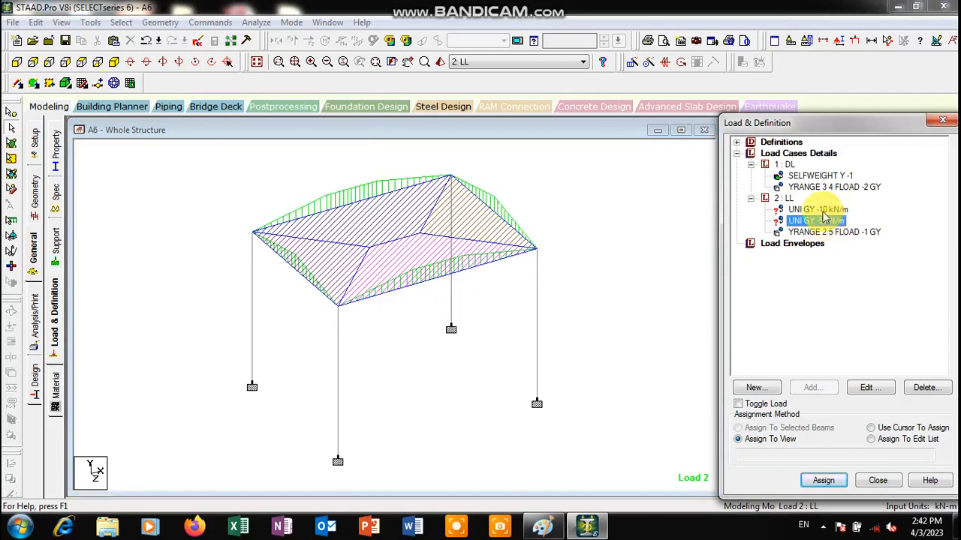
{"action": "left_click", "coordinate": [818, 210]}
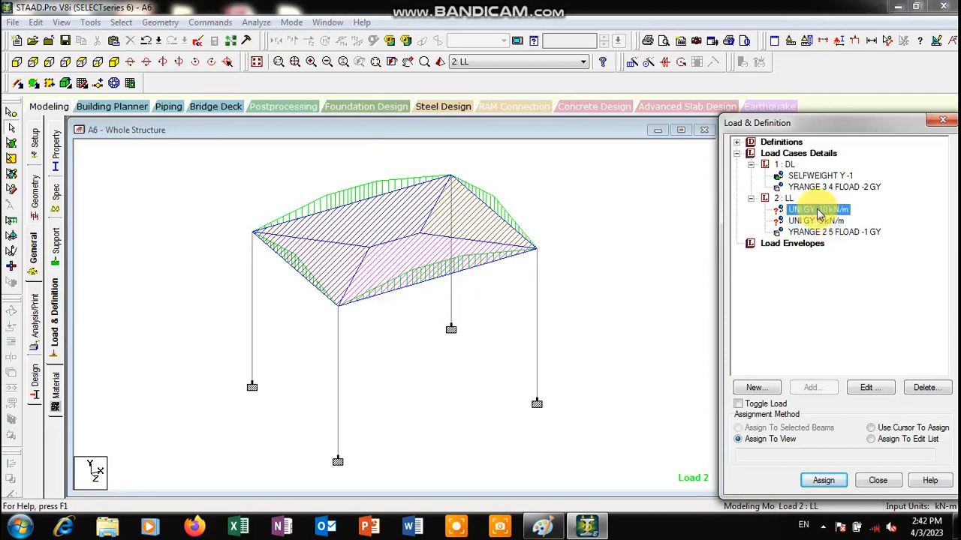
{"action": "left_click", "coordinate": [884, 431]}
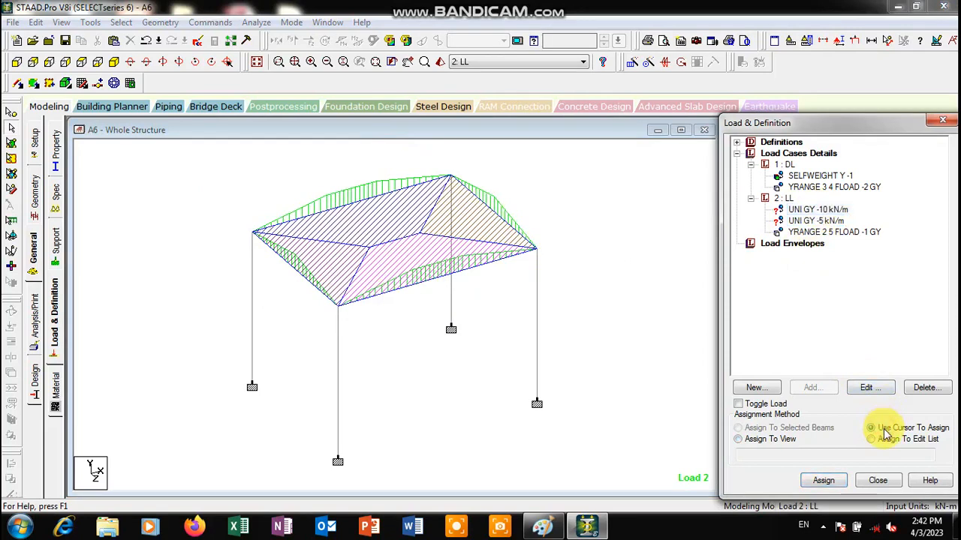
{"action": "left_click", "coordinate": [818, 481]}
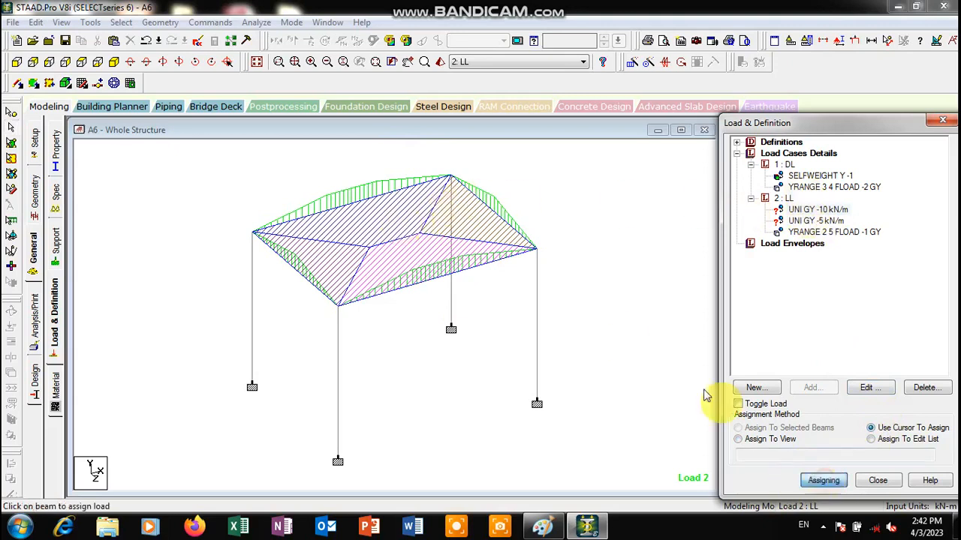
{"action": "left_click", "coordinate": [357, 208]}
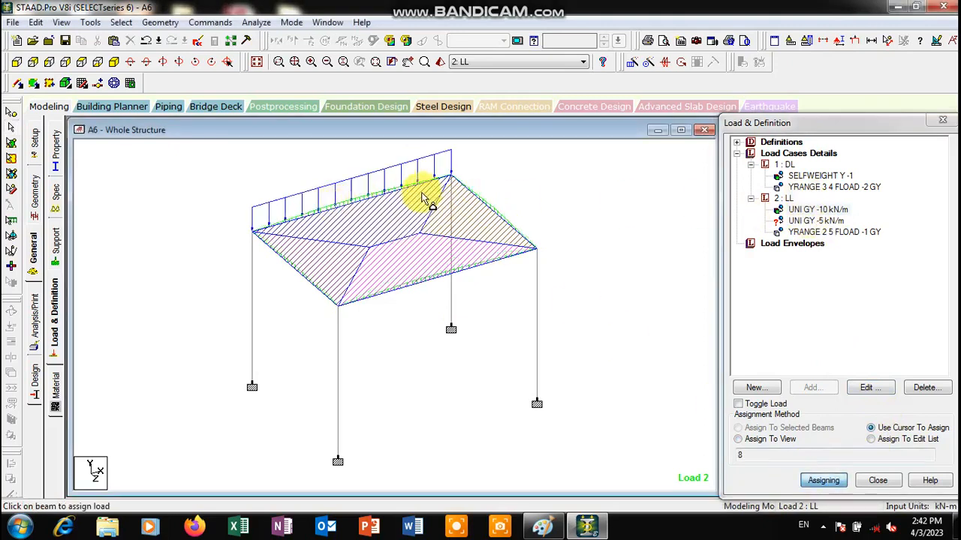
{"action": "left_click", "coordinate": [430, 284]}
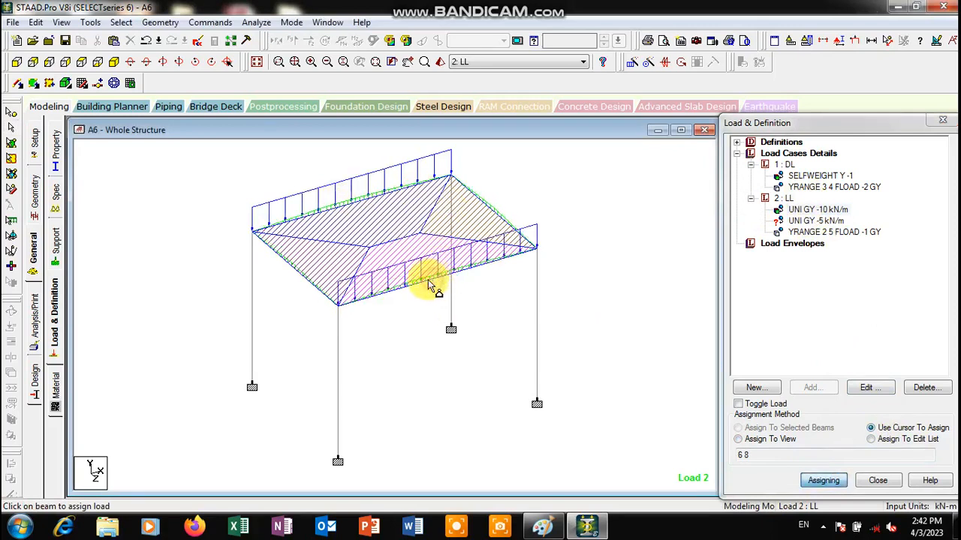
Assign the -5 kN/m uniform load to the two shorter roof beams, 5 and 7, with the cursor.
{"action": "left_click", "coordinate": [816, 220]}
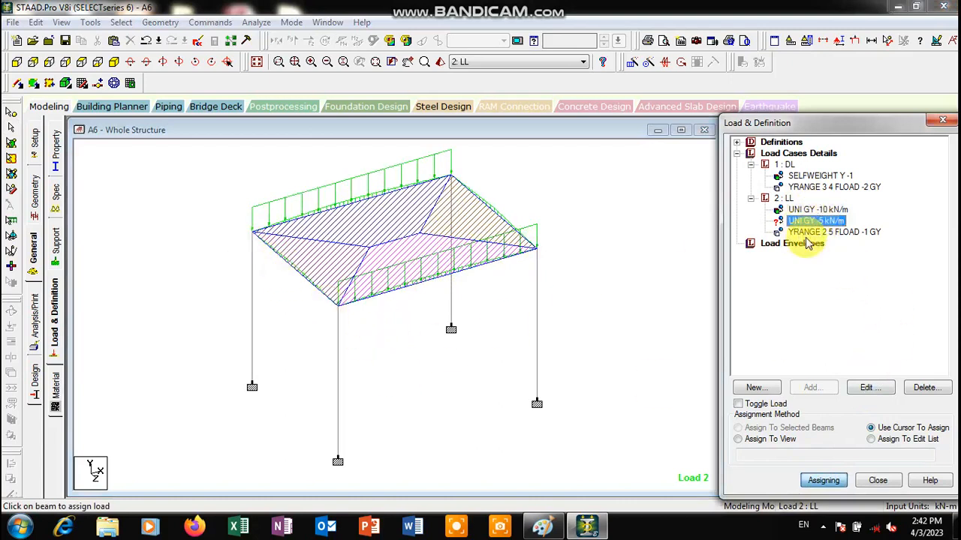
{"action": "left_click", "coordinate": [292, 268]}
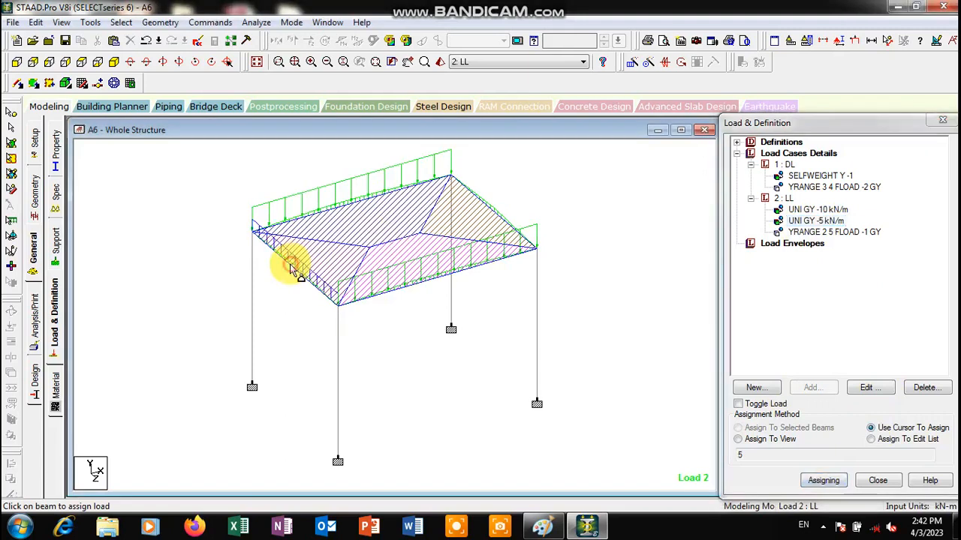
{"action": "left_click", "coordinate": [492, 216]}
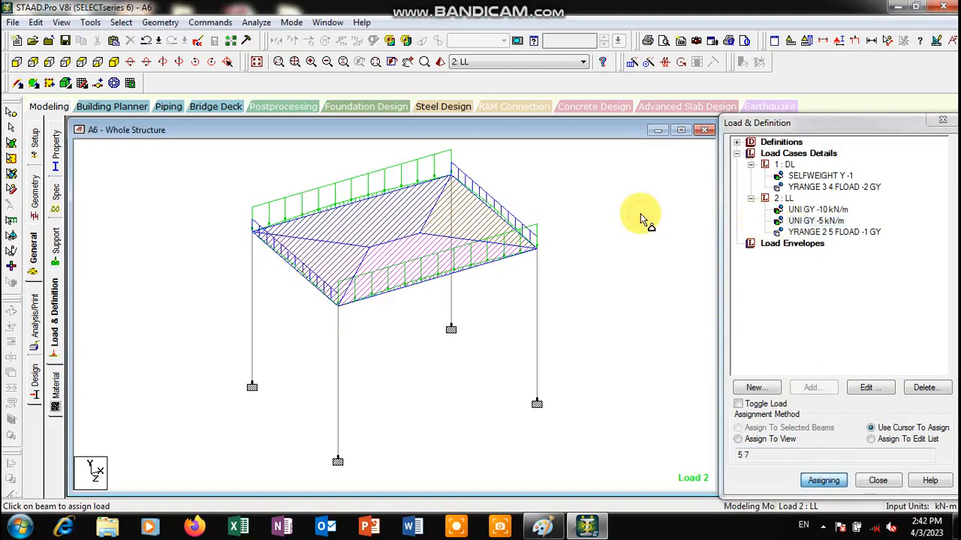
Add a normal combination load case 3 with DL and LL each factored by 1.5, and display its loads on the frame.
{"action": "left_click", "coordinate": [770, 155]}
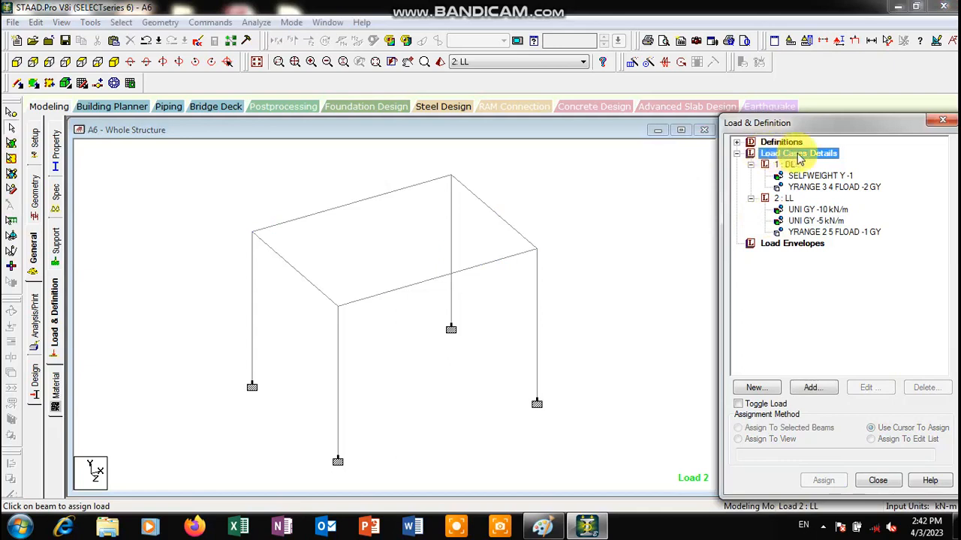
{"action": "left_click", "coordinate": [809, 390]}
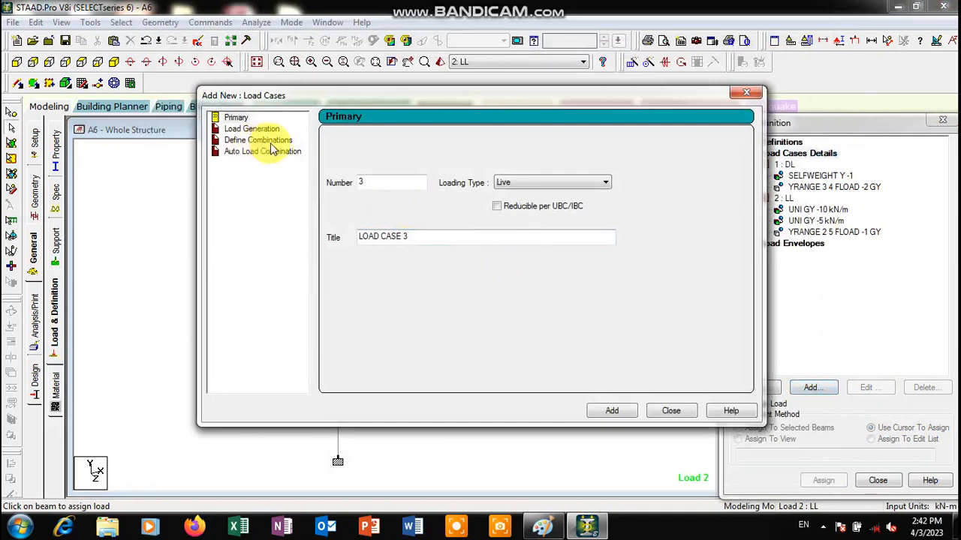
{"action": "left_click", "coordinate": [256, 142]}
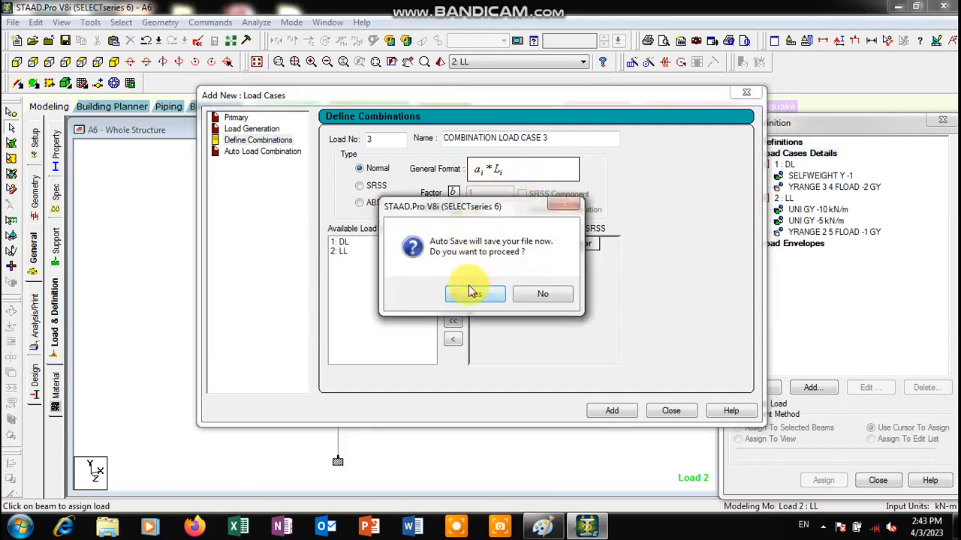
{"action": "left_click", "coordinate": [469, 290]}
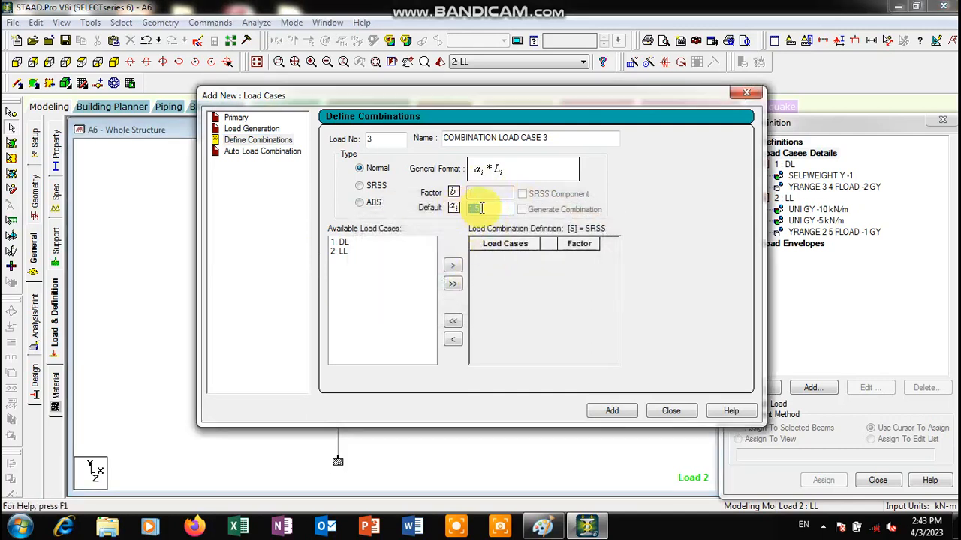
{"action": "left_click", "coordinate": [612, 411]}
{"action": "left_click", "coordinate": [548, 294]}
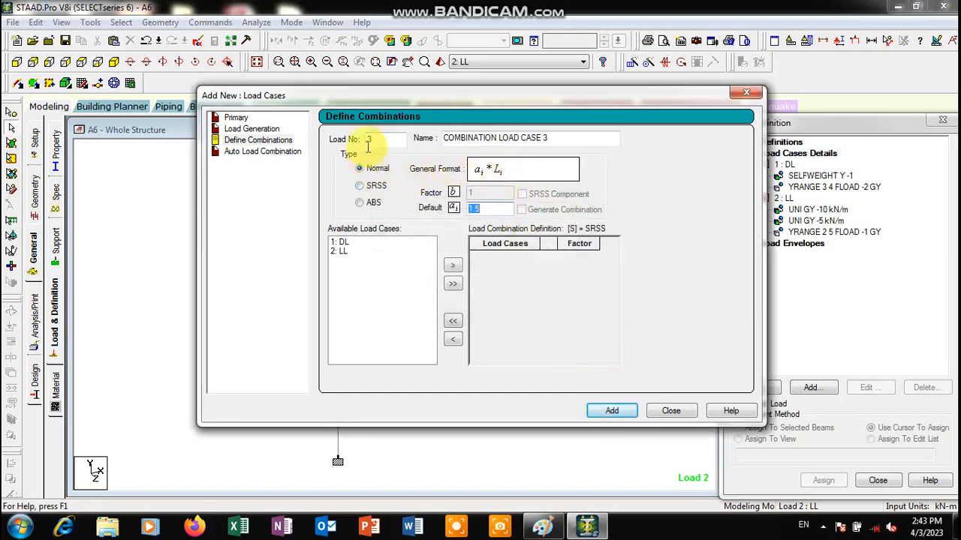
{"action": "left_click", "coordinate": [453, 283]}
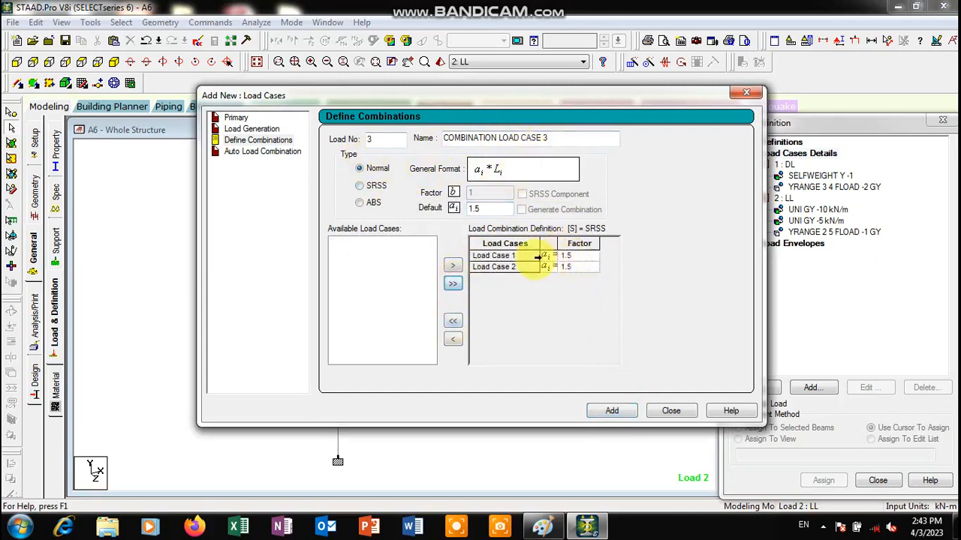
{"action": "left_click", "coordinate": [616, 406]}
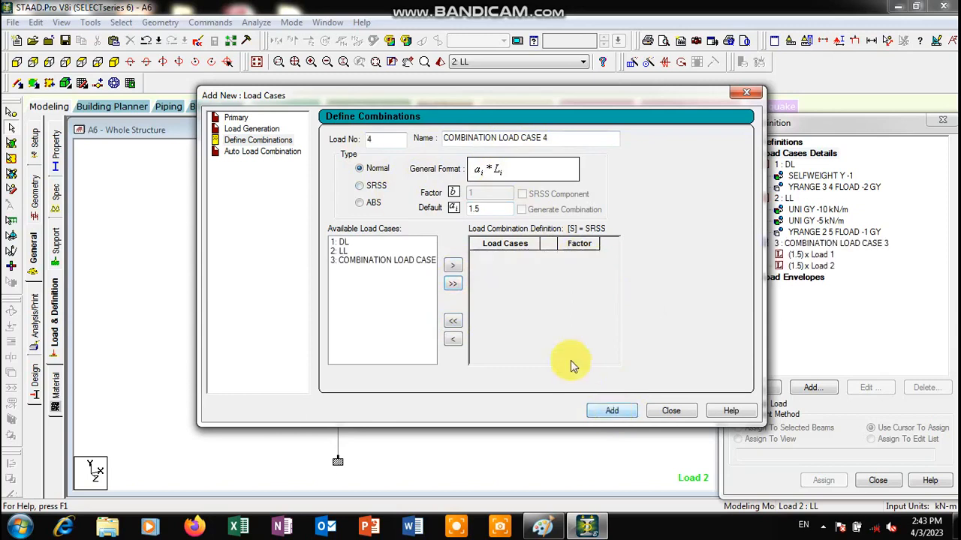
{"action": "left_click", "coordinate": [671, 415]}
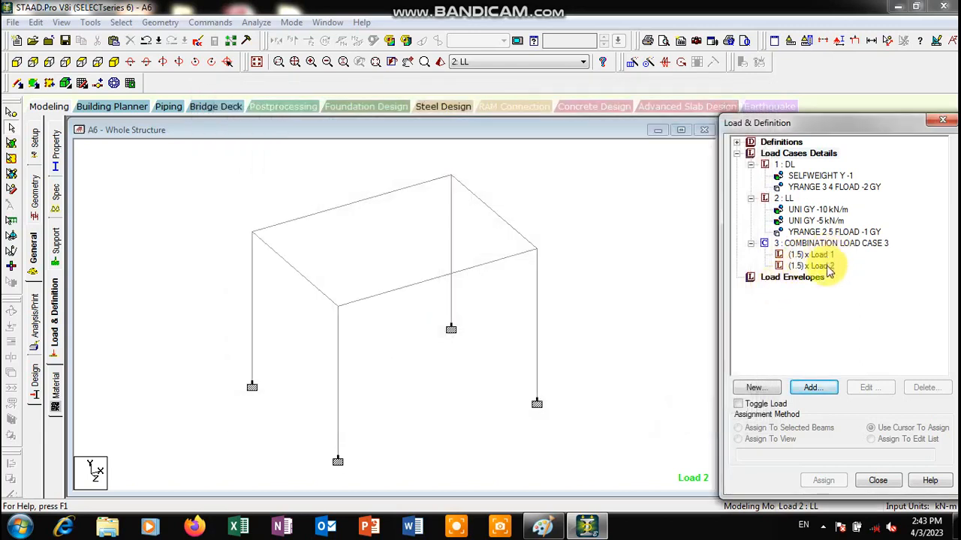
{"action": "left_click", "coordinate": [811, 255]}
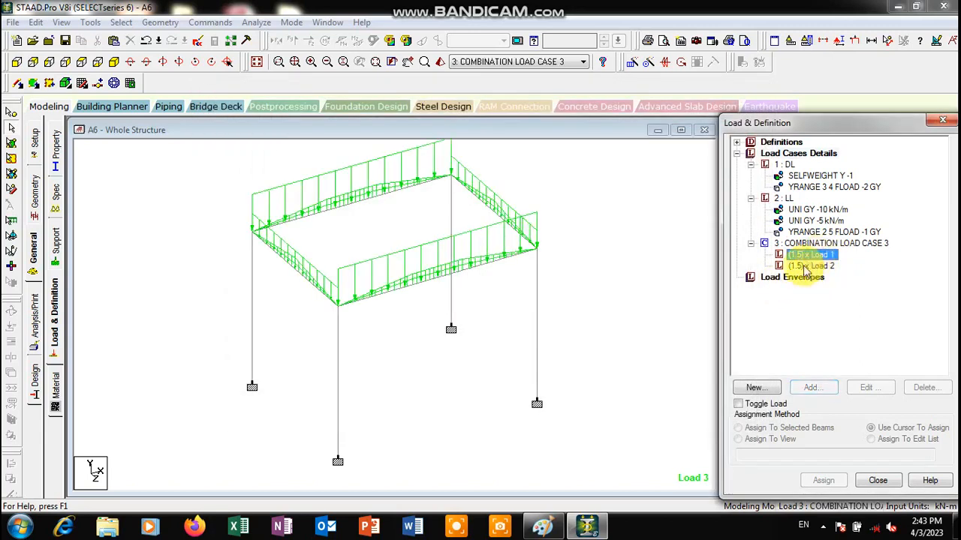
{"action": "left_click", "coordinate": [811, 267]}
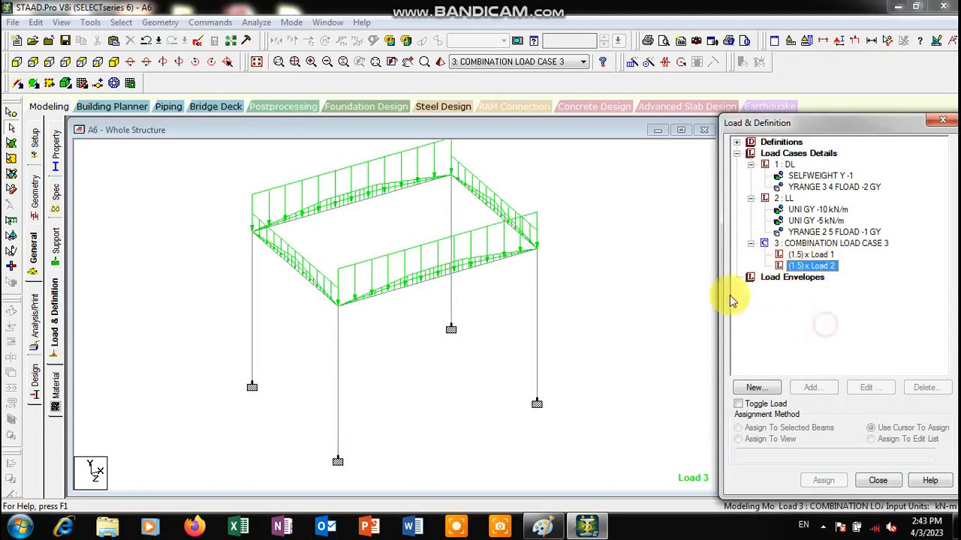
Close the load definitions, maximise the structure window, and examine the frame's 3D rendered view from several angles.
{"action": "left_click", "coordinate": [943, 122]}
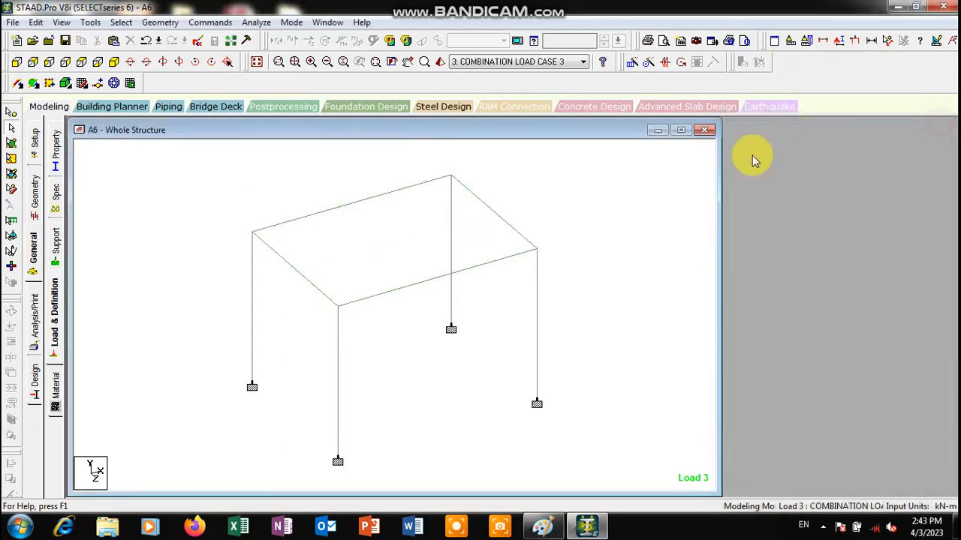
{"action": "left_click", "coordinate": [681, 129]}
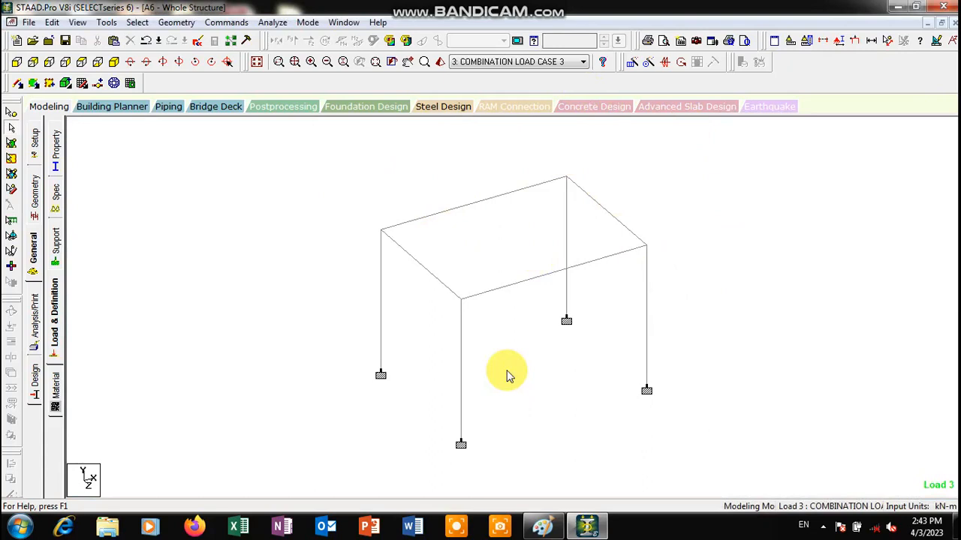
{"action": "left_click", "coordinate": [443, 66]}
{"action": "left_click_drag", "start_coordinate": [444, 293], "coordinate": [397, 333]}
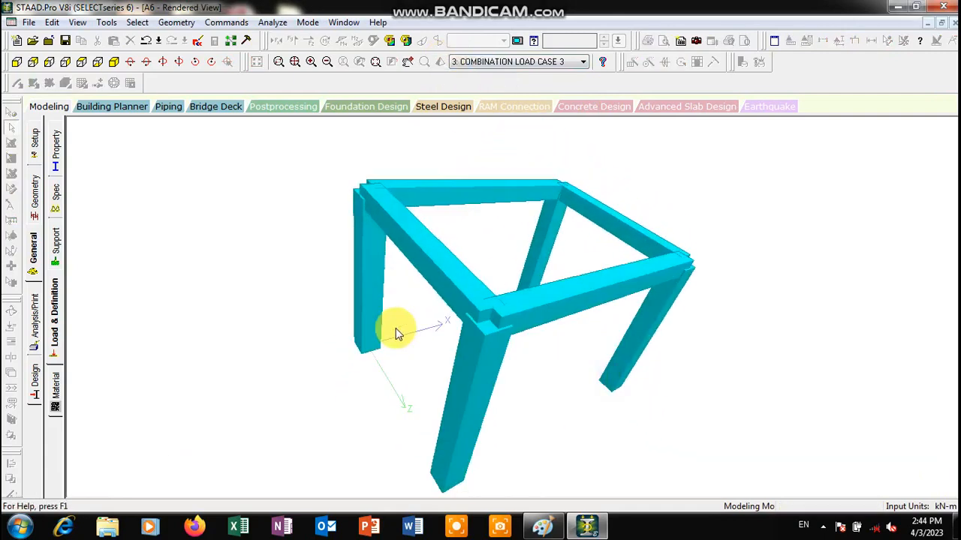
{"action": "left_click_drag", "start_coordinate": [766, 261], "coordinate": [772, 203]}
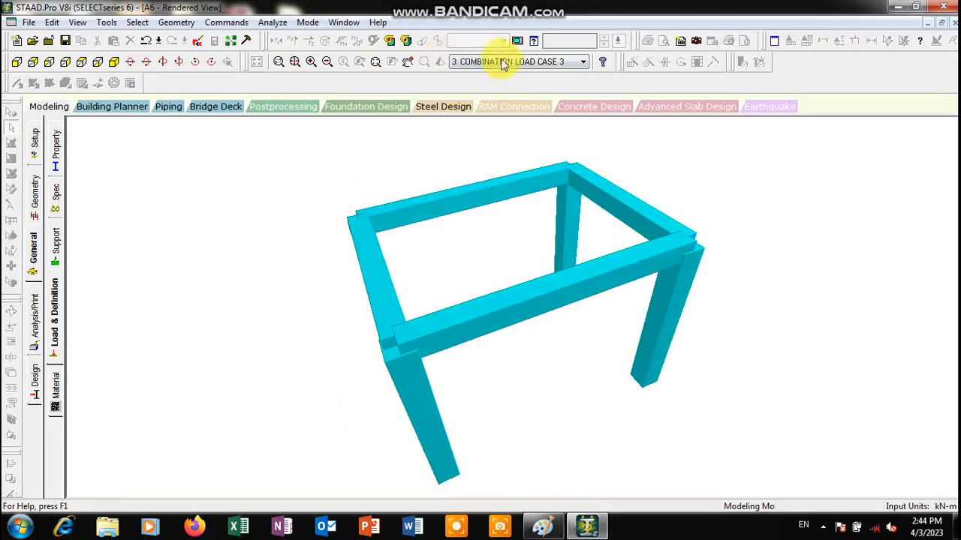
{"action": "left_click", "coordinate": [480, 62]}
{"action": "left_click", "coordinate": [493, 62]}
{"action": "left_click", "coordinate": [465, 64]}
{"action": "left_click", "coordinate": [747, 204]}
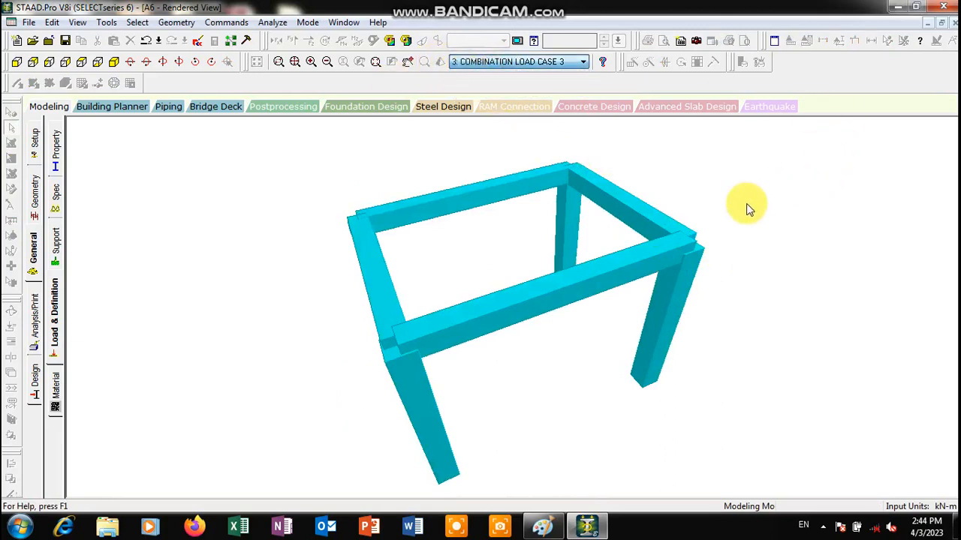
Return to the whole-structure modeling view and add a Perform Analysis command with the No Print option.
{"action": "left_click", "coordinate": [45, 106]}
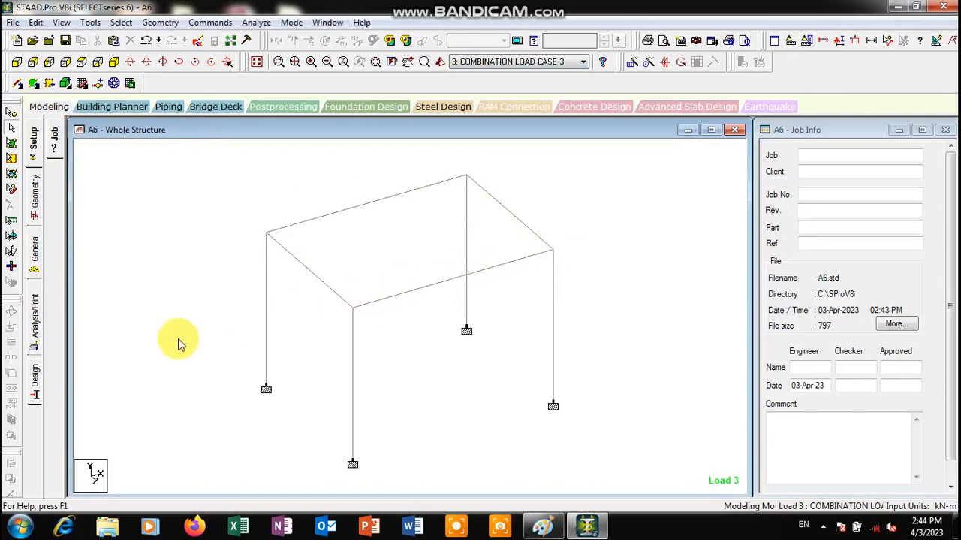
{"action": "left_click", "coordinate": [34, 333]}
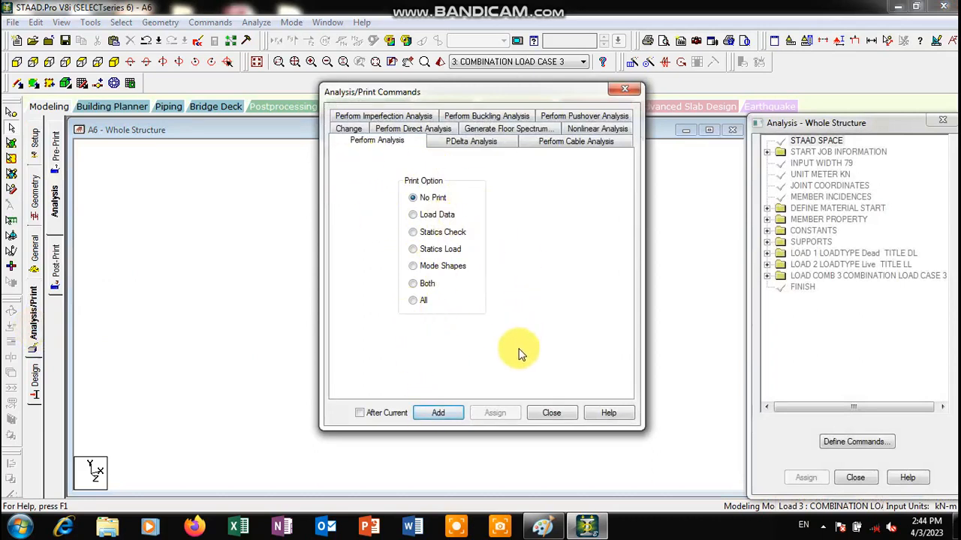
{"action": "left_click", "coordinate": [435, 415]}
{"action": "left_click", "coordinate": [624, 89]}
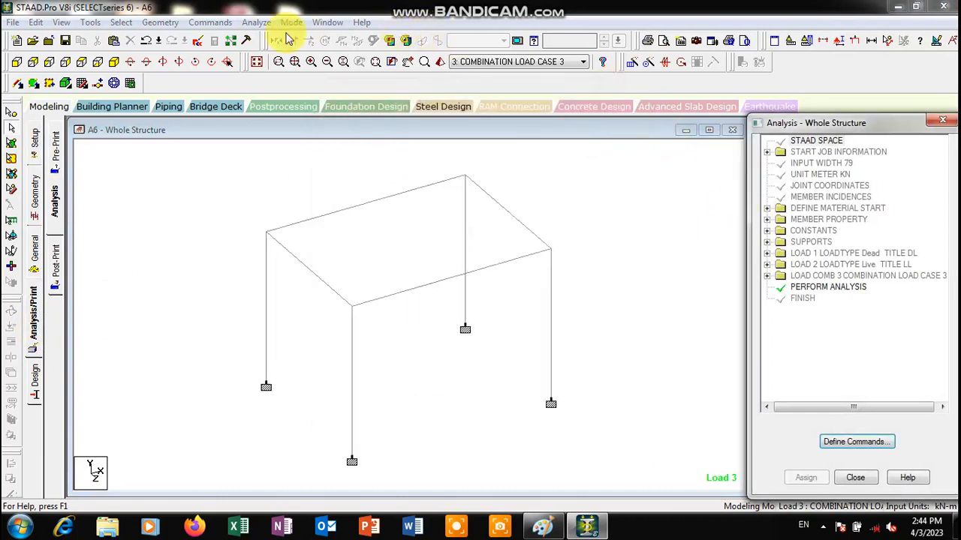
Save the model and run the analysis, entering Post Processing Mode with load cases DL, LL and combination 3 selected.
{"action": "left_click", "coordinate": [255, 22]}
{"action": "left_click", "coordinate": [259, 39]}
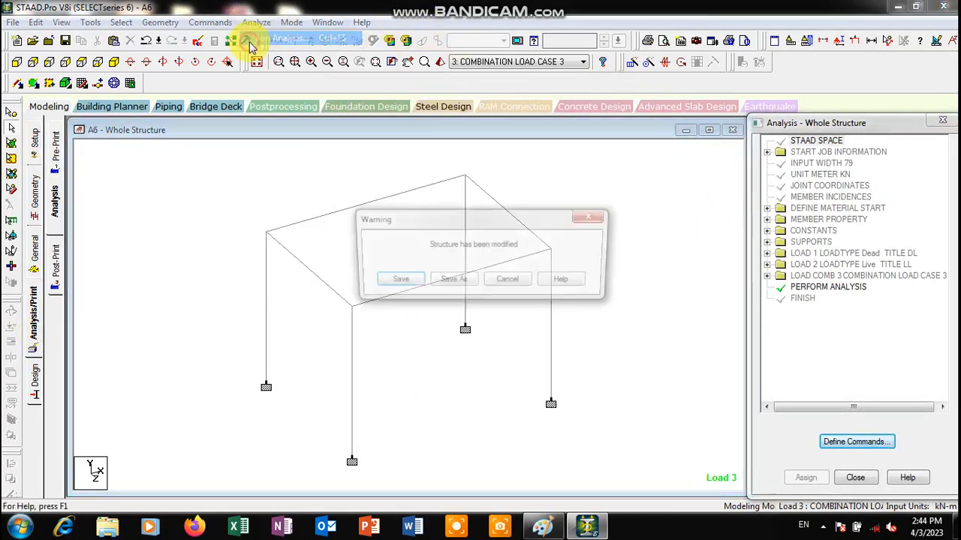
{"action": "left_click", "coordinate": [396, 284]}
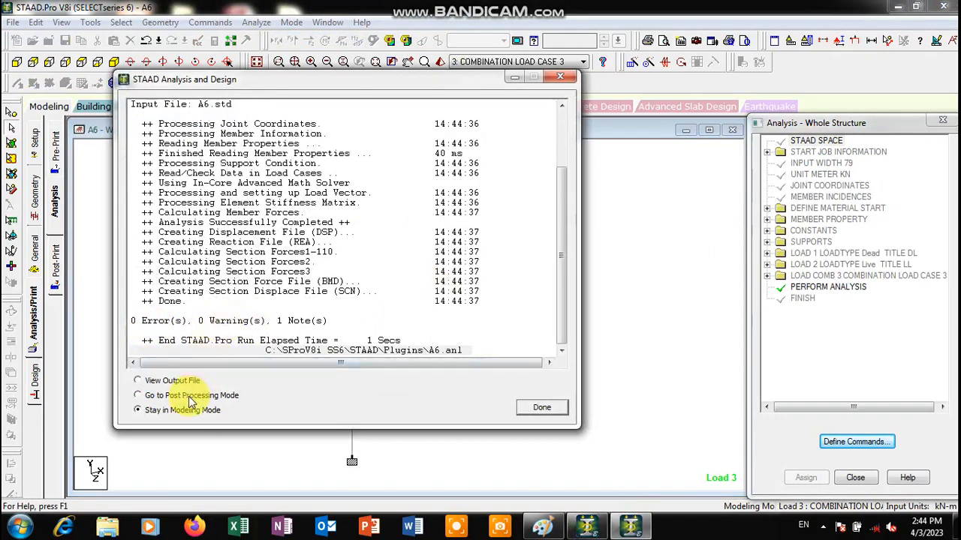
{"action": "left_click", "coordinate": [548, 407]}
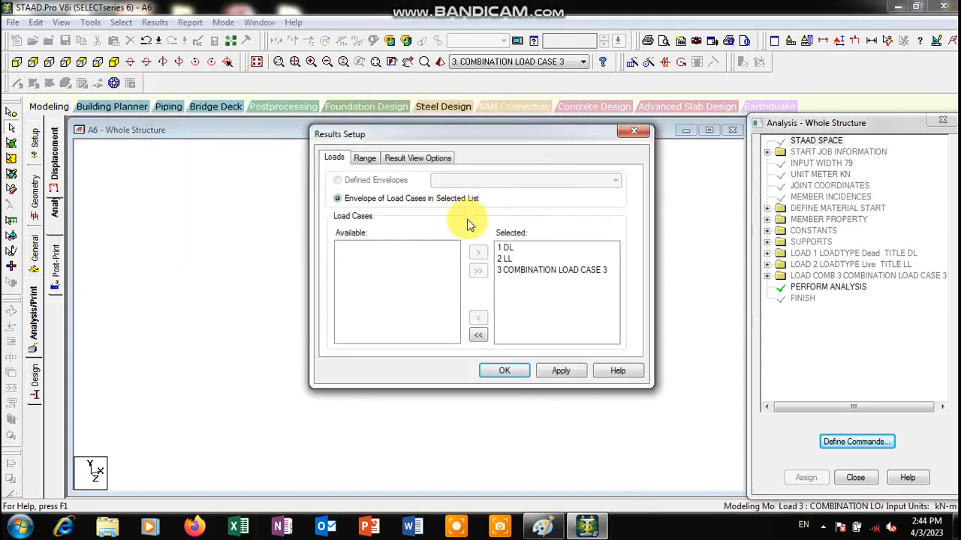
{"action": "left_click", "coordinate": [561, 372]}
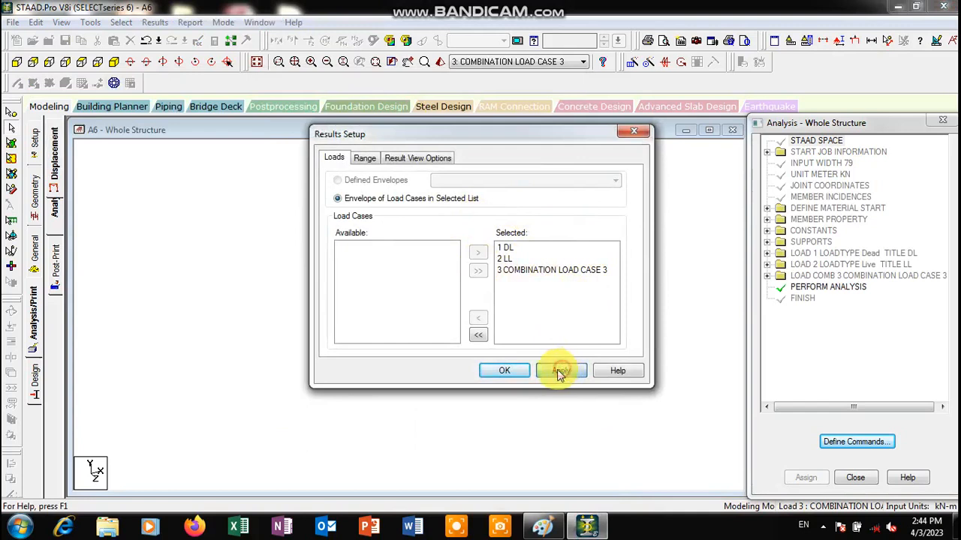
{"action": "left_click", "coordinate": [504, 371]}
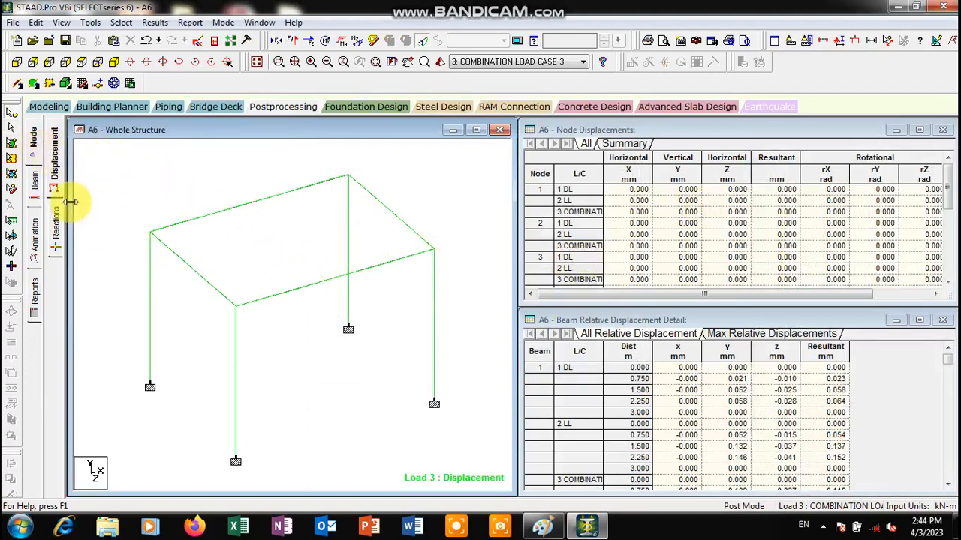
Review the support reactions, beam forces, beam stresses and beam graphs for combination load case 3.
{"action": "left_click", "coordinate": [55, 225]}
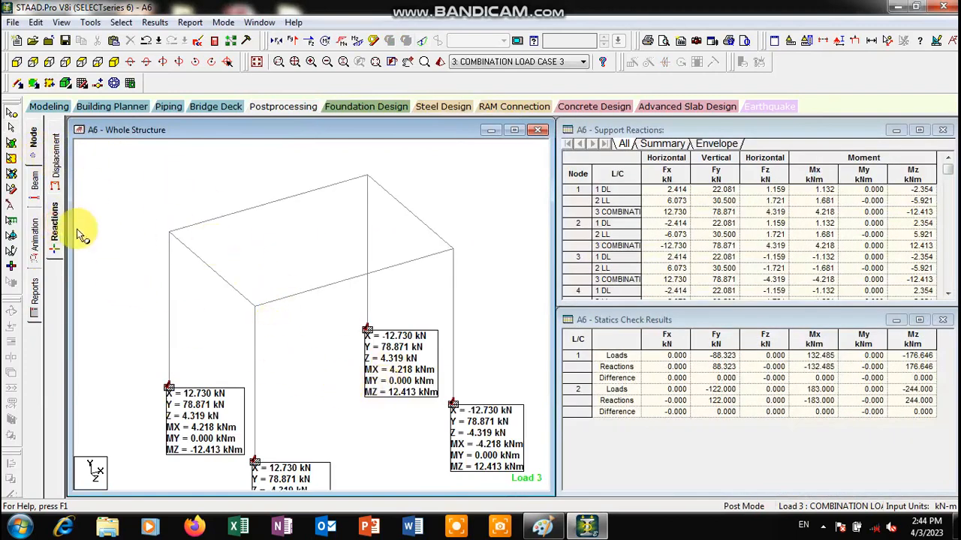
{"action": "scroll", "coordinate": [256, 370], "scroll_direction": "down", "scroll_amount": 1}
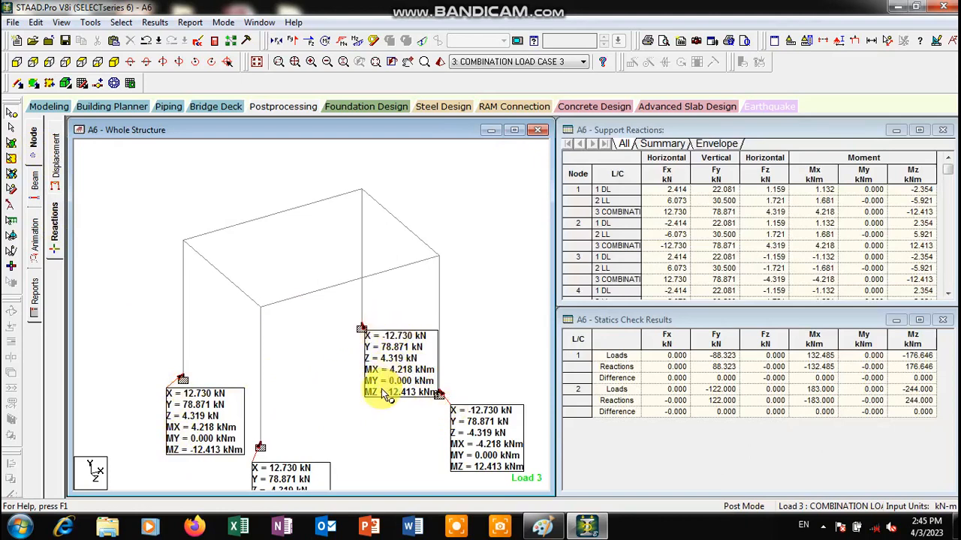
{"action": "left_click", "coordinate": [35, 183]}
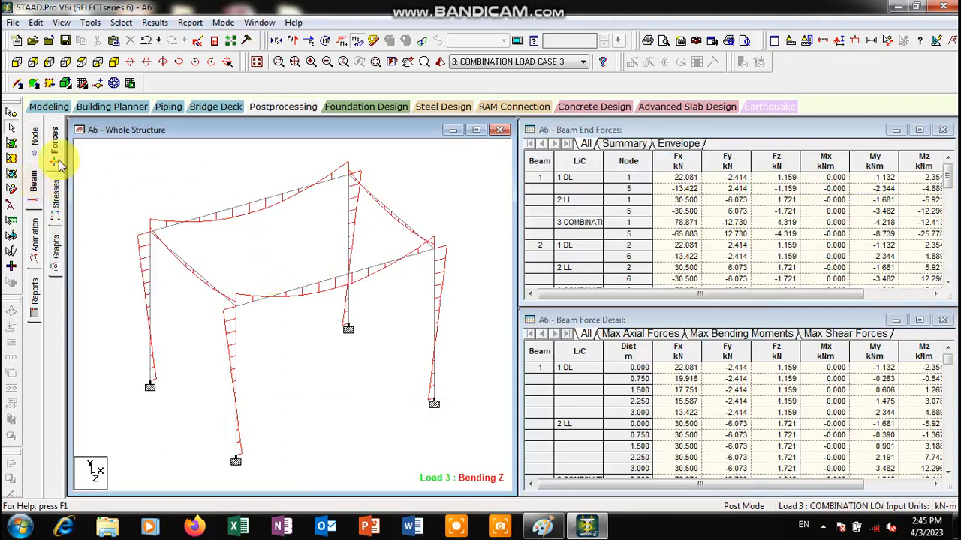
{"action": "left_click", "coordinate": [56, 202]}
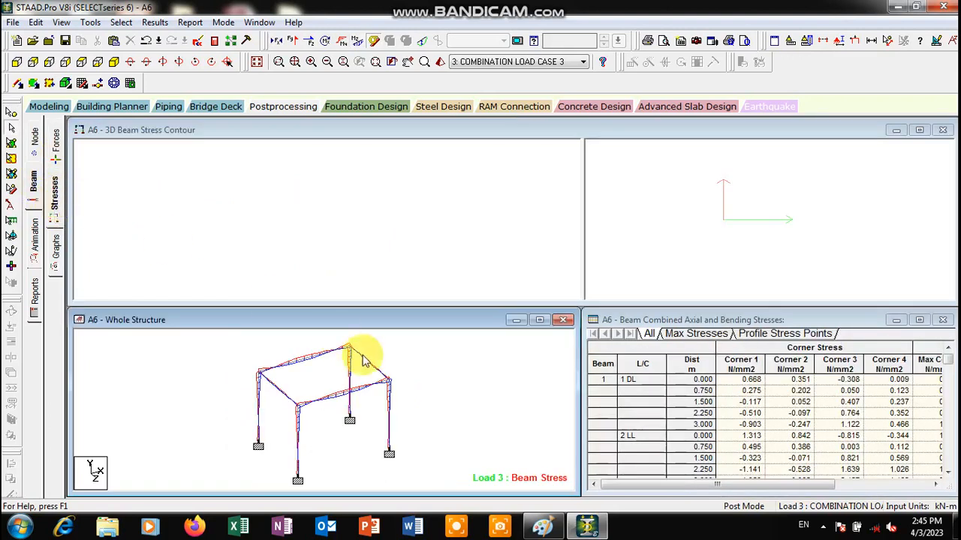
{"action": "left_click", "coordinate": [56, 248]}
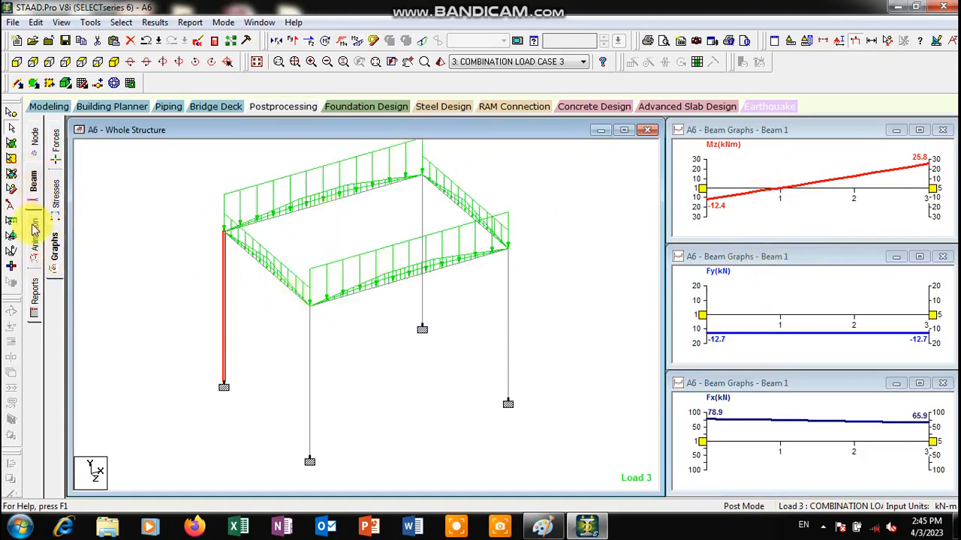
Return to modeling and limit the IS456 concrete design parameters to Fc, Fymain and Fysec.
{"action": "left_click", "coordinate": [46, 107]}
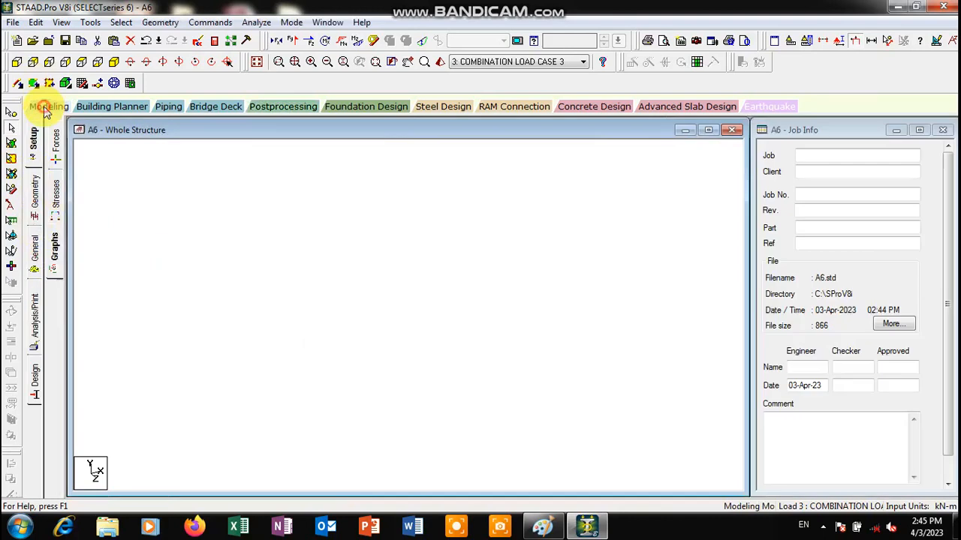
{"action": "left_click", "coordinate": [35, 375]}
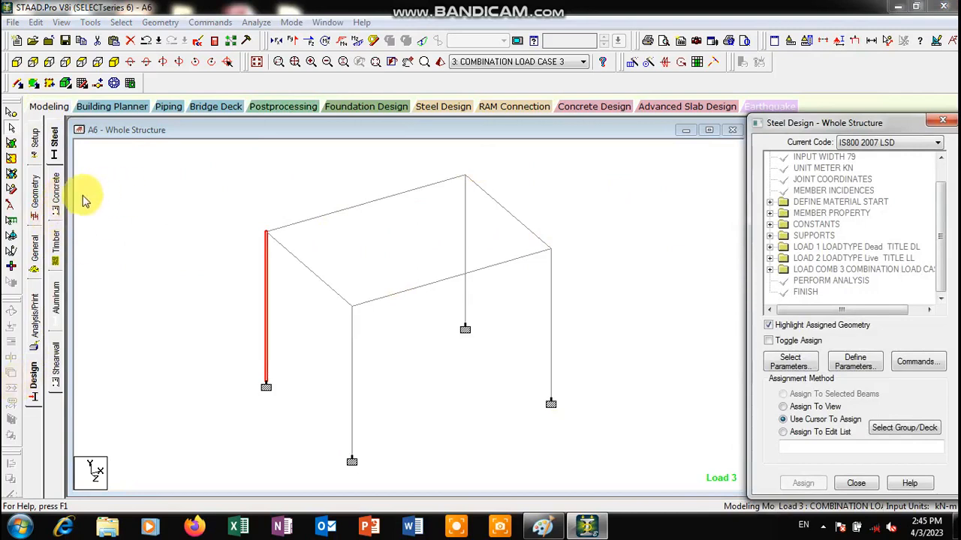
{"action": "left_click", "coordinate": [57, 197]}
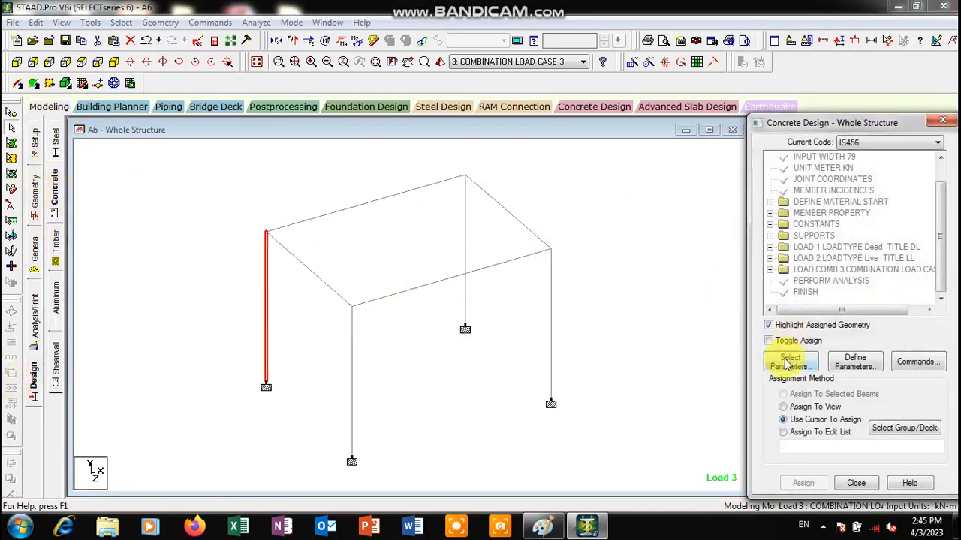
{"action": "left_click", "coordinate": [784, 366]}
{"action": "left_click", "coordinate": [771, 335]}
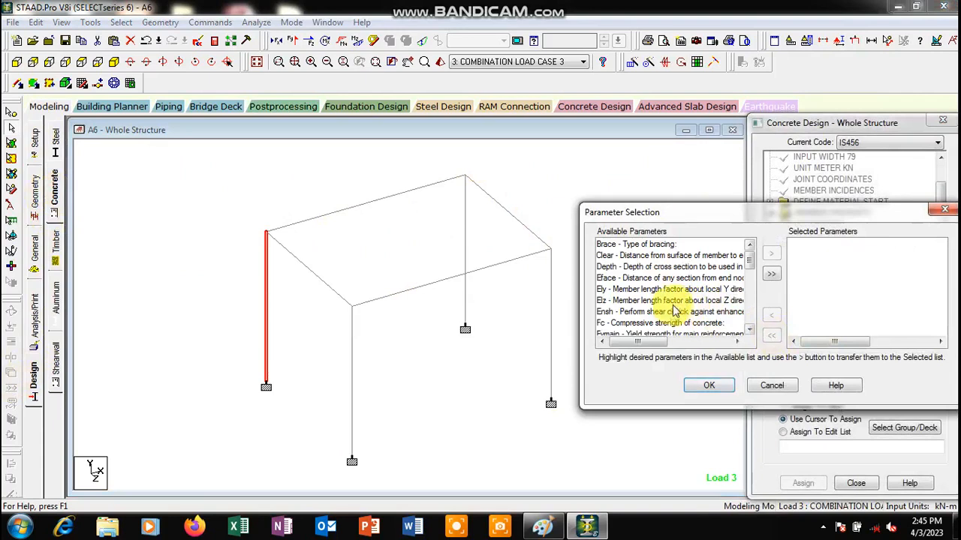
{"action": "double_click", "coordinate": [676, 323]}
{"action": "double_click", "coordinate": [682, 325]}
{"action": "double_click", "coordinate": [682, 324]}
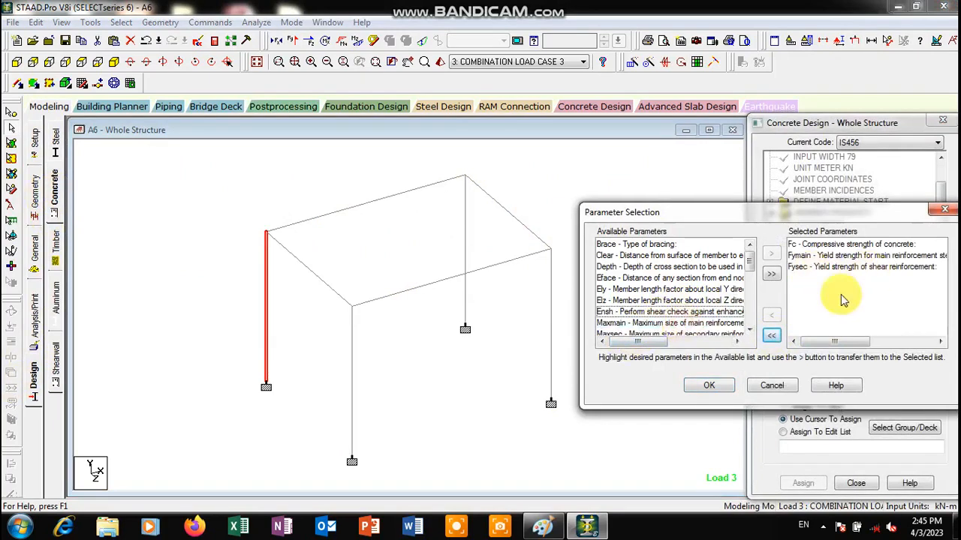
{"action": "left_click", "coordinate": [723, 386]}
Define the FC parameter with a concrete compressive strength of 25000 kN/m2 and add it to the concrete design.
{"action": "left_click", "coordinate": [853, 362]}
{"action": "left_click", "coordinate": [300, 153]}
{"action": "double_click", "coordinate": [546, 216]}
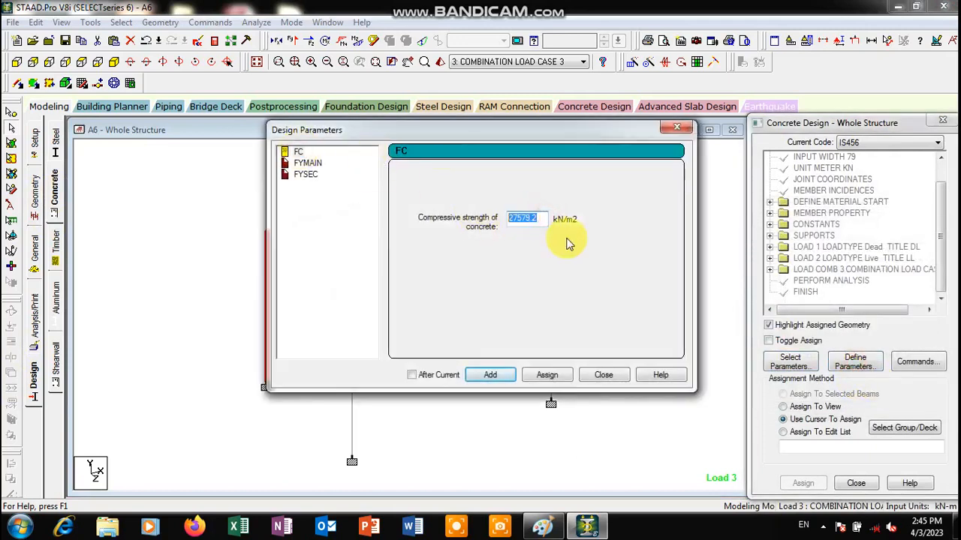
{"action": "type", "text": "25000"}
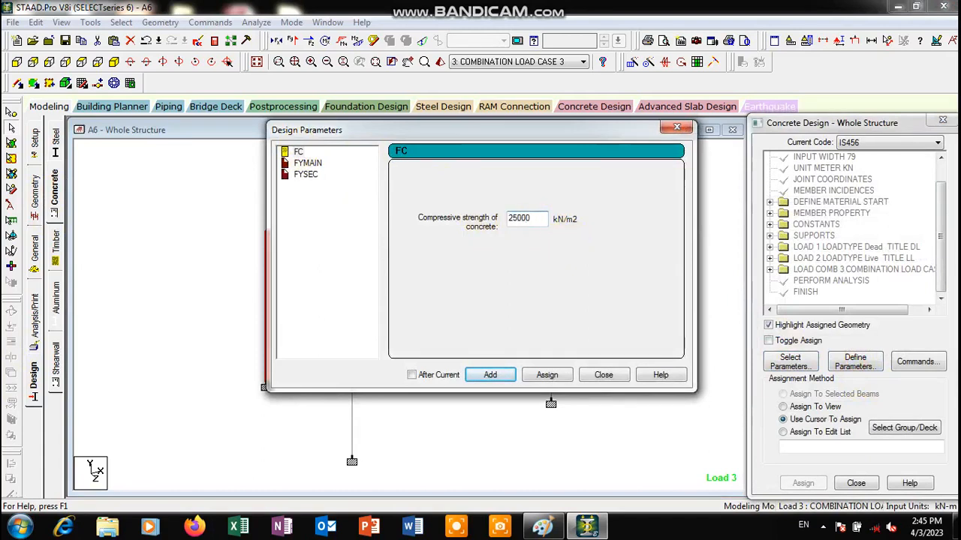
{"action": "key", "text": "Return"}
Define the FYMAIN and FYSEC reinforcement yield strengths as 500000 kN/m2 each and close the design parameters.
{"action": "left_click", "coordinate": [308, 163]}
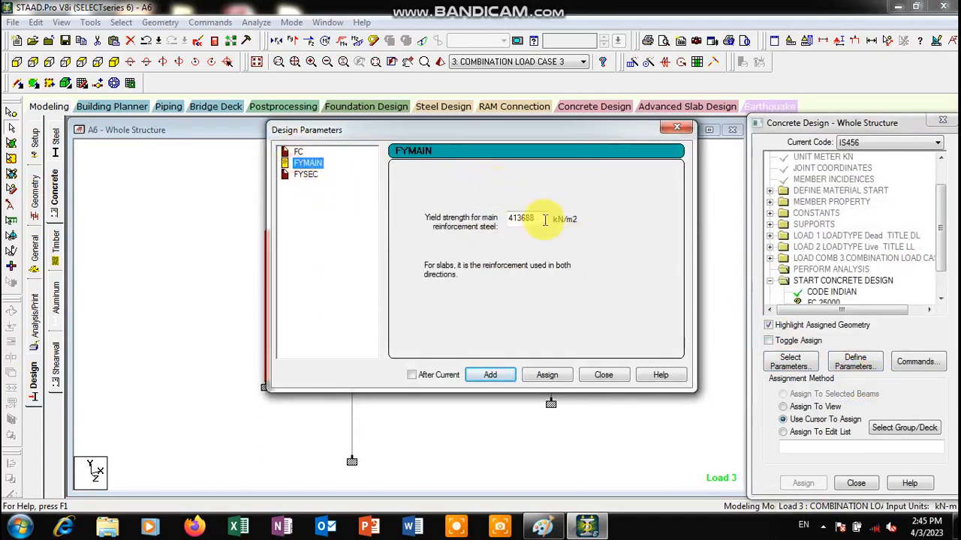
{"action": "double_click", "coordinate": [545, 218]}
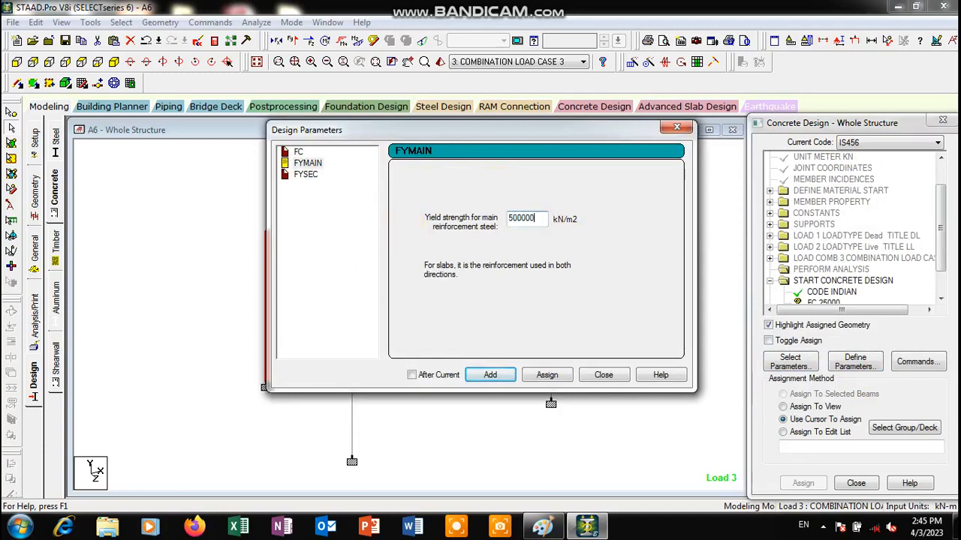
{"action": "left_click", "coordinate": [304, 174]}
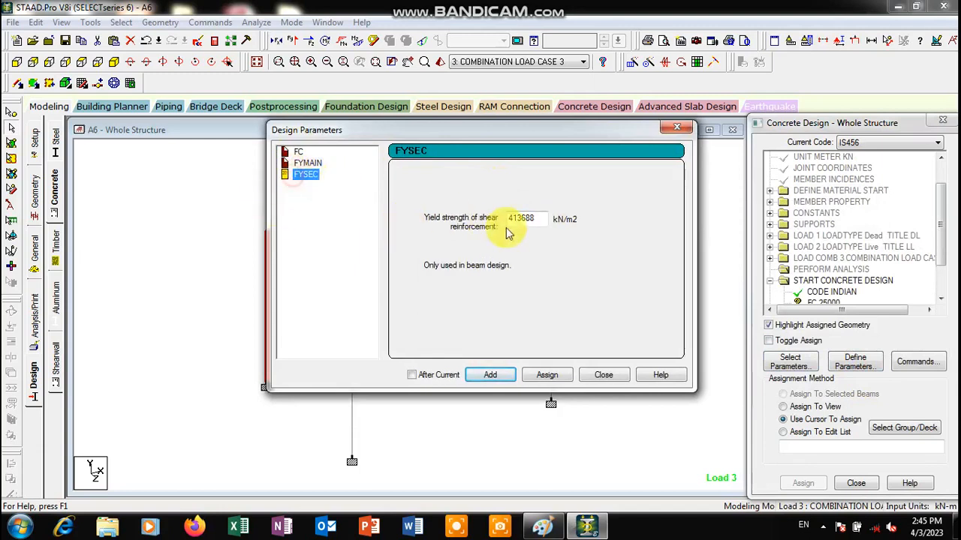
{"action": "double_click", "coordinate": [543, 219]}
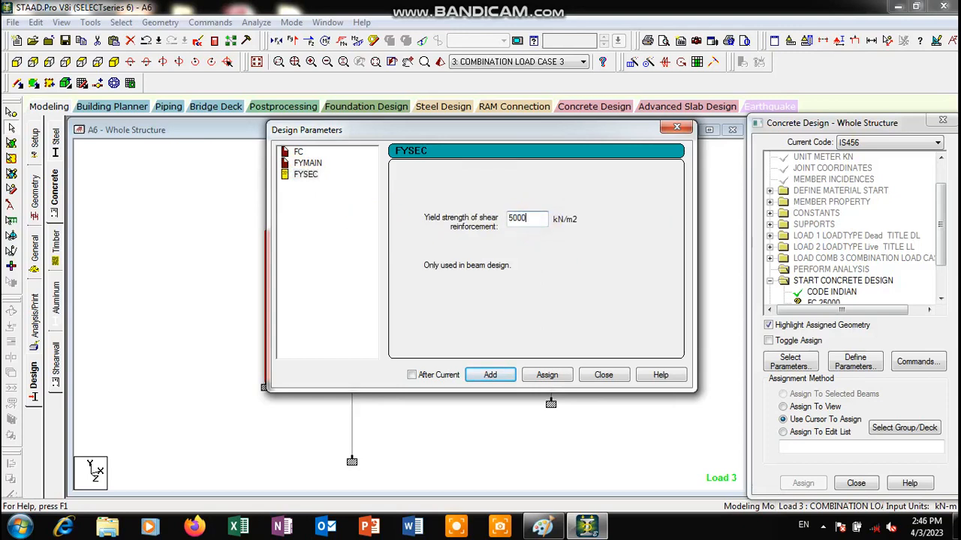
{"action": "type", "text": "500000"}
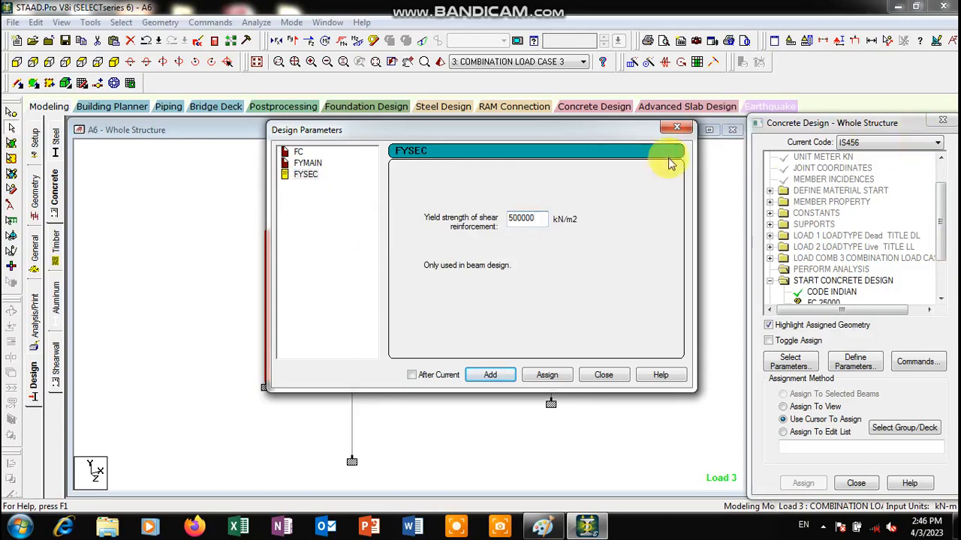
{"action": "left_click", "coordinate": [677, 127]}
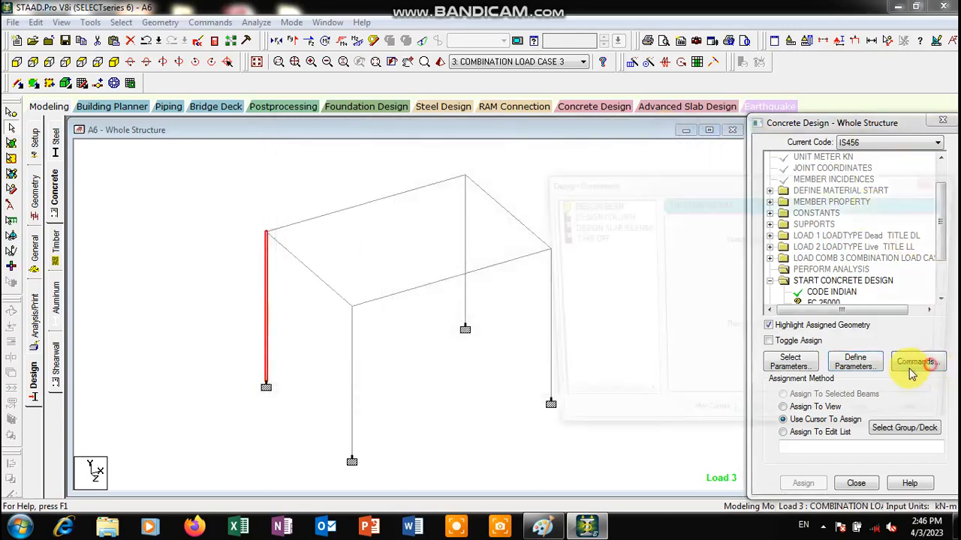
Add the DESIGN BEAM, DESIGN COLUMN and TAKE OFF commands to the concrete design.
{"action": "left_click", "coordinate": [930, 363]}
{"action": "left_click", "coordinate": [758, 422]}
{"action": "left_click", "coordinate": [595, 215]}
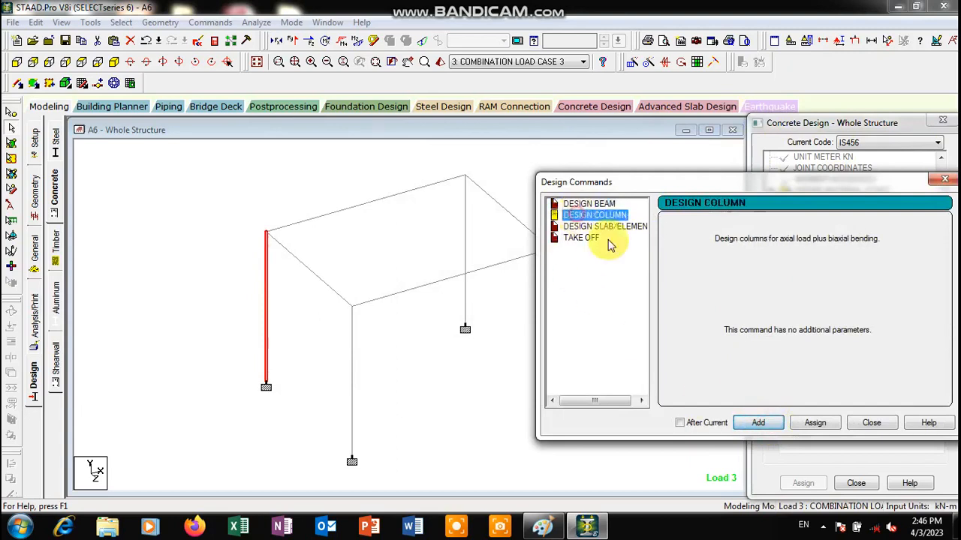
{"action": "left_click", "coordinate": [758, 423]}
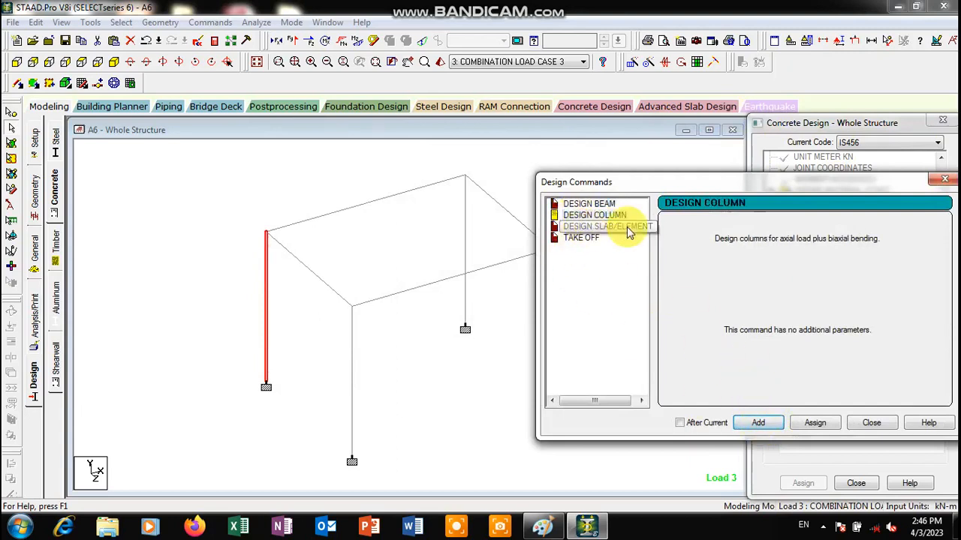
{"action": "left_click", "coordinate": [581, 239]}
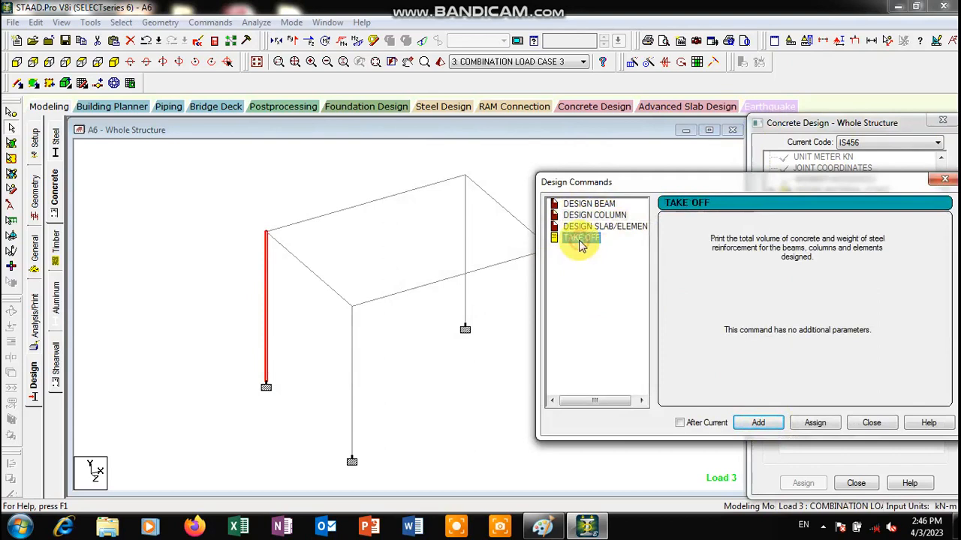
{"action": "left_click", "coordinate": [754, 423]}
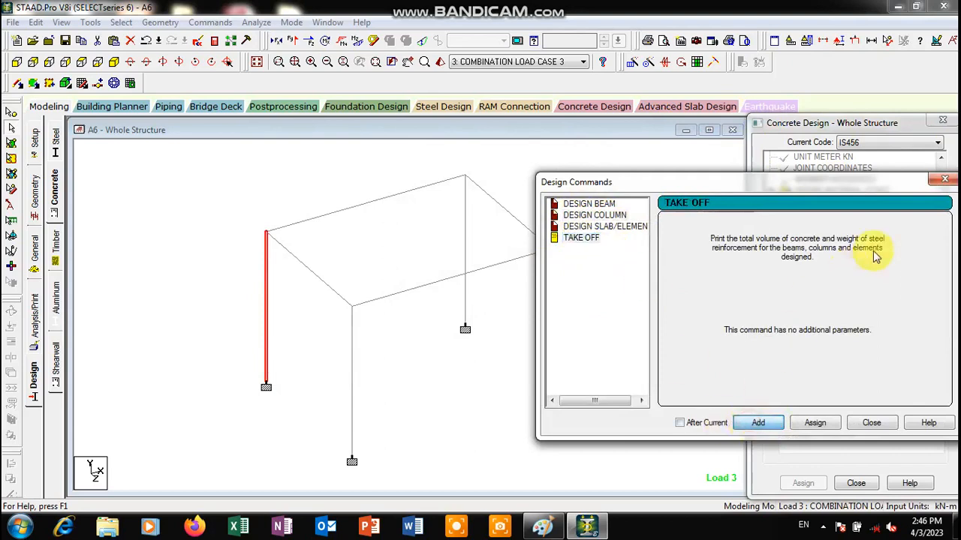
Close the design commands and assign the FC 25000, FYMAIN 500000 and FYSEC 500000 parameters to all members in the view.
{"action": "left_click", "coordinate": [942, 181]}
{"action": "scroll", "coordinate": [938, 300], "scroll_direction": "down", "scroll_amount": 3}
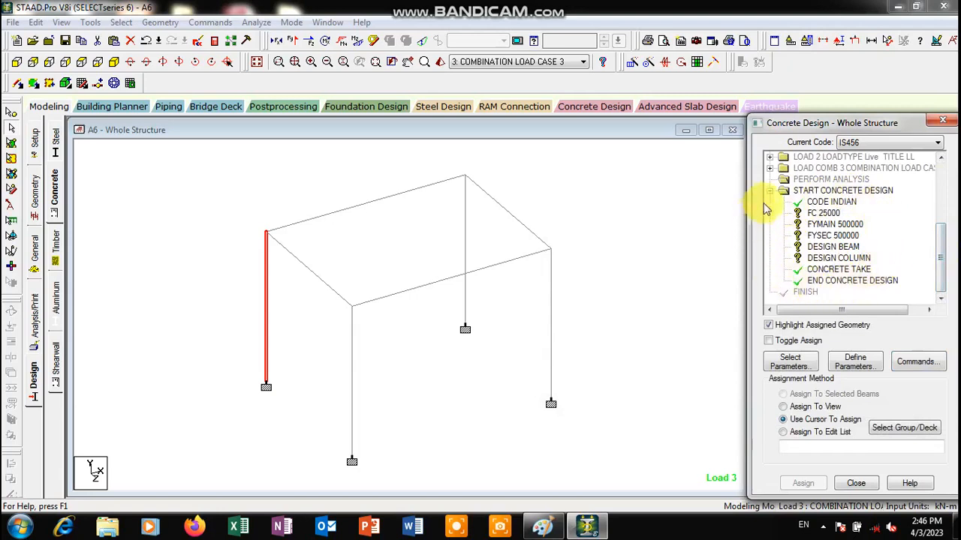
{"action": "left_click", "coordinate": [829, 216]}
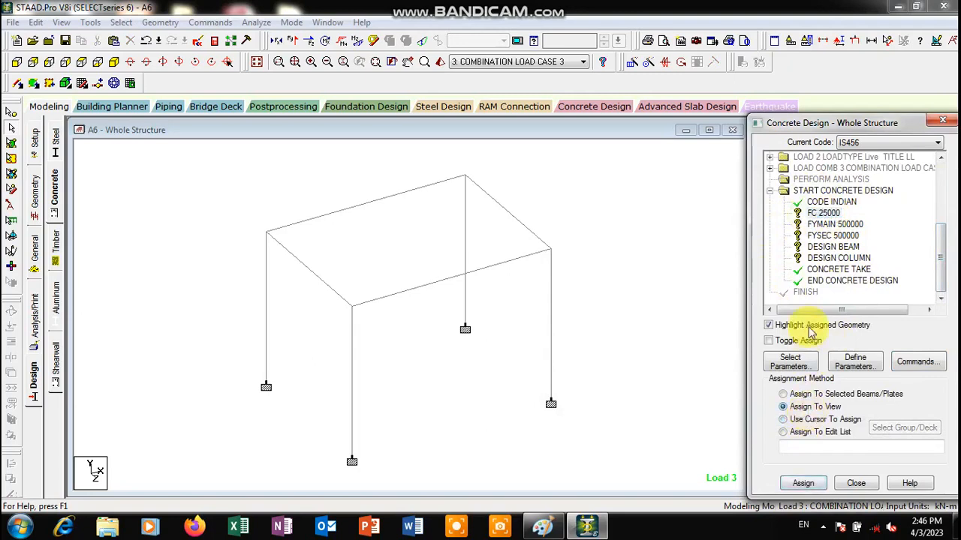
{"action": "key", "text": "Return"}
{"action": "left_click", "coordinate": [839, 225]}
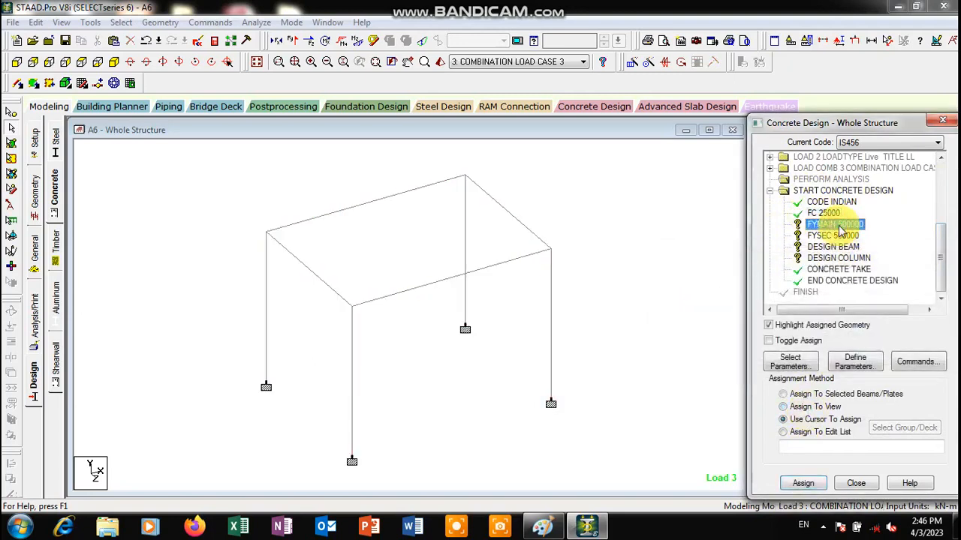
{"action": "key", "text": "Return"}
{"action": "key", "text": "Return"}
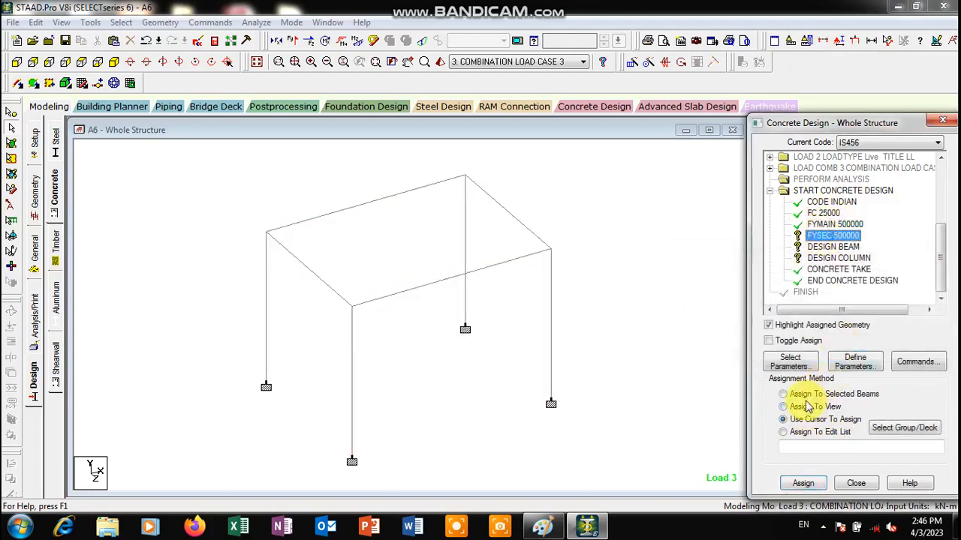
{"action": "key", "text": "Return"}
{"action": "key", "text": "Return"}
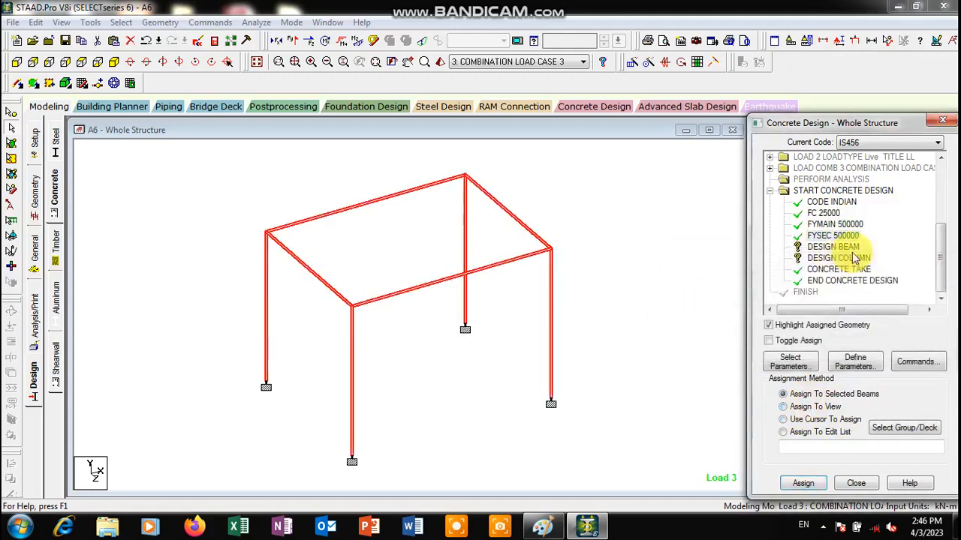
Assign the DESIGN BEAM command to all roof beams parallel to the X and Z axes.
{"action": "left_click", "coordinate": [833, 247]}
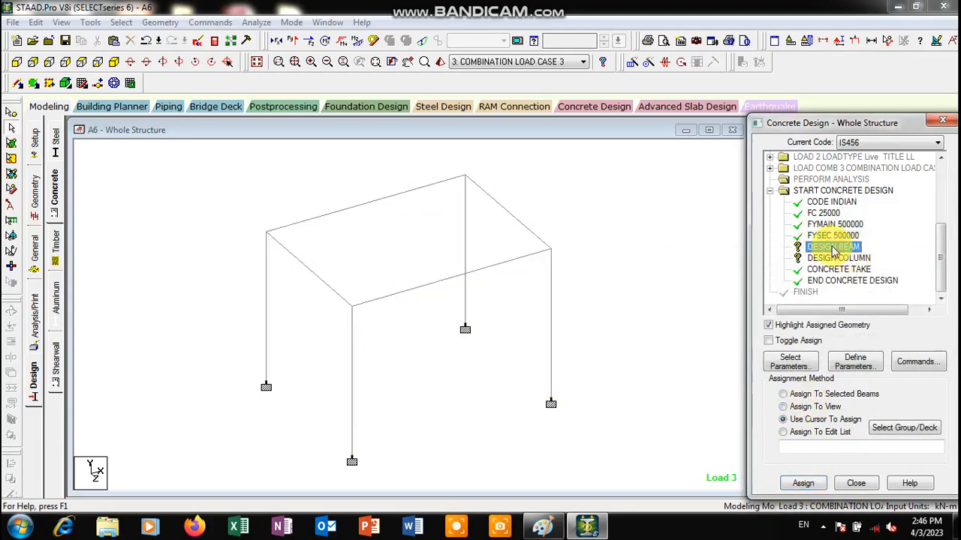
{"action": "left_click", "coordinate": [117, 23]}
{"action": "mouse_move", "coordinate": [252, 280]}
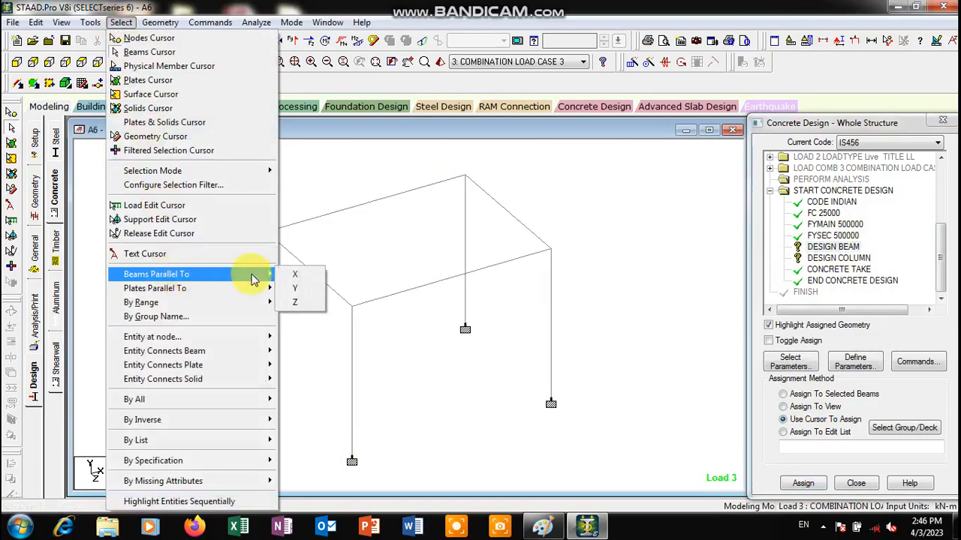
{"action": "left_click", "coordinate": [294, 274]}
{"action": "left_click", "coordinate": [121, 21]}
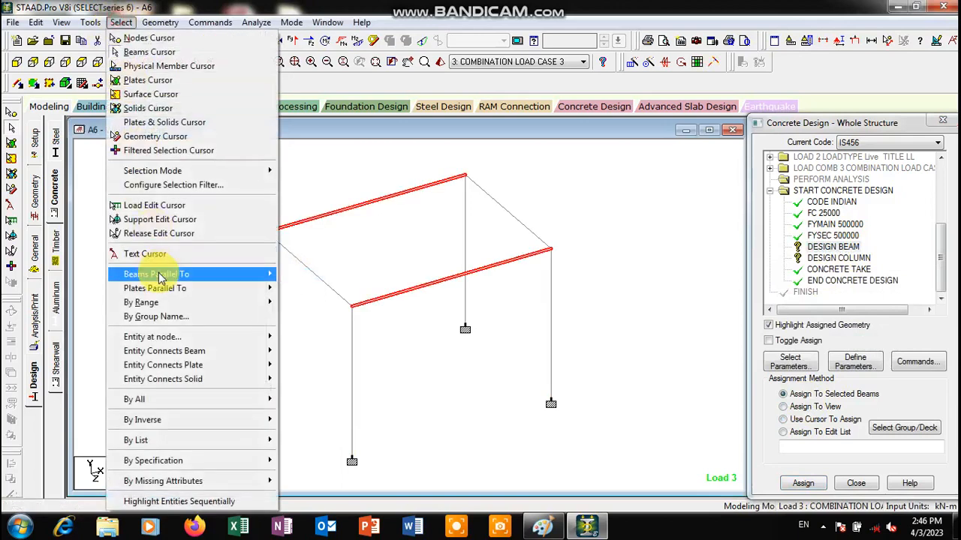
{"action": "mouse_move", "coordinate": [160, 276]}
{"action": "left_click", "coordinate": [303, 304]}
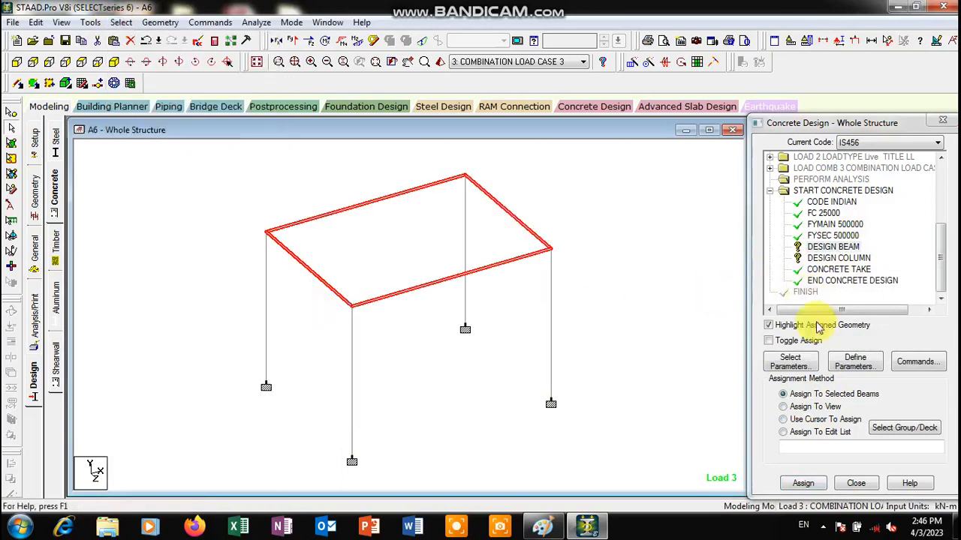
{"action": "left_click", "coordinate": [804, 484]}
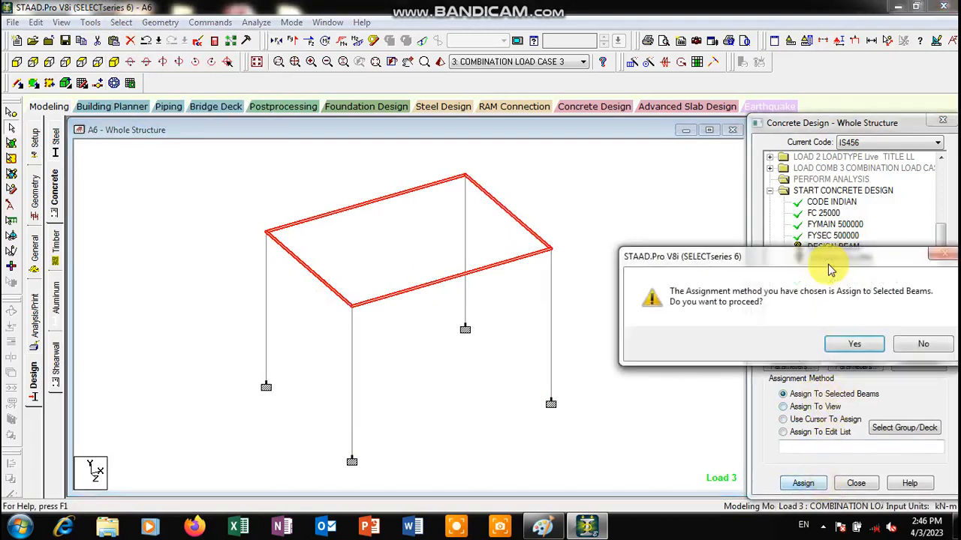
{"action": "left_click", "coordinate": [793, 343]}
Assign the DESIGN COLUMN command to the four columns parallel to the Y axis.
{"action": "left_click", "coordinate": [842, 259]}
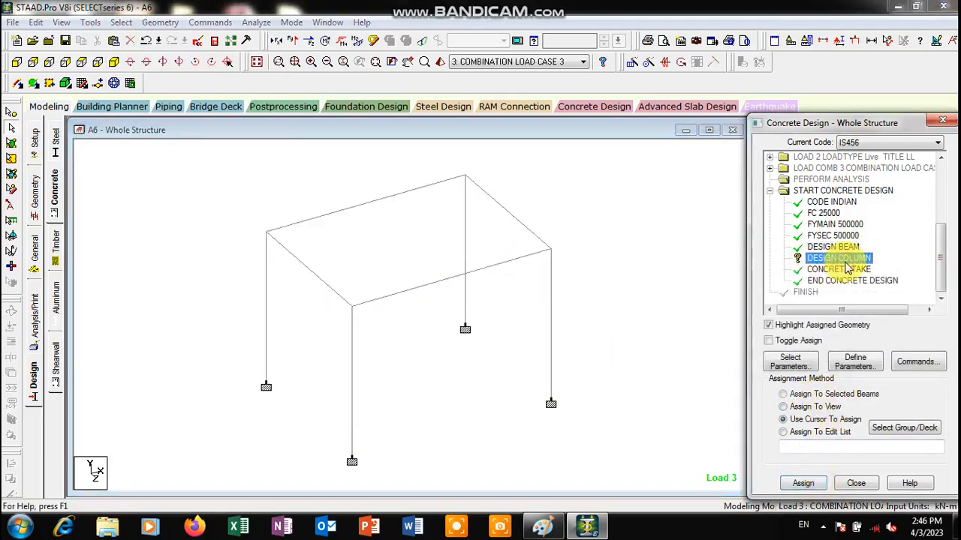
{"action": "left_click", "coordinate": [120, 23]}
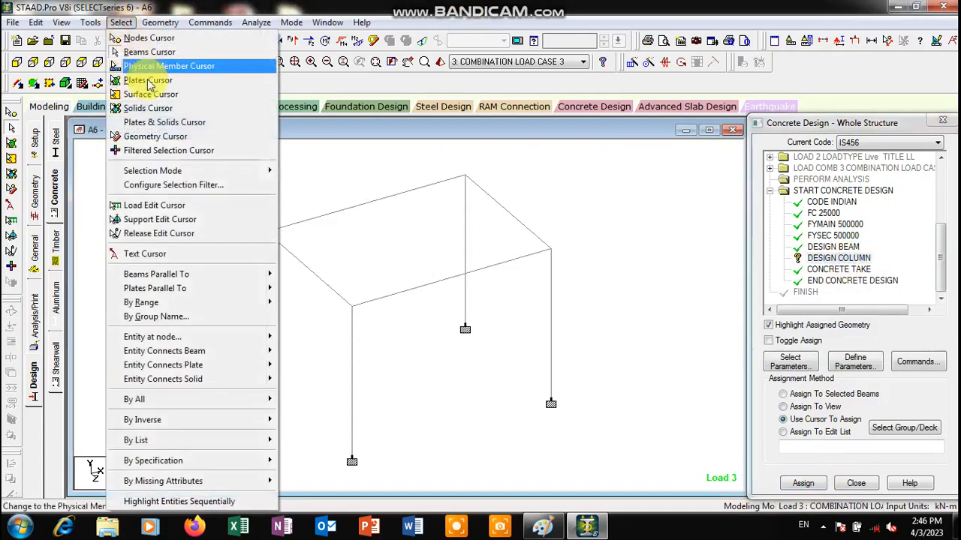
{"action": "mouse_move", "coordinate": [156, 275]}
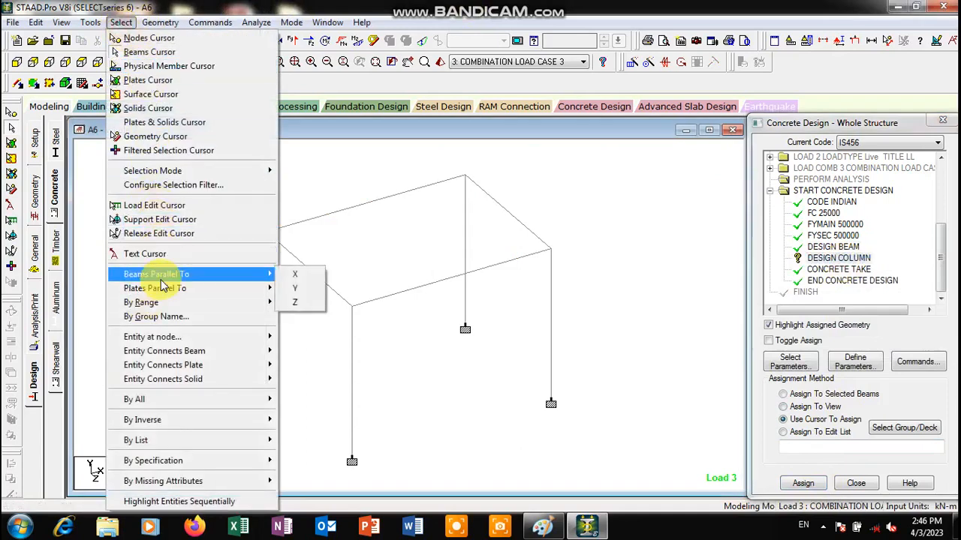
{"action": "left_click", "coordinate": [291, 288]}
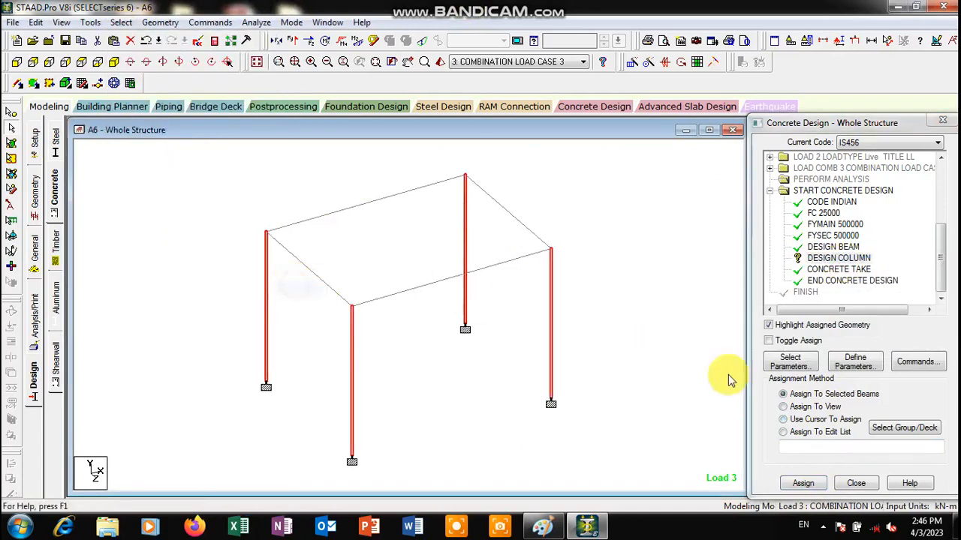
{"action": "left_click", "coordinate": [802, 482]}
{"action": "left_click", "coordinate": [854, 342]}
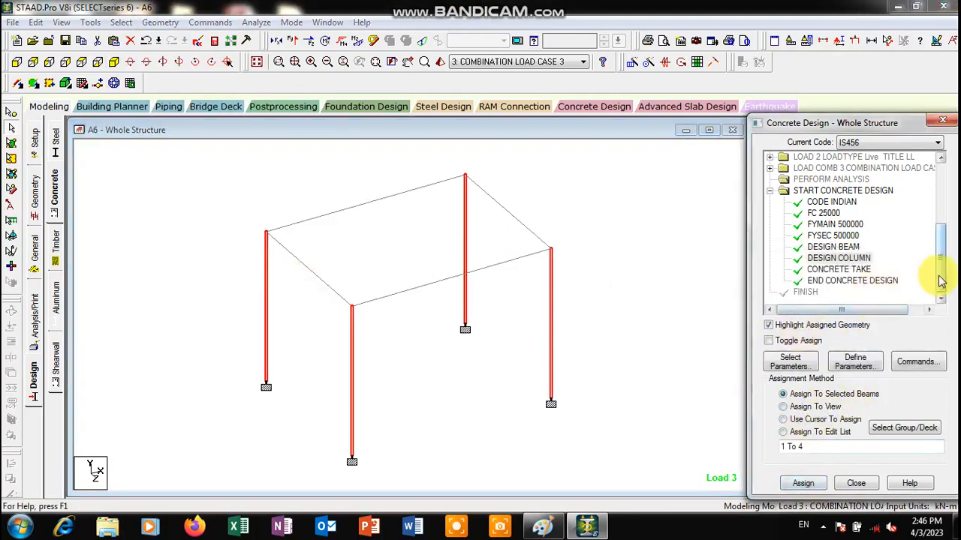
Close the concrete design settings, maximize the structure view, run the analysis and open its output file.
{"action": "left_click", "coordinate": [944, 124]}
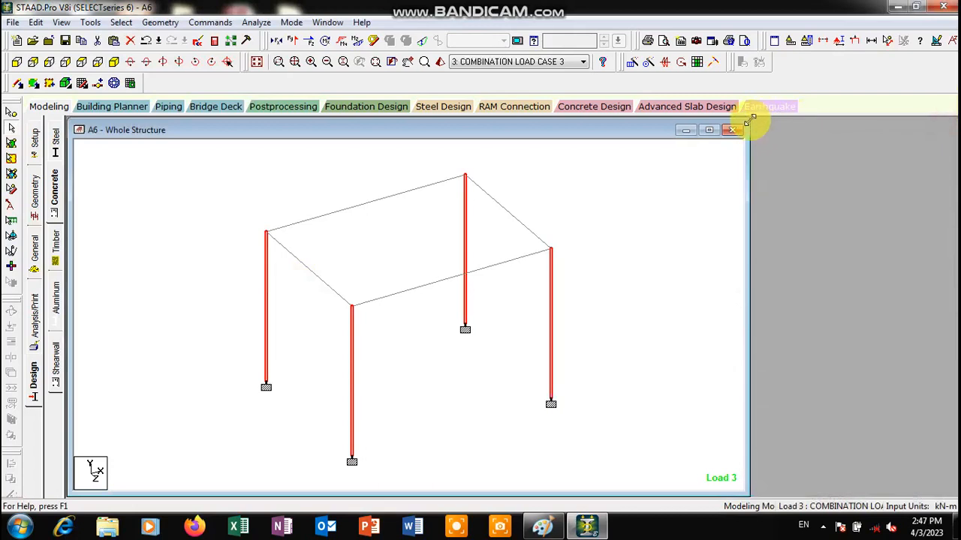
{"action": "left_click", "coordinate": [709, 130]}
{"action": "left_click", "coordinate": [266, 23]}
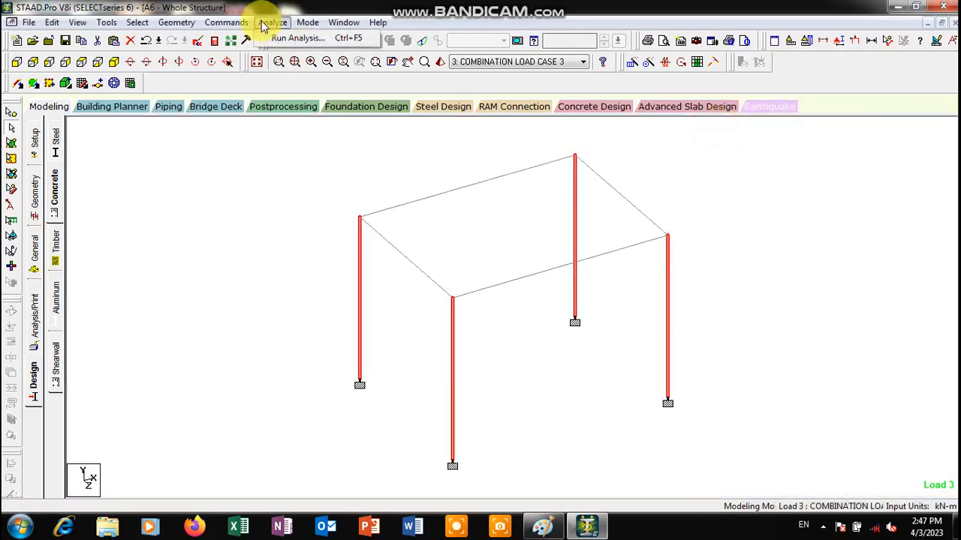
{"action": "left_click", "coordinate": [281, 35]}
{"action": "left_click", "coordinate": [383, 295]}
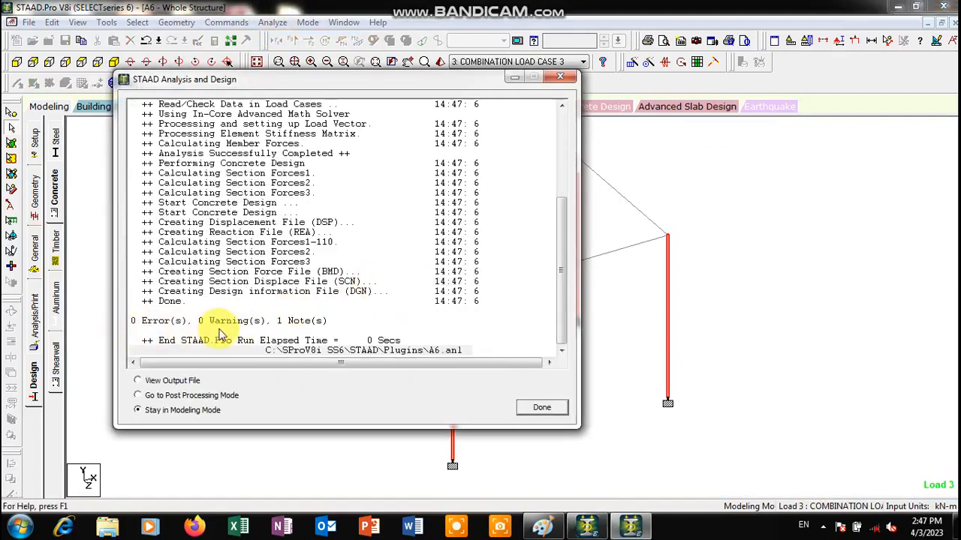
{"action": "left_click", "coordinate": [148, 383]}
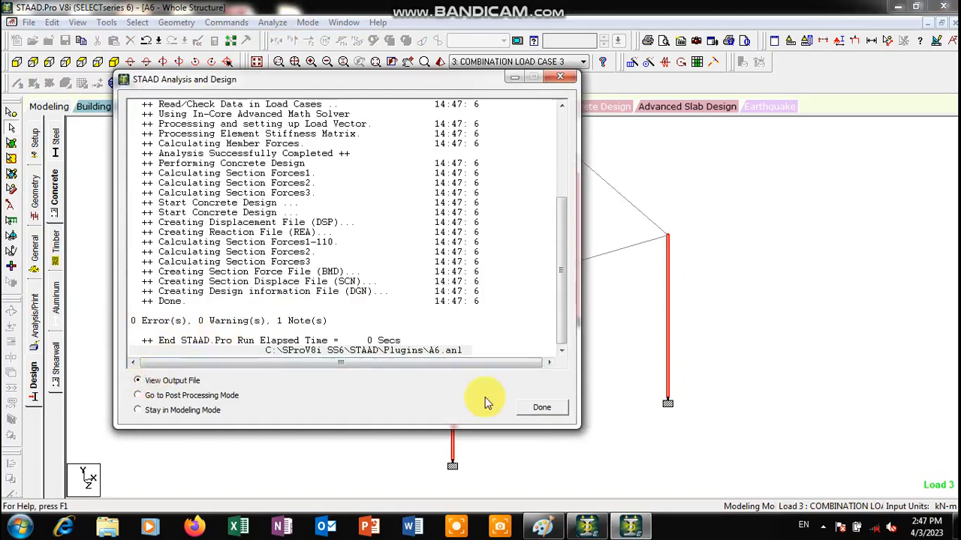
{"action": "left_click", "coordinate": [534, 407]}
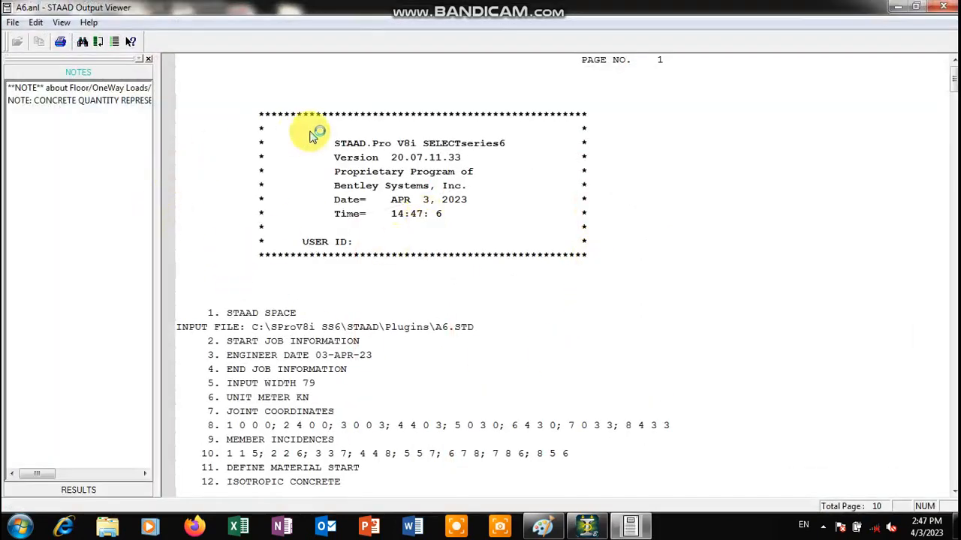
Go to the concrete design results in the output file and examine the required and provided reinforcement of beams 5 to 8.
{"action": "scroll", "coordinate": [308, 232], "scroll_direction": "down", "scroll_amount": 20}
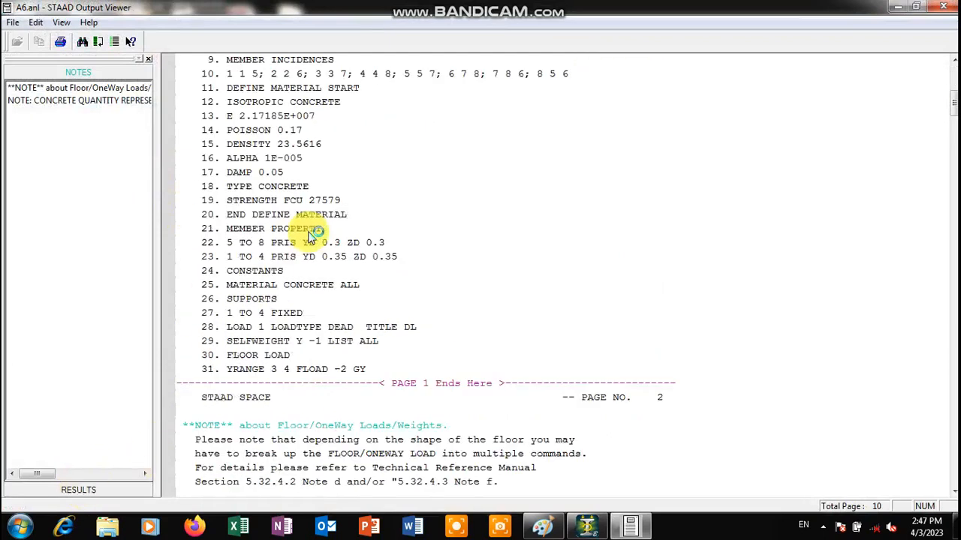
{"action": "left_click", "coordinate": [109, 497]}
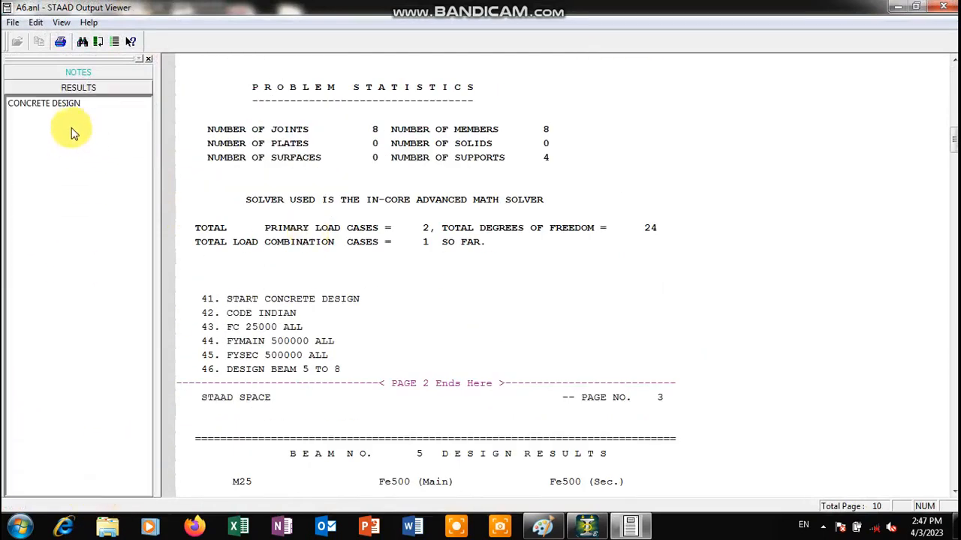
{"action": "left_click", "coordinate": [37, 105]}
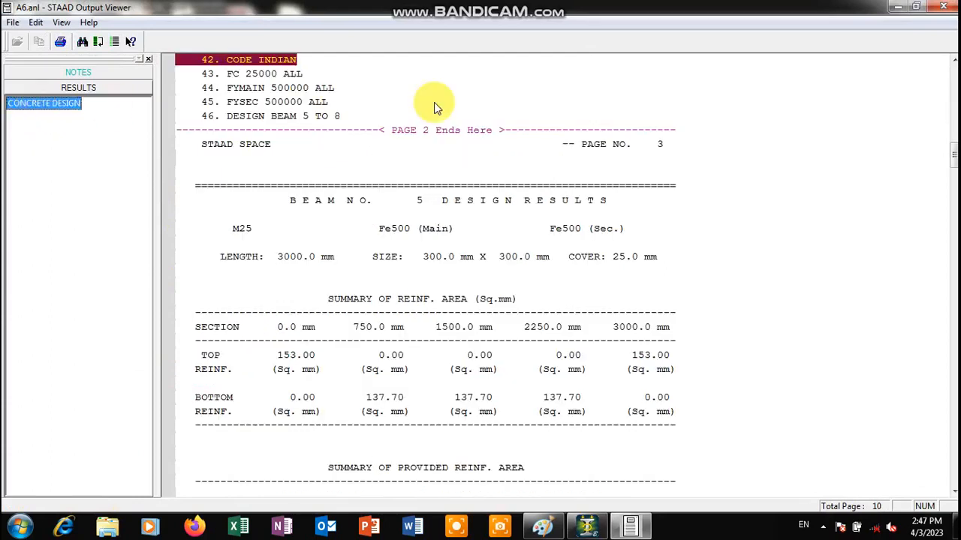
{"action": "left_click", "coordinate": [564, 178]}
{"action": "scroll", "coordinate": [525, 169], "scroll_direction": "down", "scroll_amount": 4}
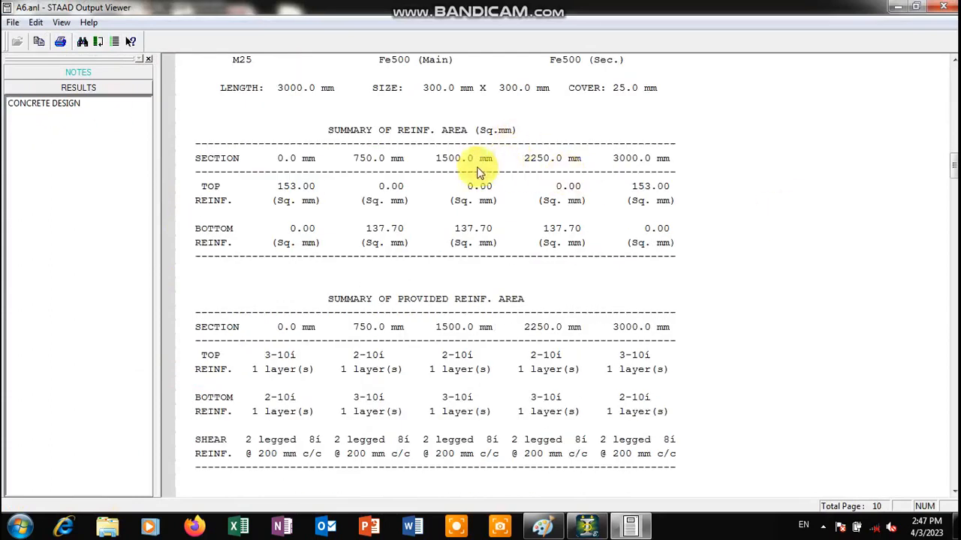
{"action": "scroll", "coordinate": [432, 187], "scroll_direction": "up", "scroll_amount": 3}
{"action": "scroll", "coordinate": [439, 177], "scroll_direction": "down", "scroll_amount": 5}
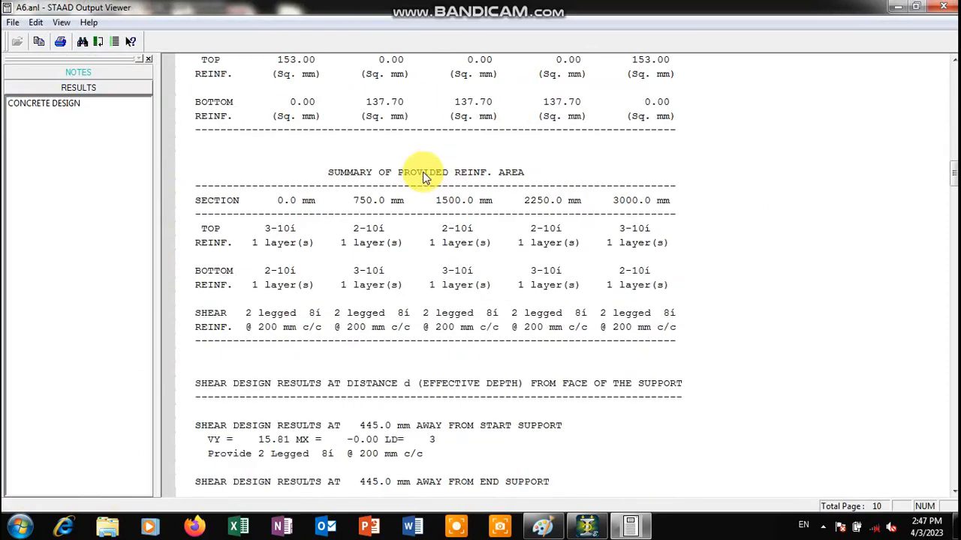
{"action": "scroll", "coordinate": [424, 177], "scroll_direction": "down", "scroll_amount": 20}
{"action": "scroll", "coordinate": [482, 217], "scroll_direction": "down", "scroll_amount": 20}
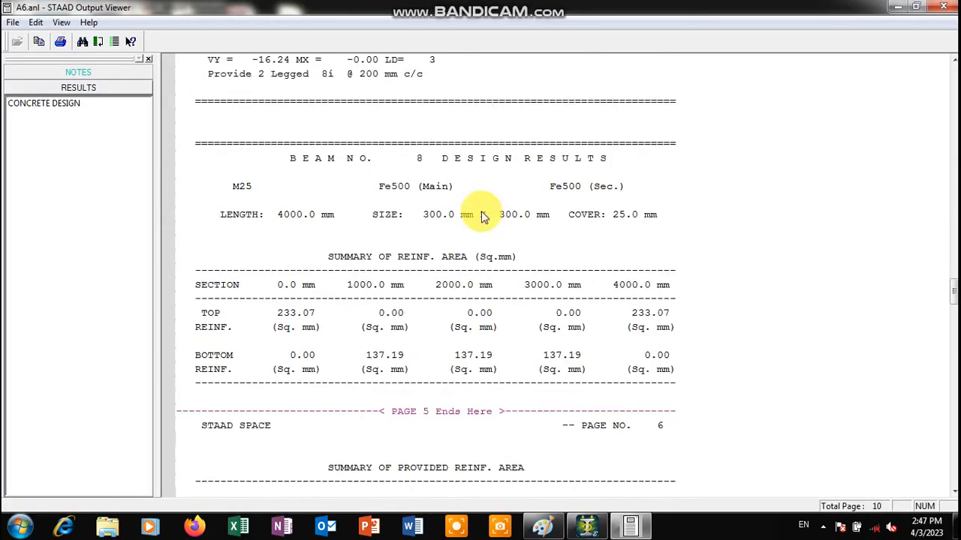
Examine the design results of columns 1 to 4, including main reinforcement, ties and section capacity.
{"action": "scroll", "coordinate": [394, 183], "scroll_direction": "down", "scroll_amount": 20}
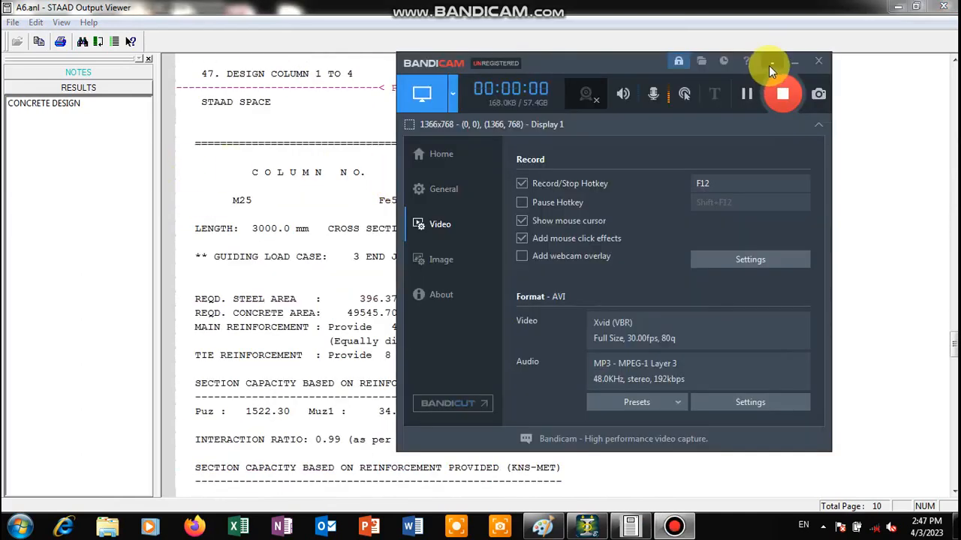
{"action": "left_click", "coordinate": [772, 63]}
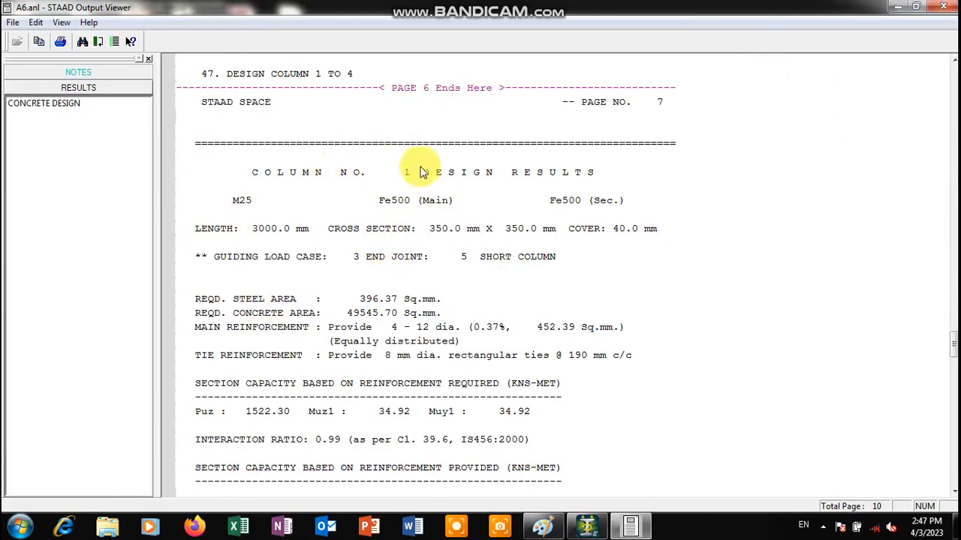
{"action": "scroll", "coordinate": [480, 221], "scroll_direction": "down", "scroll_amount": 2}
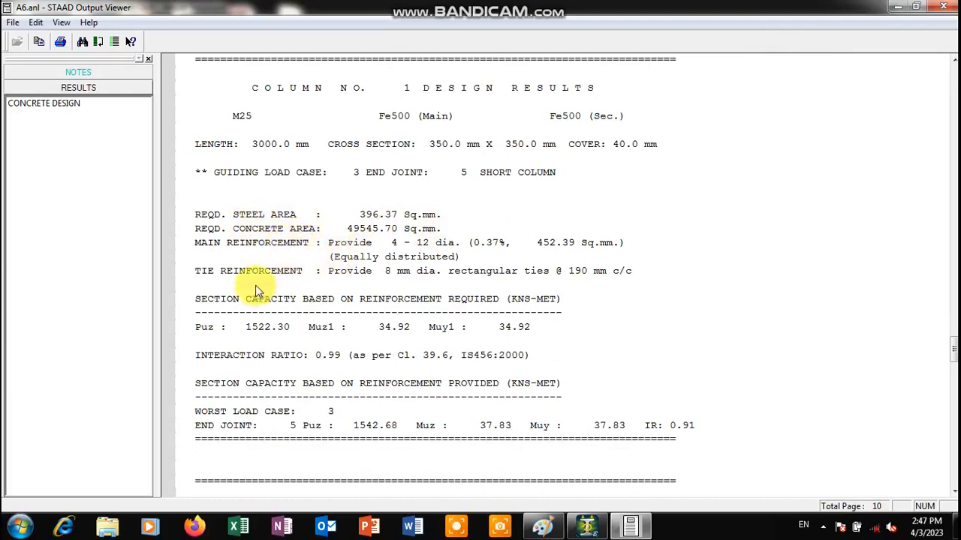
{"action": "scroll", "coordinate": [256, 289], "scroll_direction": "down", "scroll_amount": 3}
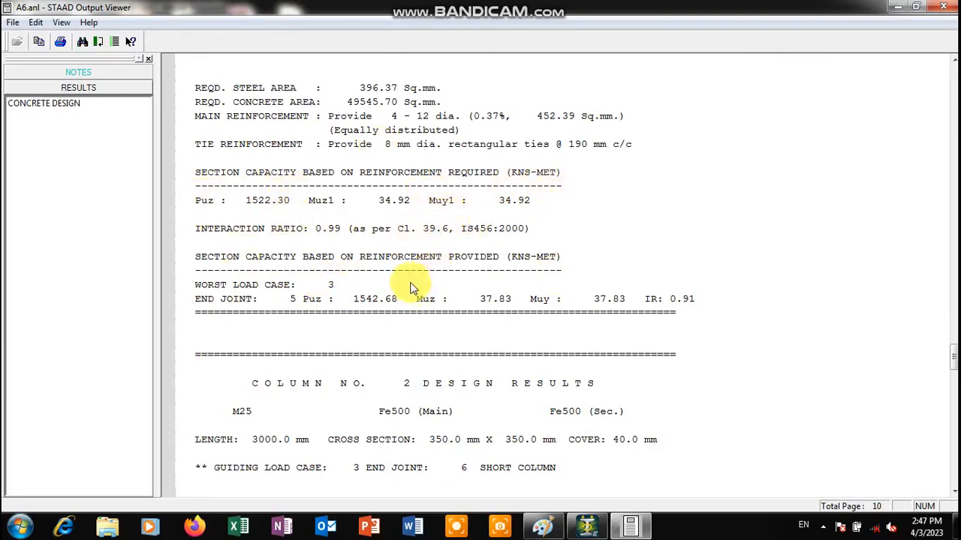
{"action": "scroll", "coordinate": [409, 278], "scroll_direction": "down", "scroll_amount": 4}
{"action": "scroll", "coordinate": [420, 263], "scroll_direction": "down", "scroll_amount": 10}
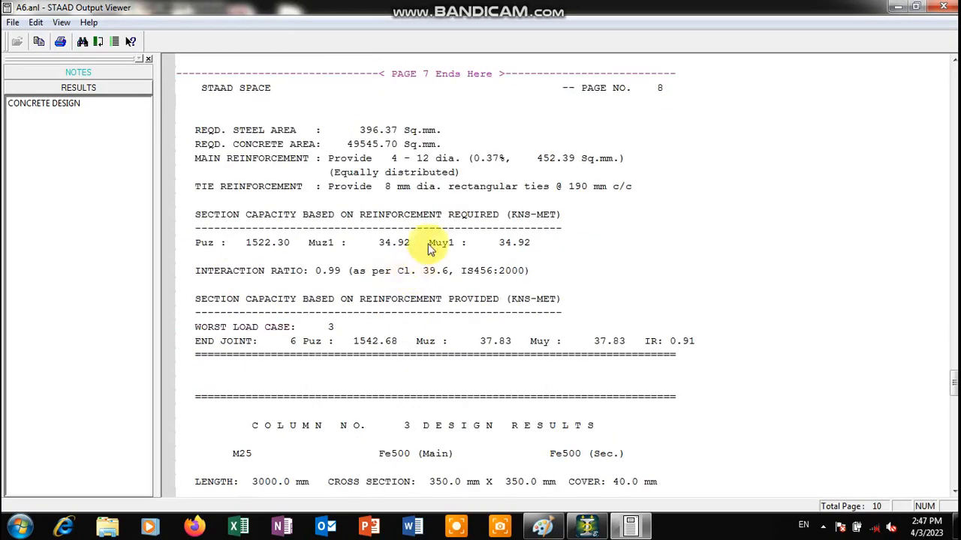
{"action": "scroll", "coordinate": [428, 247], "scroll_direction": "down", "scroll_amount": 20}
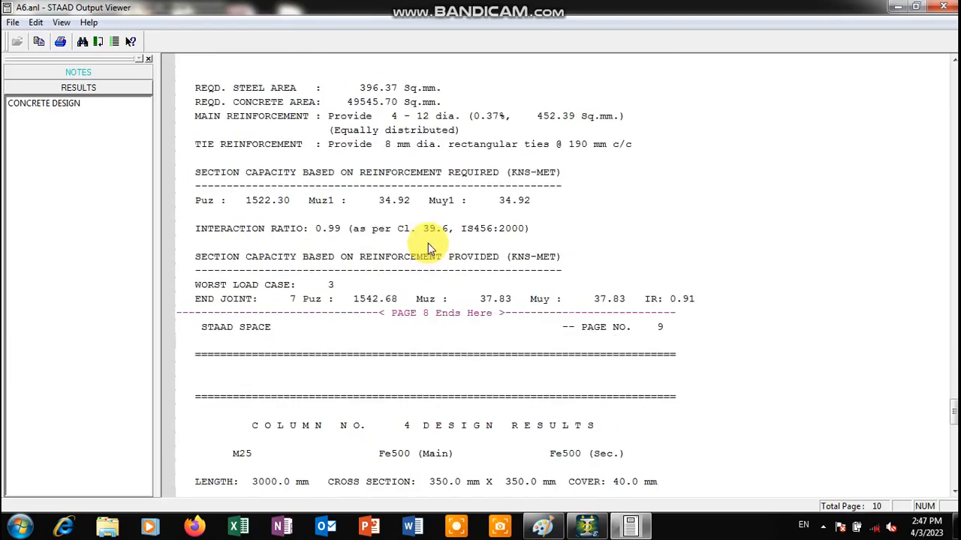
Review the concrete take-off for the total concrete volume and the steel weight by bar diameter.
{"action": "scroll", "coordinate": [427, 248], "scroll_direction": "down", "scroll_amount": 4}
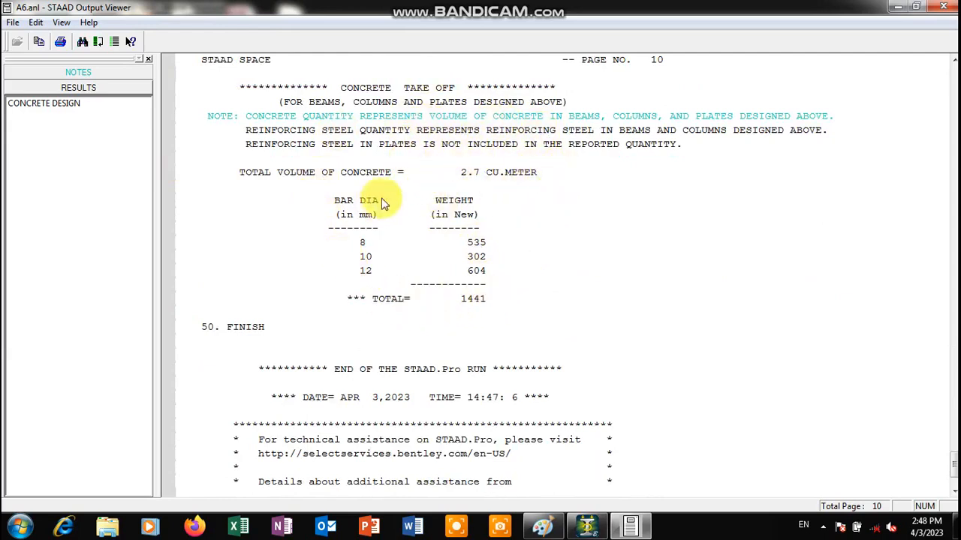
{"action": "scroll", "coordinate": [432, 301], "scroll_direction": "down", "scroll_amount": 2}
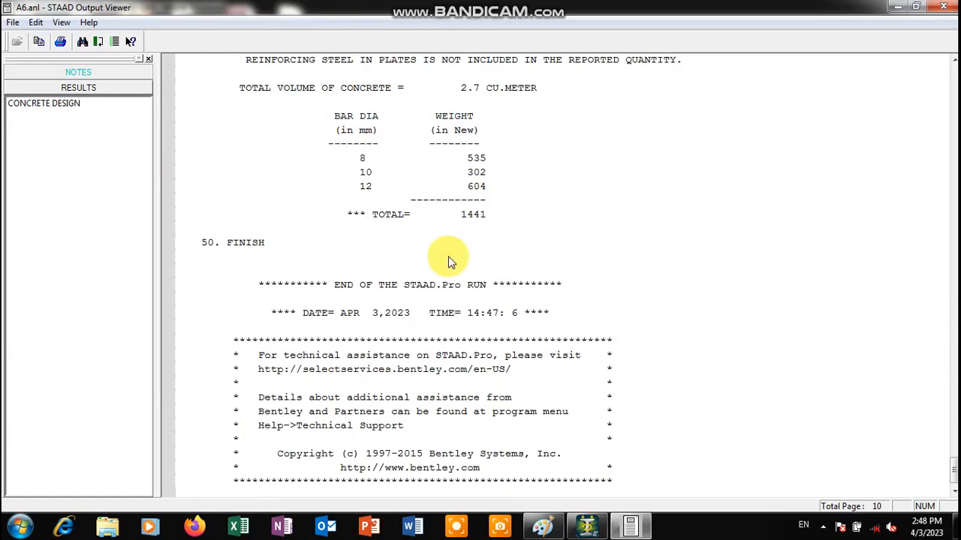
{"action": "scroll", "coordinate": [549, 149], "scroll_direction": "up", "scroll_amount": 5}
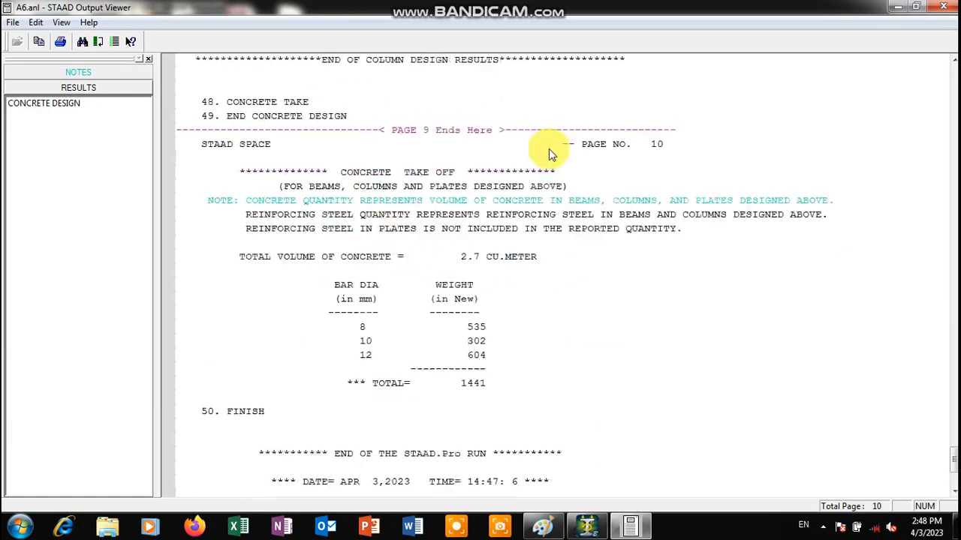
Close the output file and examine the concrete design details of beam 8, the rear 4 m beam.
{"action": "left_click", "coordinate": [947, 8]}
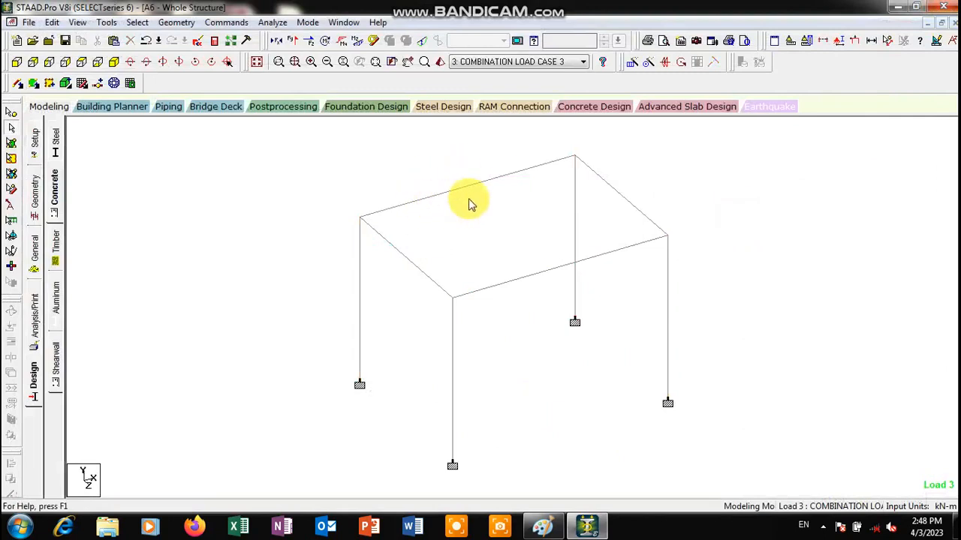
{"action": "left_click", "coordinate": [501, 180]}
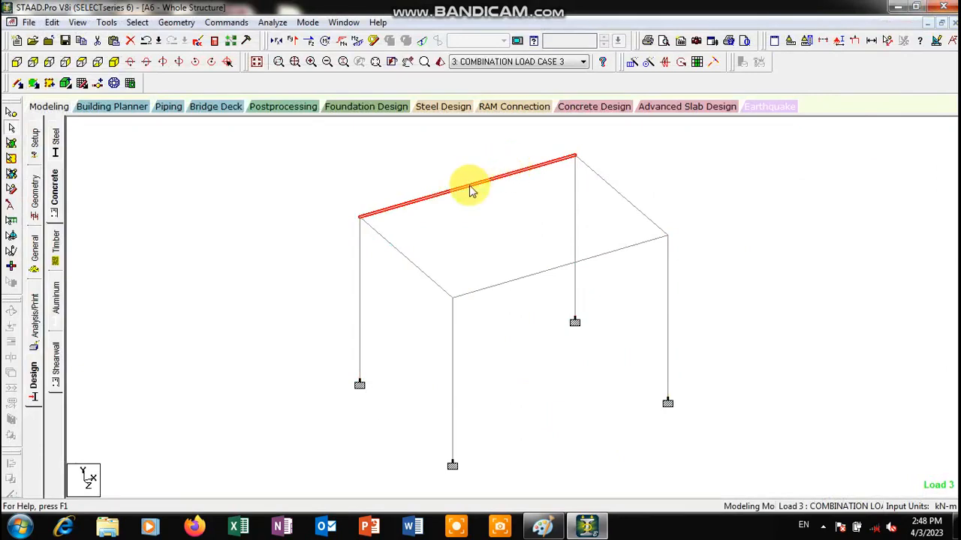
{"action": "mouse_move", "coordinate": [471, 191]}
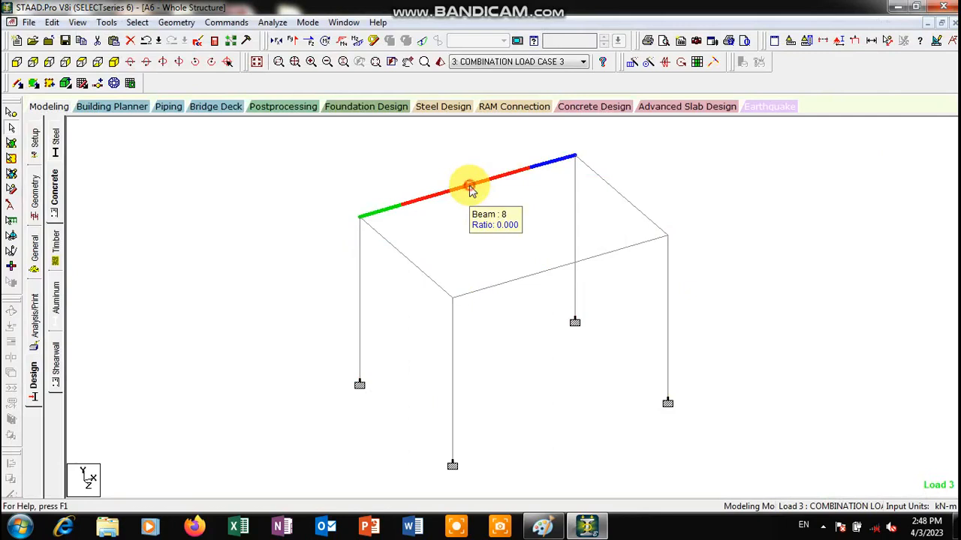
{"action": "double_click", "coordinate": [471, 191]}
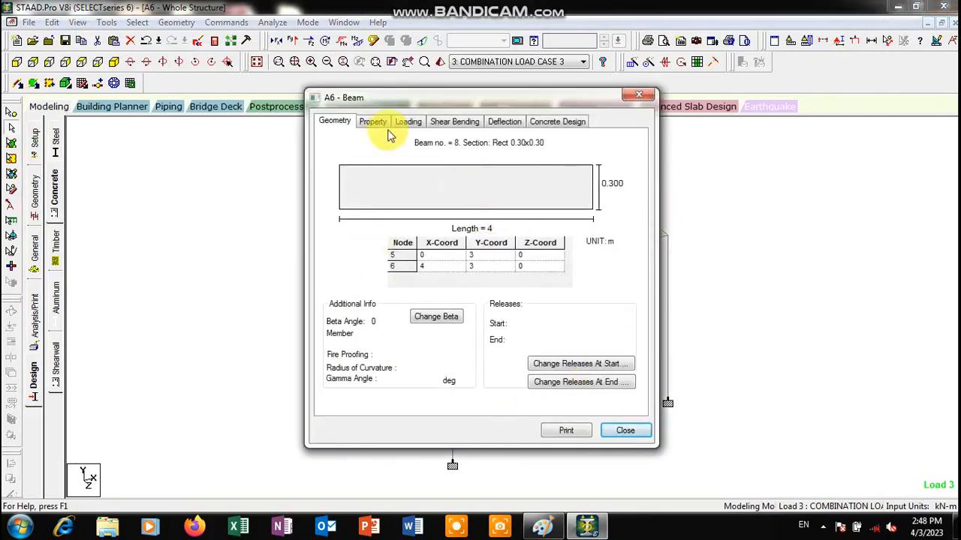
{"action": "left_click", "coordinate": [538, 123]}
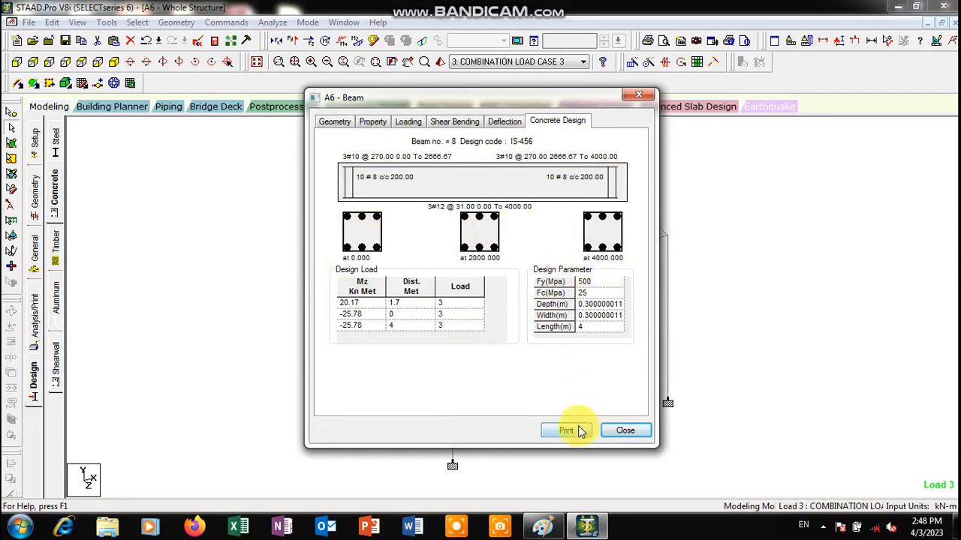
Review beam 8's shear and bending, deflection, loading, section property and geometry data, and close its details.
{"action": "left_click", "coordinate": [462, 128]}
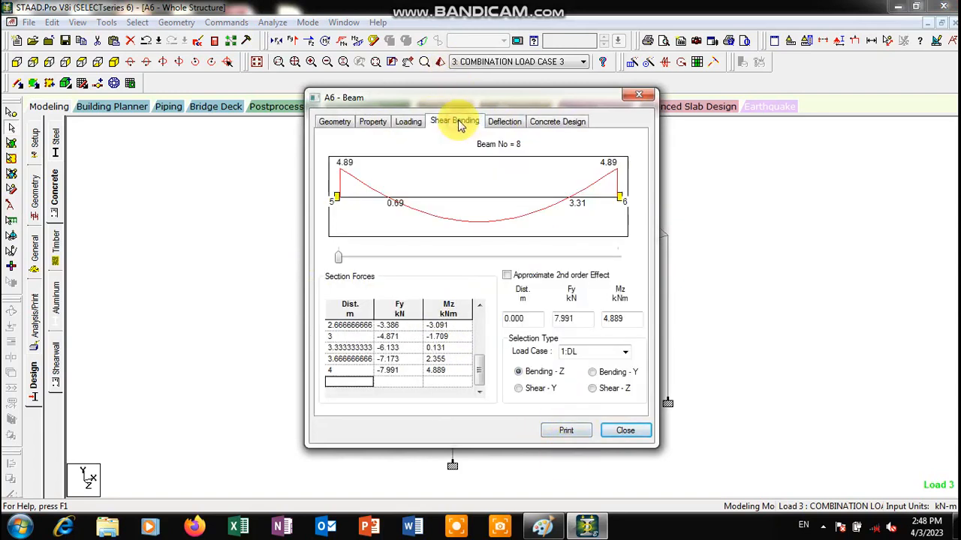
{"action": "left_click", "coordinate": [498, 125]}
{"action": "left_click", "coordinate": [418, 124]}
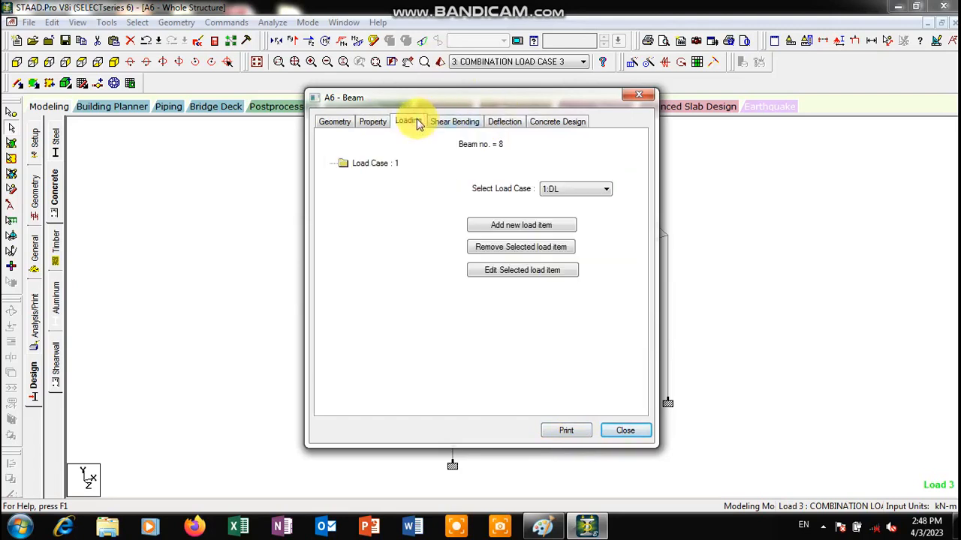
{"action": "left_click", "coordinate": [381, 126]}
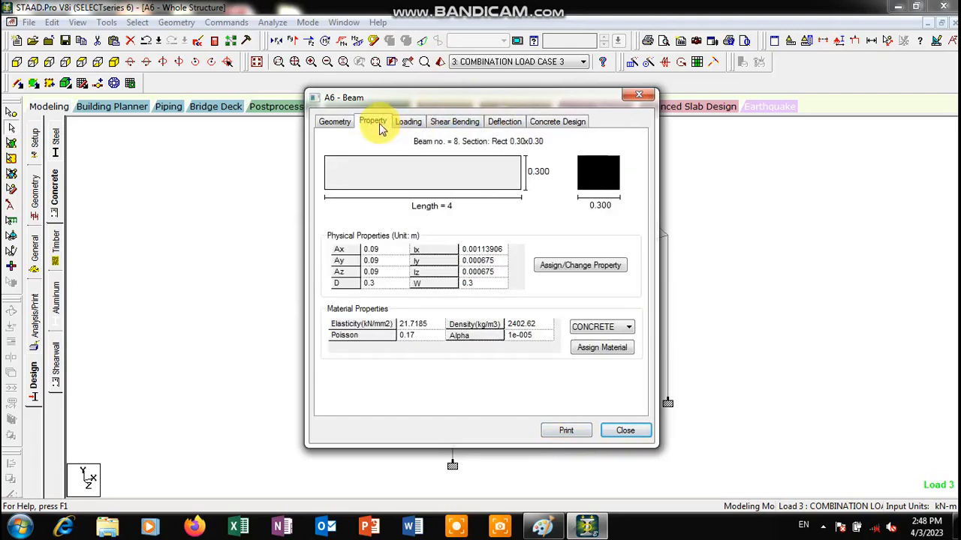
{"action": "left_click", "coordinate": [336, 122]}
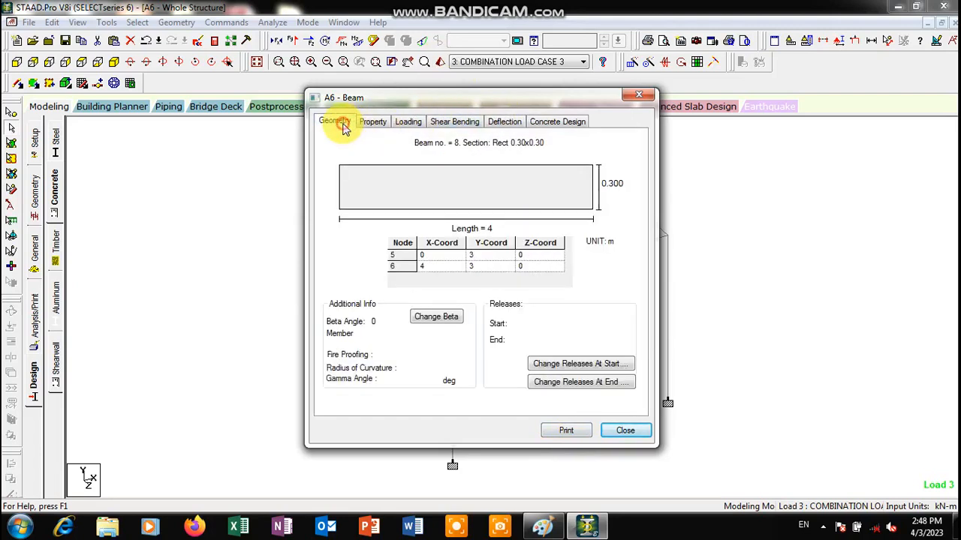
{"action": "left_click", "coordinate": [639, 97]}
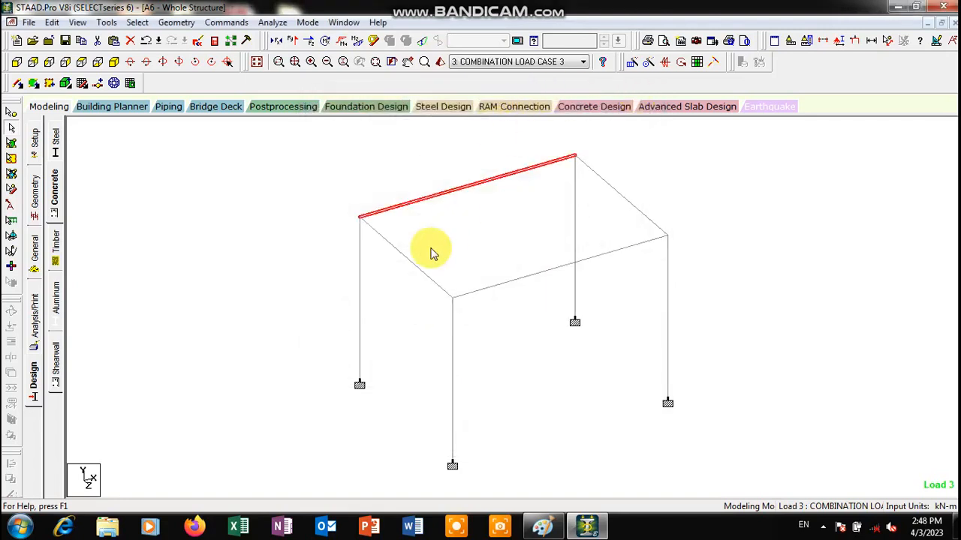
Examine column 1's concrete design, deflection, shear and bending, loading, property and geometry data, close its details and clear the selection.
{"action": "left_click", "coordinate": [359, 268]}
{"action": "double_click", "coordinate": [360, 272]}
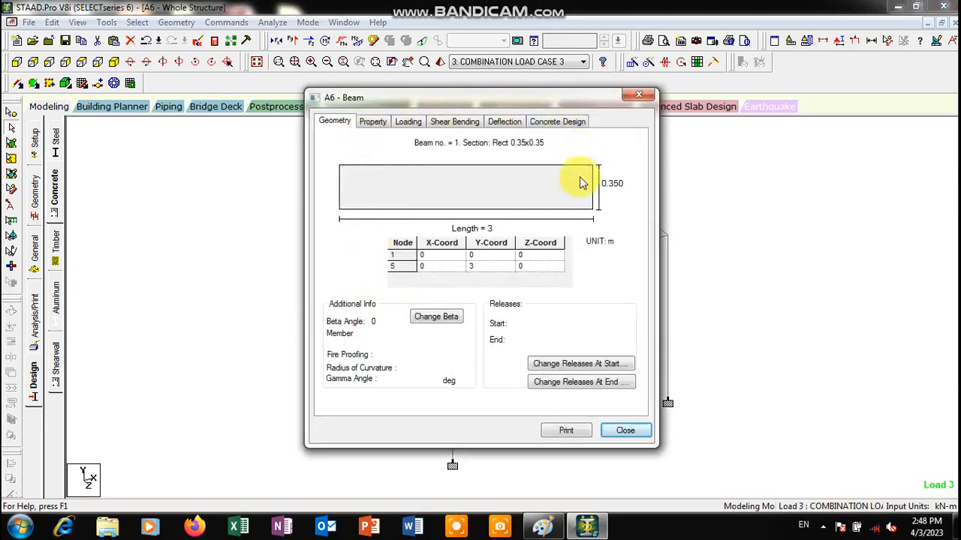
{"action": "left_click", "coordinate": [557, 121]}
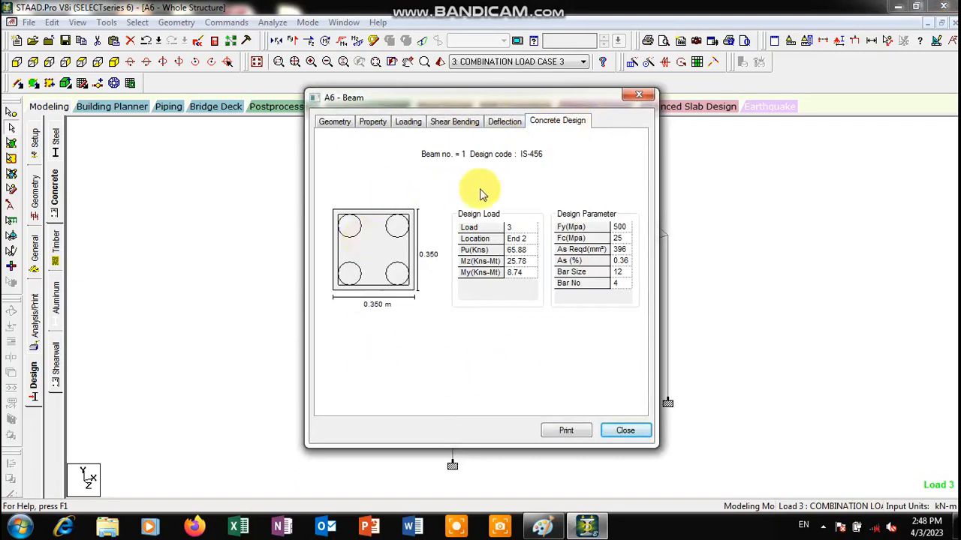
{"action": "left_click", "coordinate": [504, 121]}
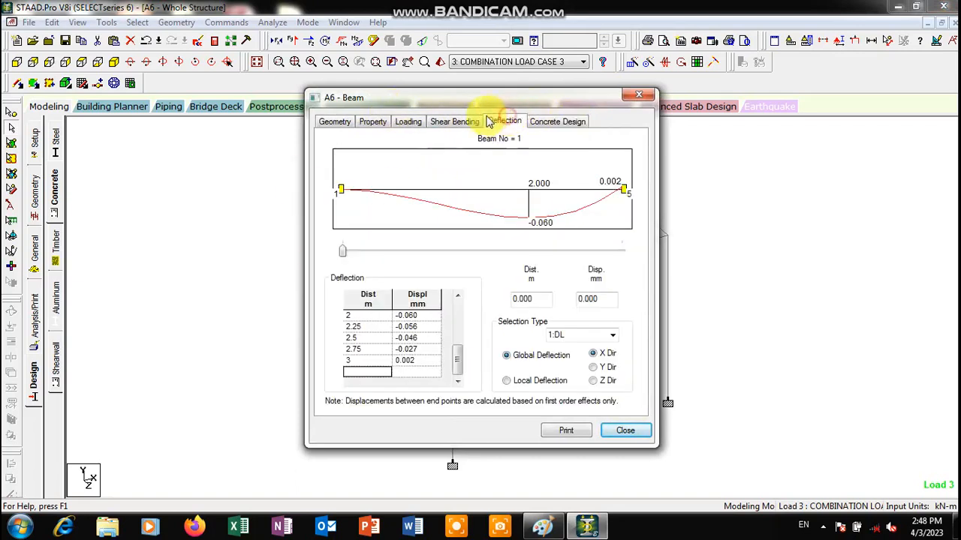
{"action": "left_click", "coordinate": [454, 121]}
{"action": "left_click", "coordinate": [406, 123]}
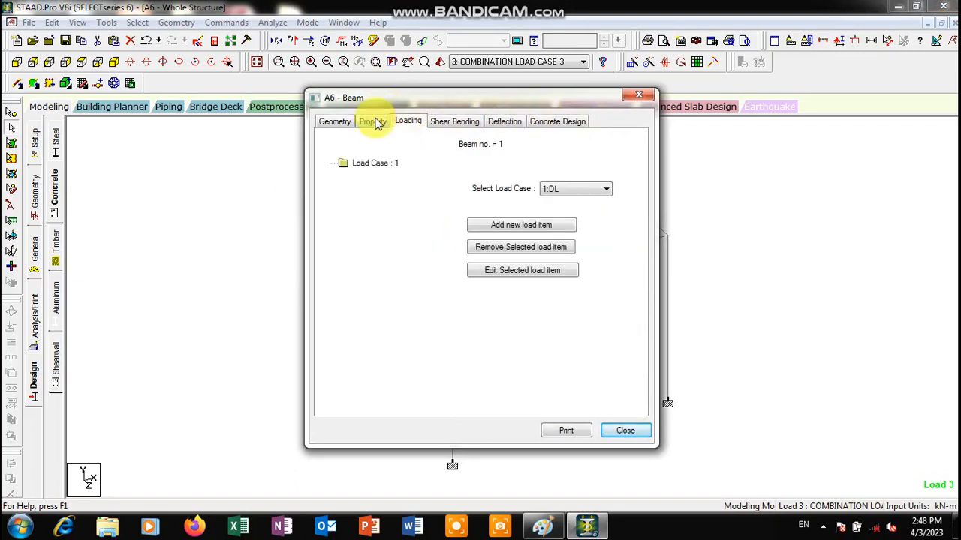
{"action": "left_click", "coordinate": [373, 122]}
{"action": "left_click", "coordinate": [335, 121]}
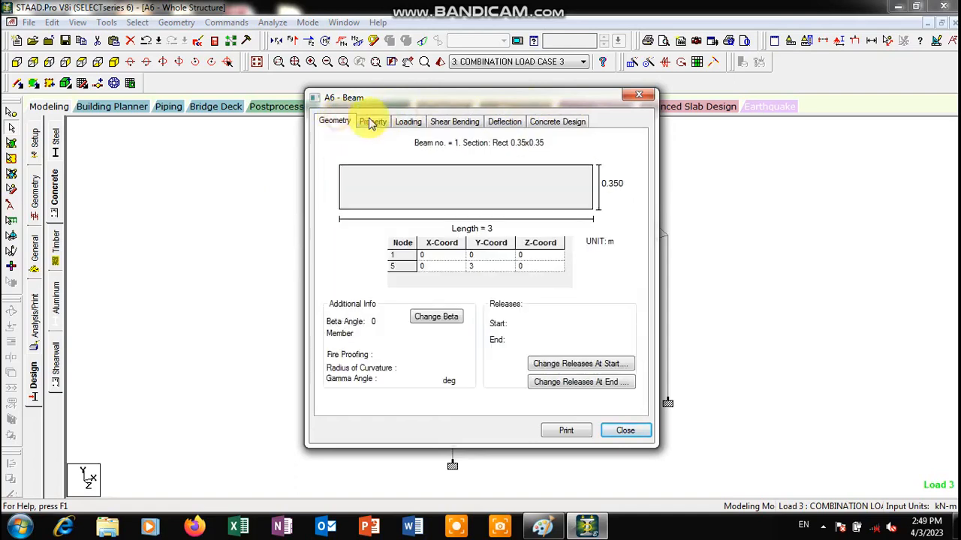
{"action": "left_click", "coordinate": [637, 98]}
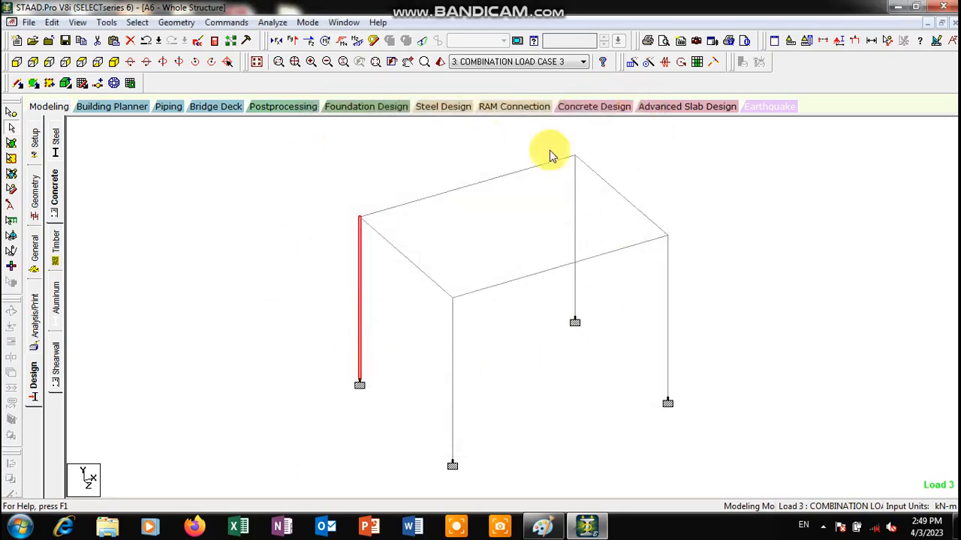
{"action": "left_click", "coordinate": [719, 250]}
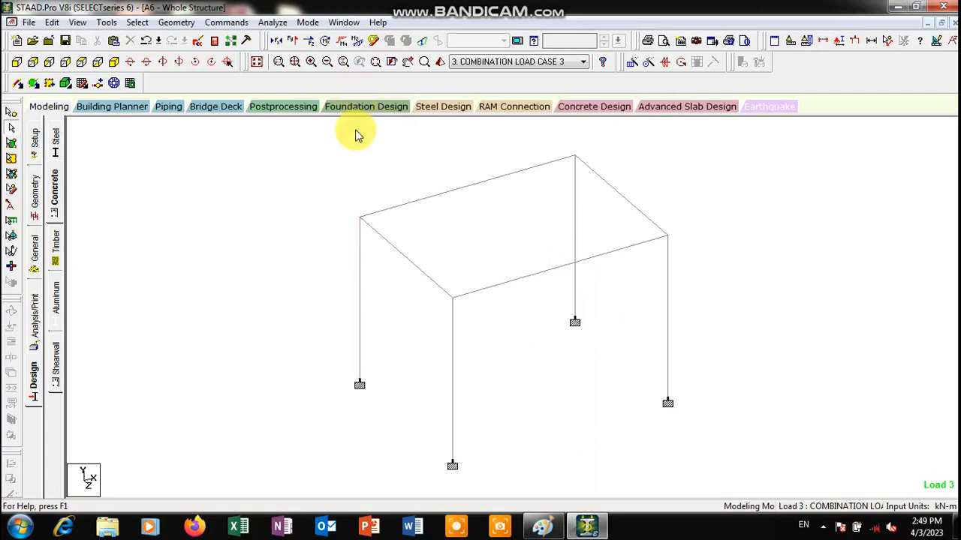
Switch to postprocessing, close the displacement tables, maximize the structure view and display the Shear Y diagram for combination load case 3.
{"action": "left_click", "coordinate": [296, 43]}
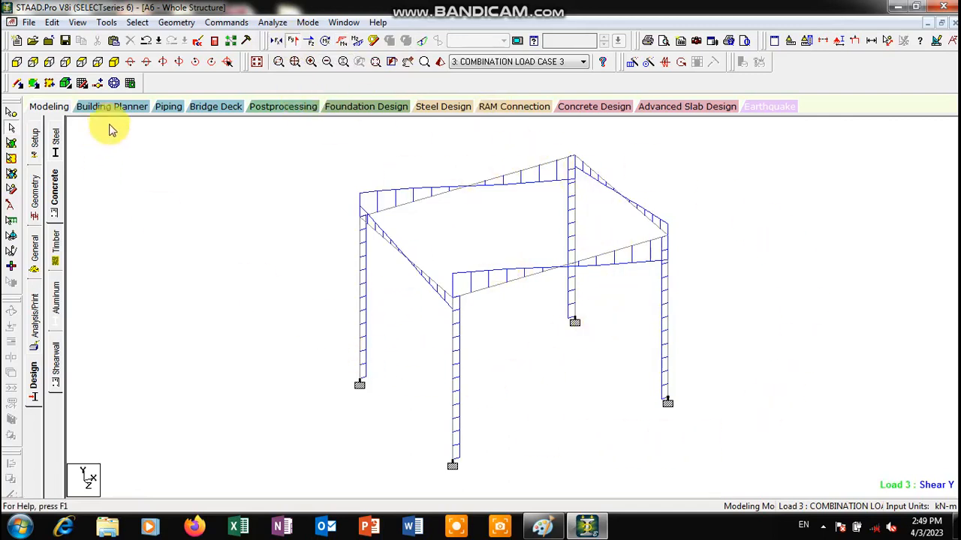
{"action": "left_click", "coordinate": [312, 107]}
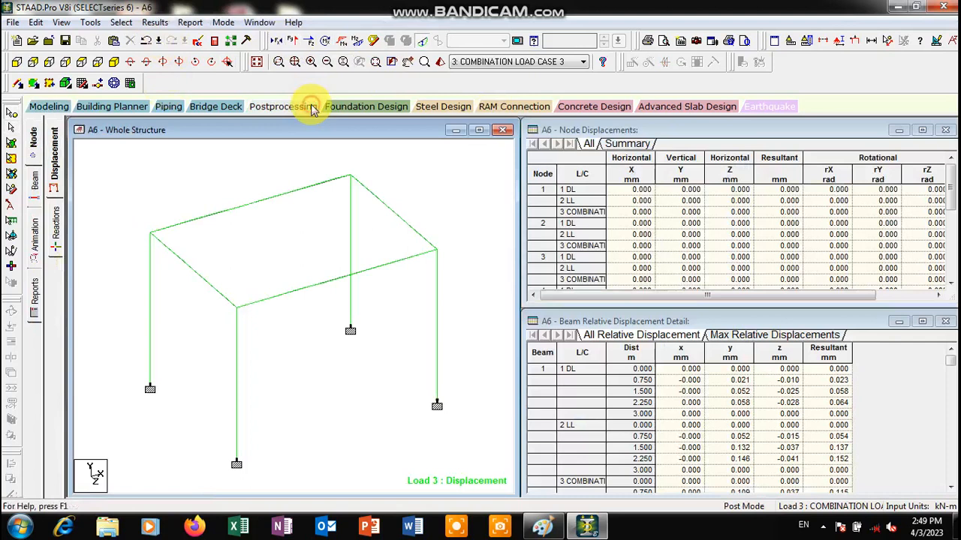
{"action": "left_click", "coordinate": [945, 130]}
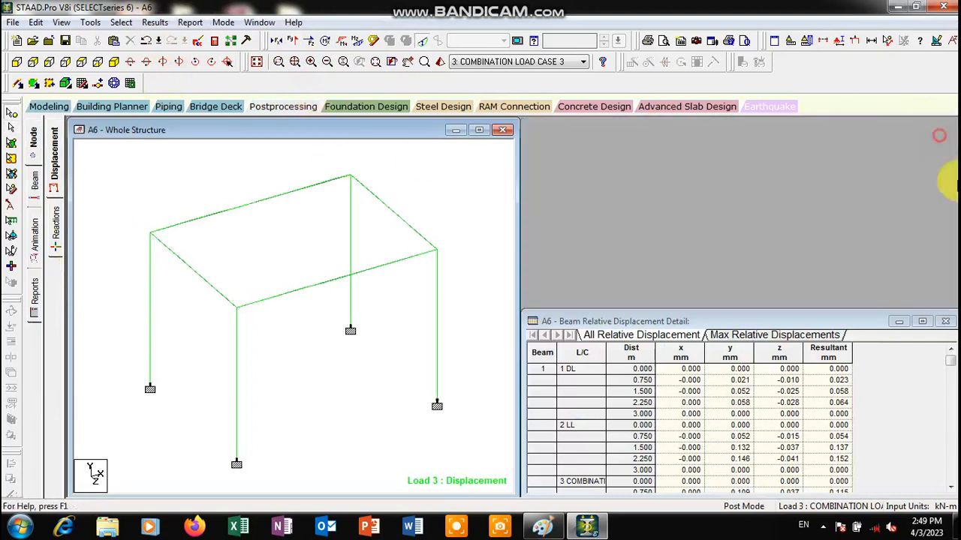
{"action": "left_click", "coordinate": [945, 322]}
{"action": "left_click", "coordinate": [478, 131]}
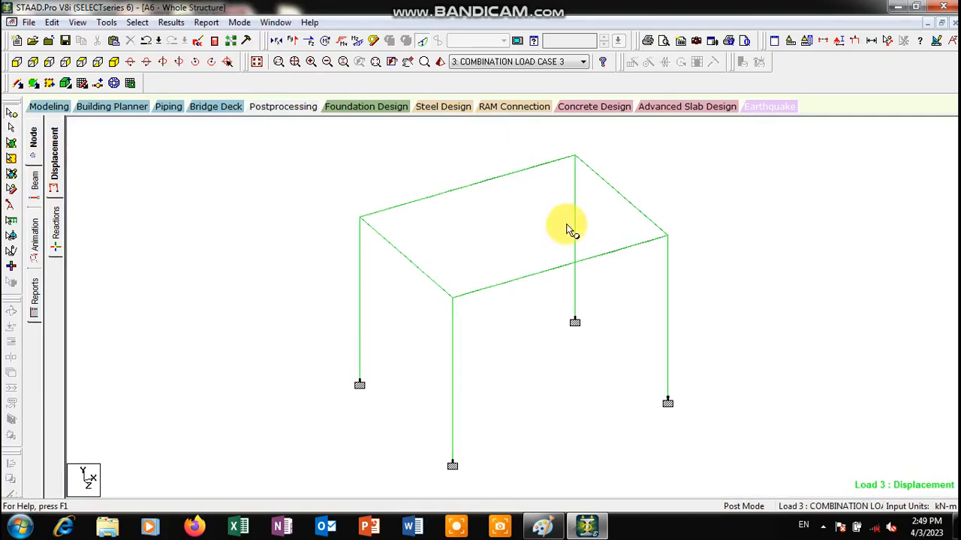
{"action": "left_click", "coordinate": [292, 41]}
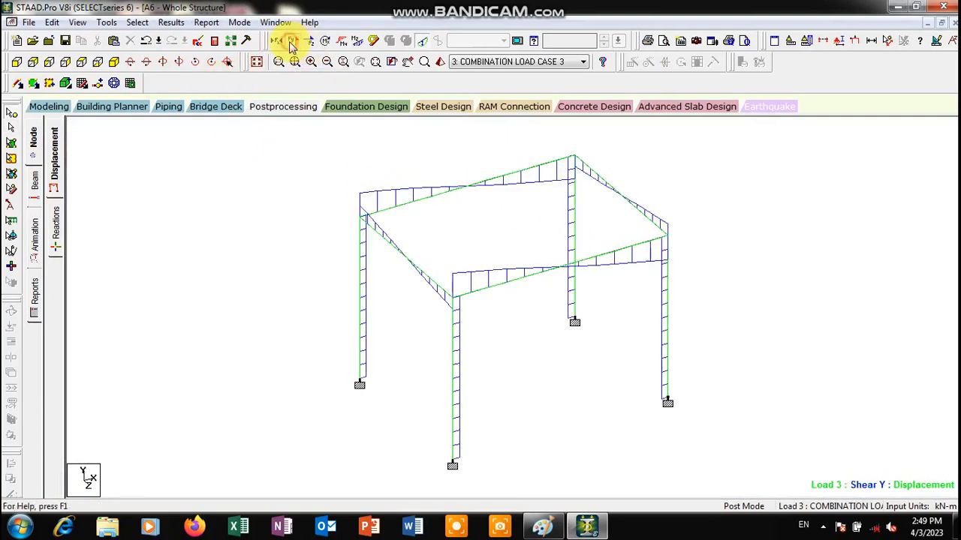
Annotate the support reactions with the Global Y force and Global rZ moment values.
{"action": "left_click", "coordinate": [171, 22]}
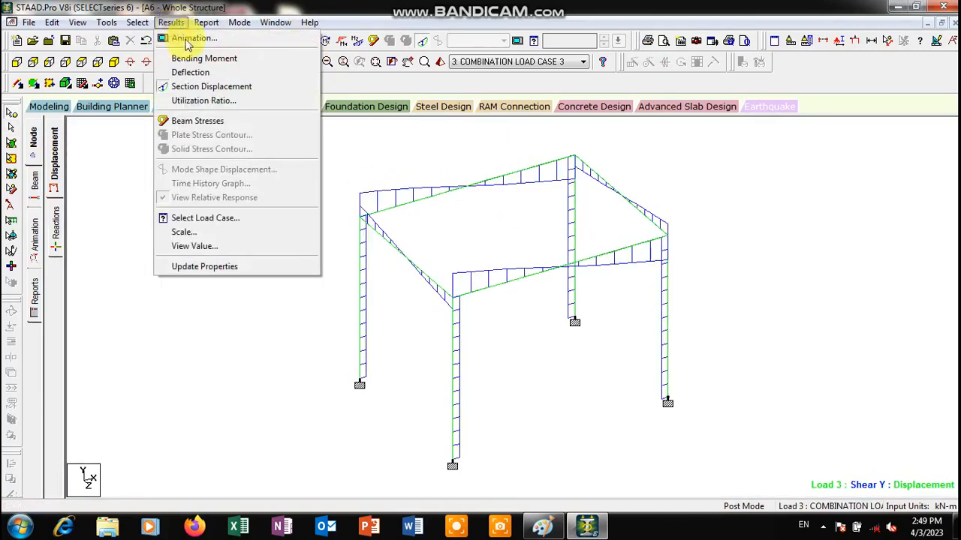
{"action": "left_click", "coordinate": [203, 247]}
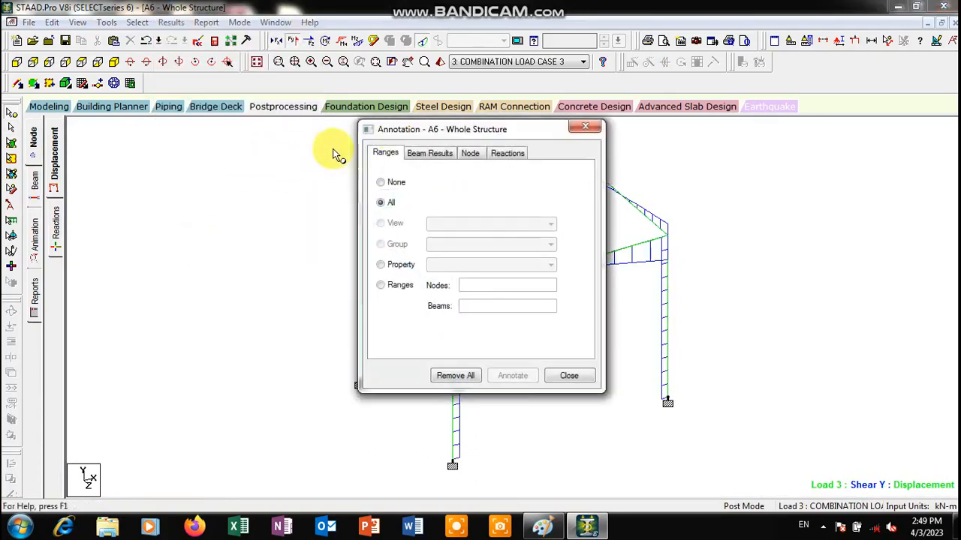
{"action": "left_click", "coordinate": [504, 154]}
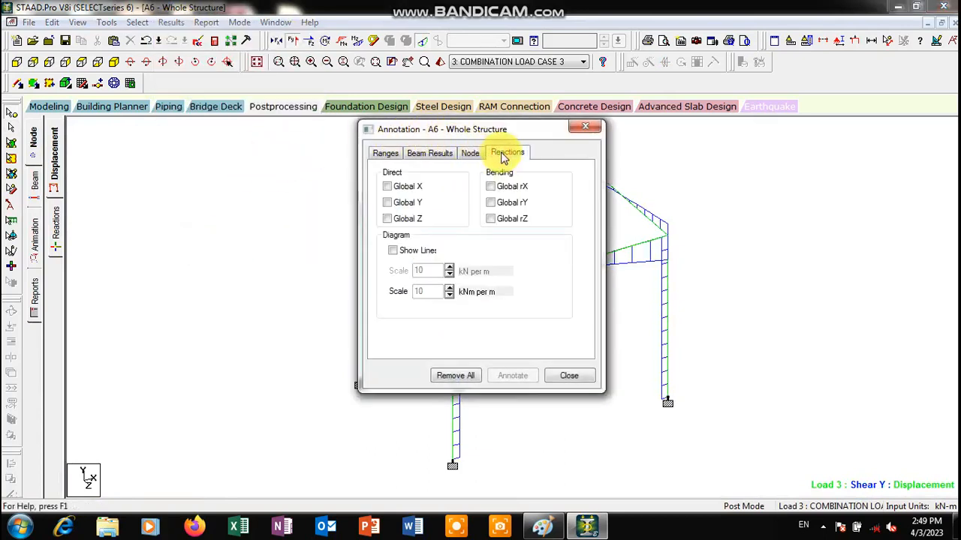
{"action": "left_click", "coordinate": [405, 203]}
{"action": "left_click", "coordinate": [492, 218]}
{"action": "left_click", "coordinate": [512, 376]}
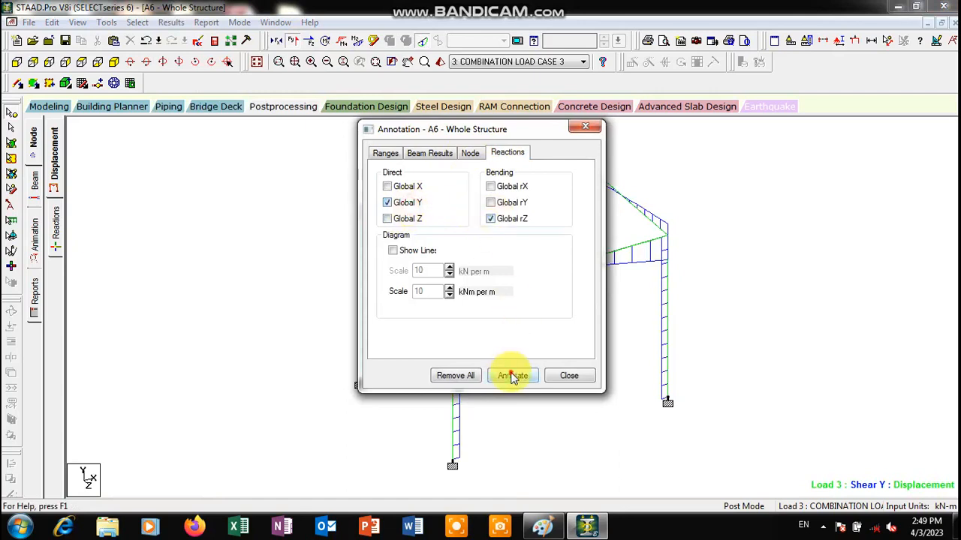
{"action": "left_click", "coordinate": [584, 132]}
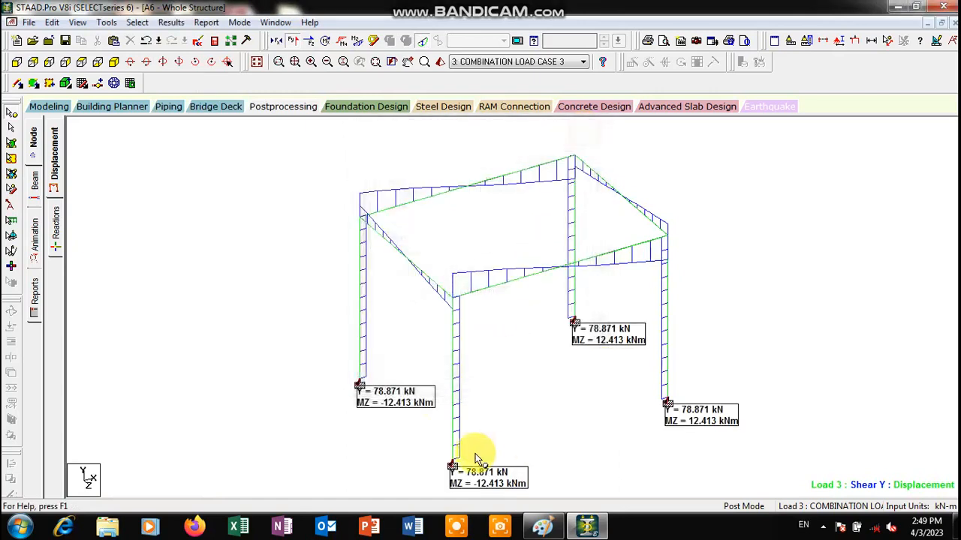
Annotate the beam results with maximum bending and maximum shear values.
{"action": "left_click", "coordinate": [170, 23]}
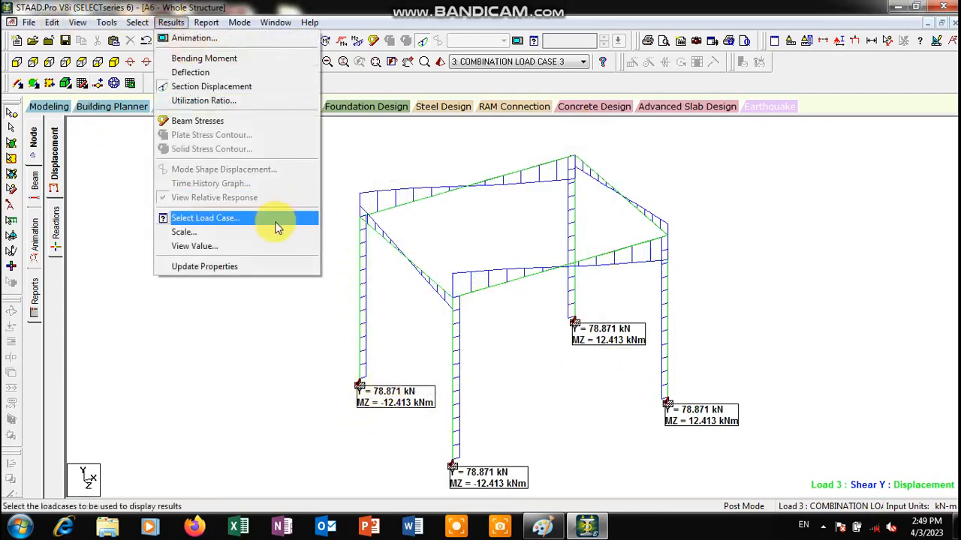
{"action": "left_click", "coordinate": [243, 248]}
{"action": "left_click", "coordinate": [416, 154]}
{"action": "left_click", "coordinate": [442, 186]}
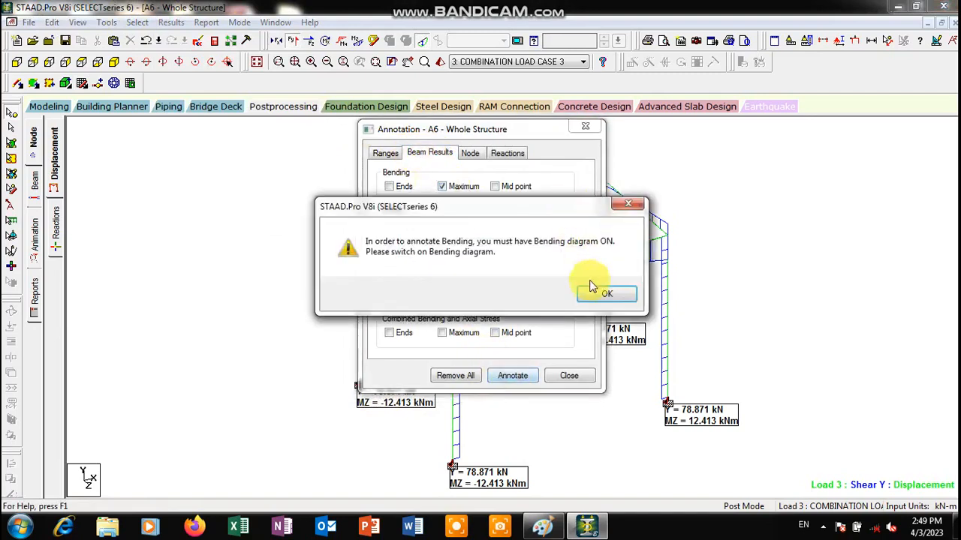
{"action": "left_click", "coordinate": [600, 291]}
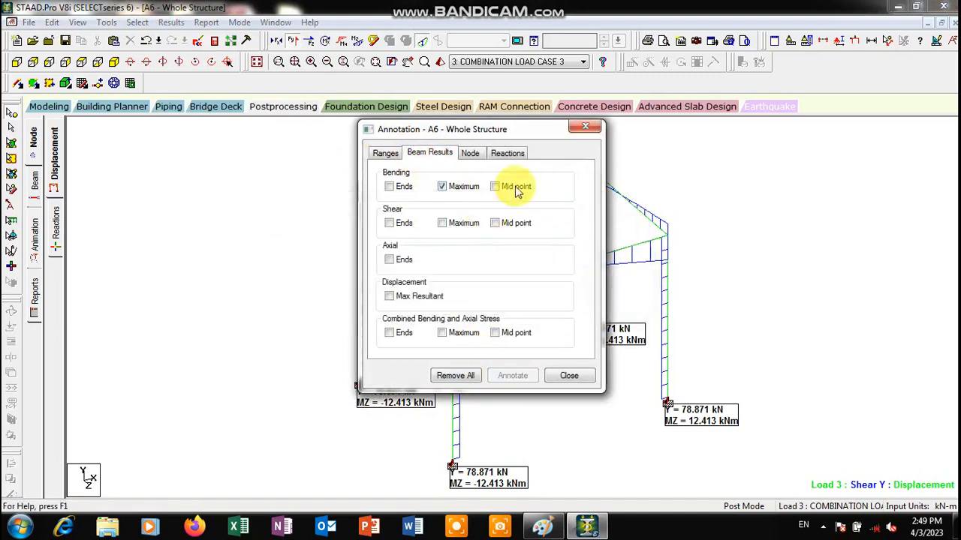
{"action": "left_click", "coordinate": [458, 225]}
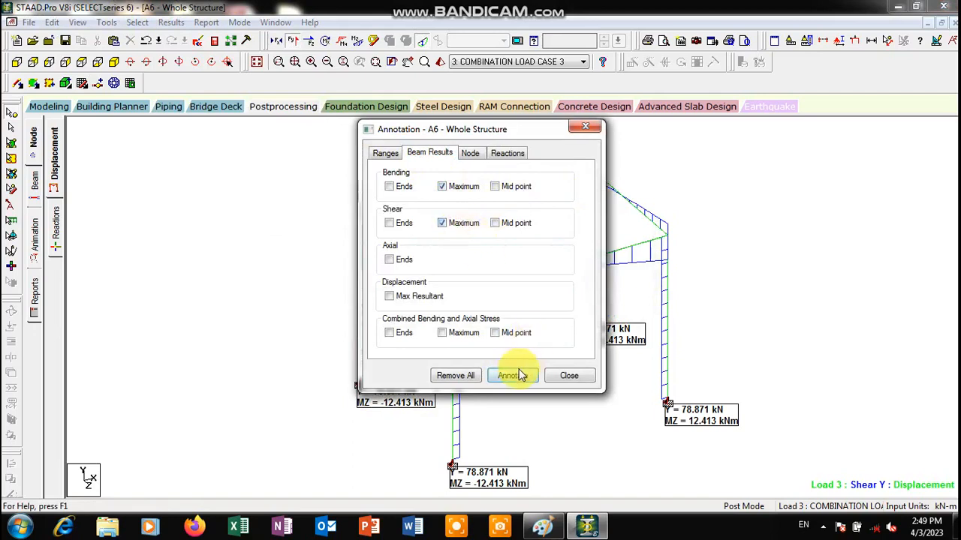
{"action": "left_click", "coordinate": [520, 375]}
{"action": "left_click", "coordinate": [598, 291]}
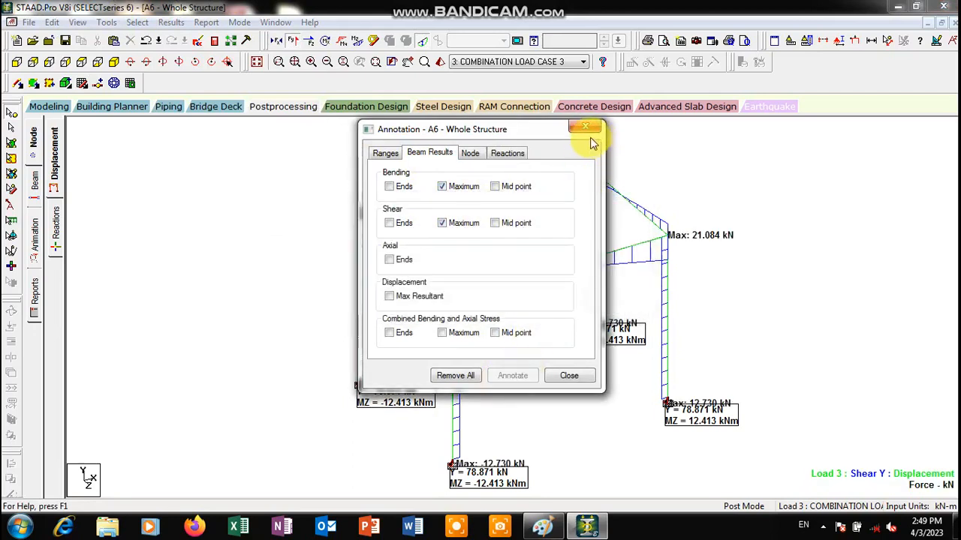
{"action": "left_click", "coordinate": [584, 128]}
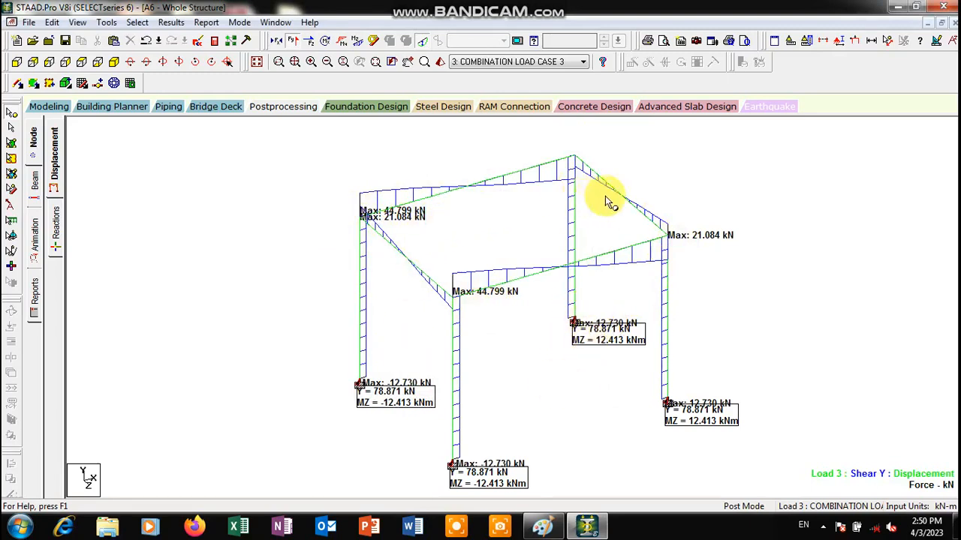
Replace the Shear Y diagram with the Bending Z diagram and inspect the frame in a rotated 3D rendered view.
{"action": "left_click", "coordinate": [293, 42]}
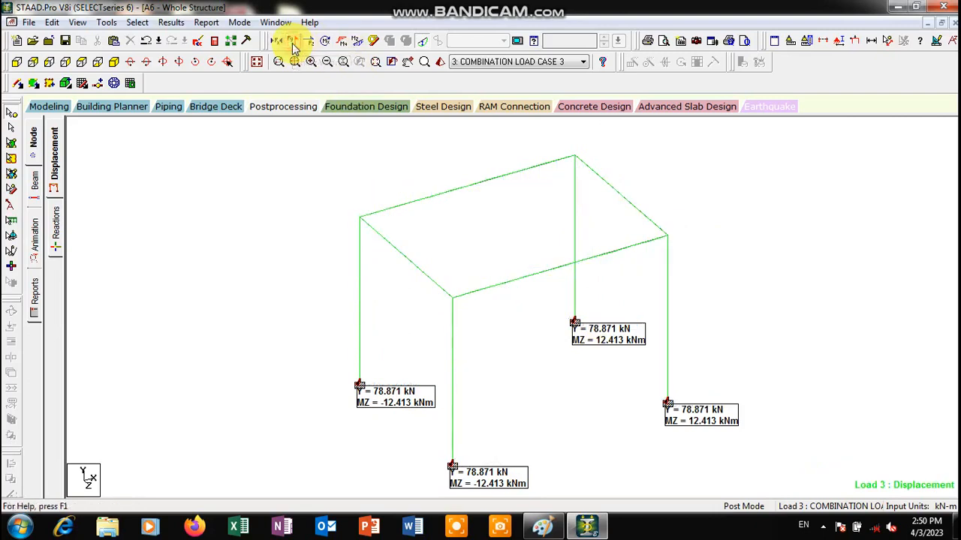
{"action": "left_click", "coordinate": [356, 41]}
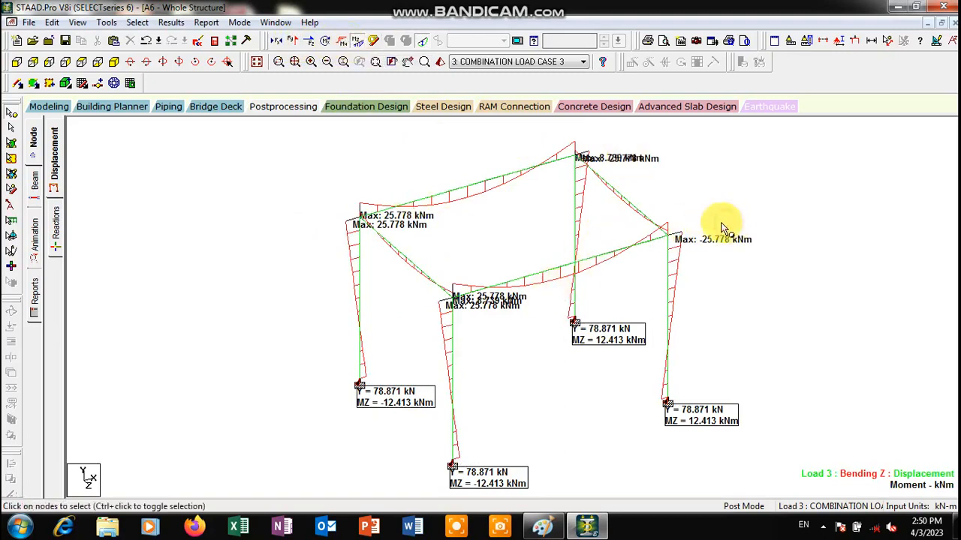
{"action": "left_click", "coordinate": [443, 67]}
{"action": "left_click_drag", "start_coordinate": [460, 326], "coordinate": [676, 342]}
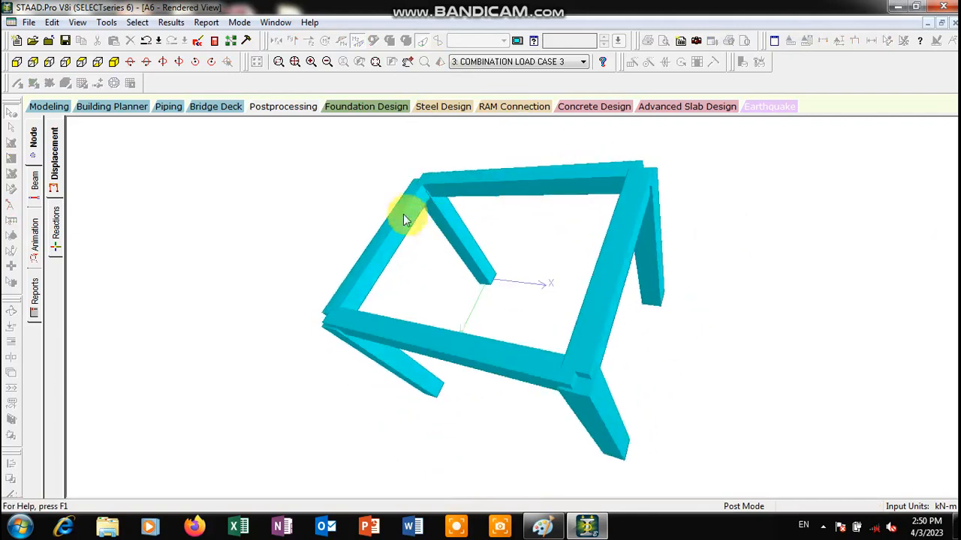